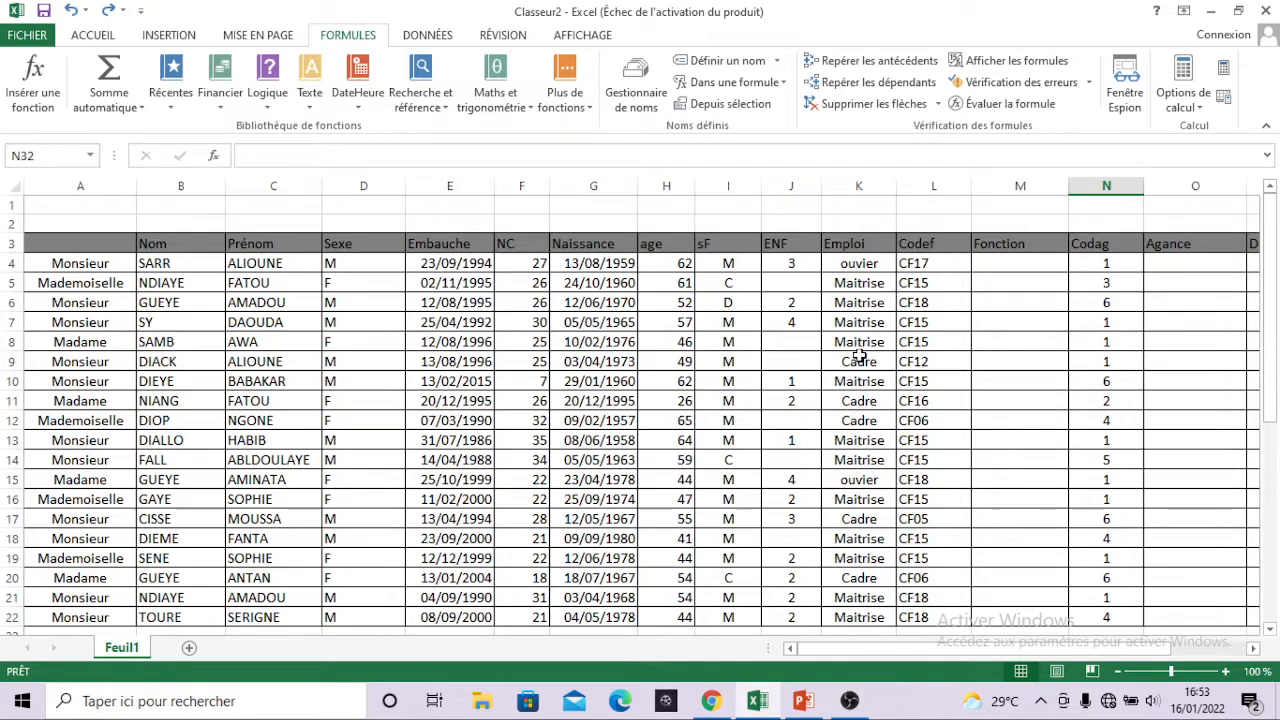
Examine the Fonction and Agance columns in rows 4 to 22 of the employee table, including the Debut and Prime columns beyond them.
scroll(859, 355, "down", 1)
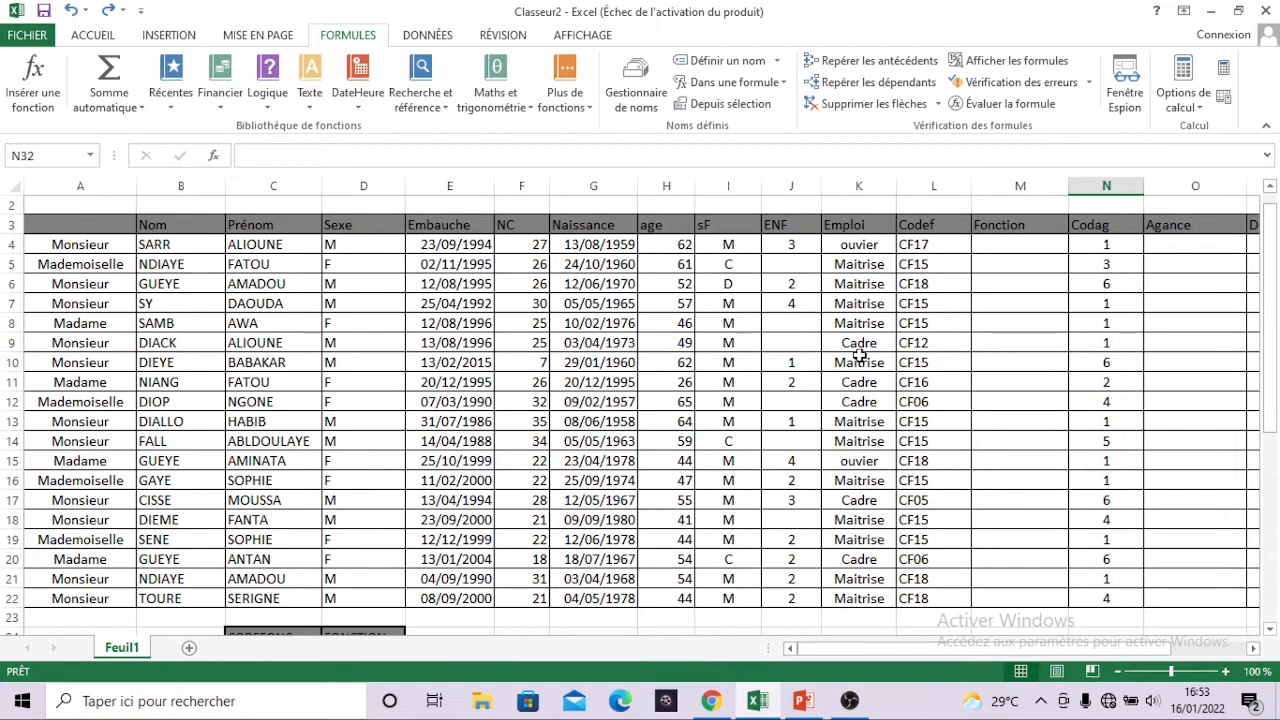
left_click(1008, 250)
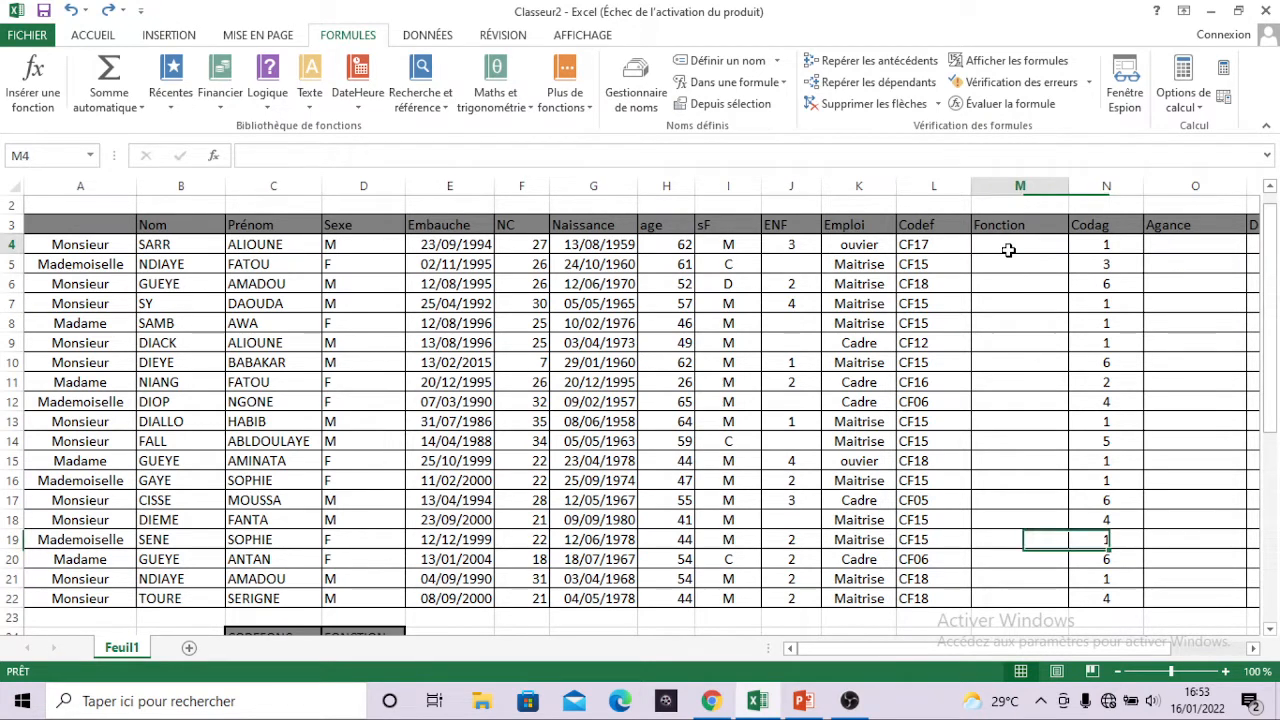
left_click_drag(1008, 250, 1012, 597)
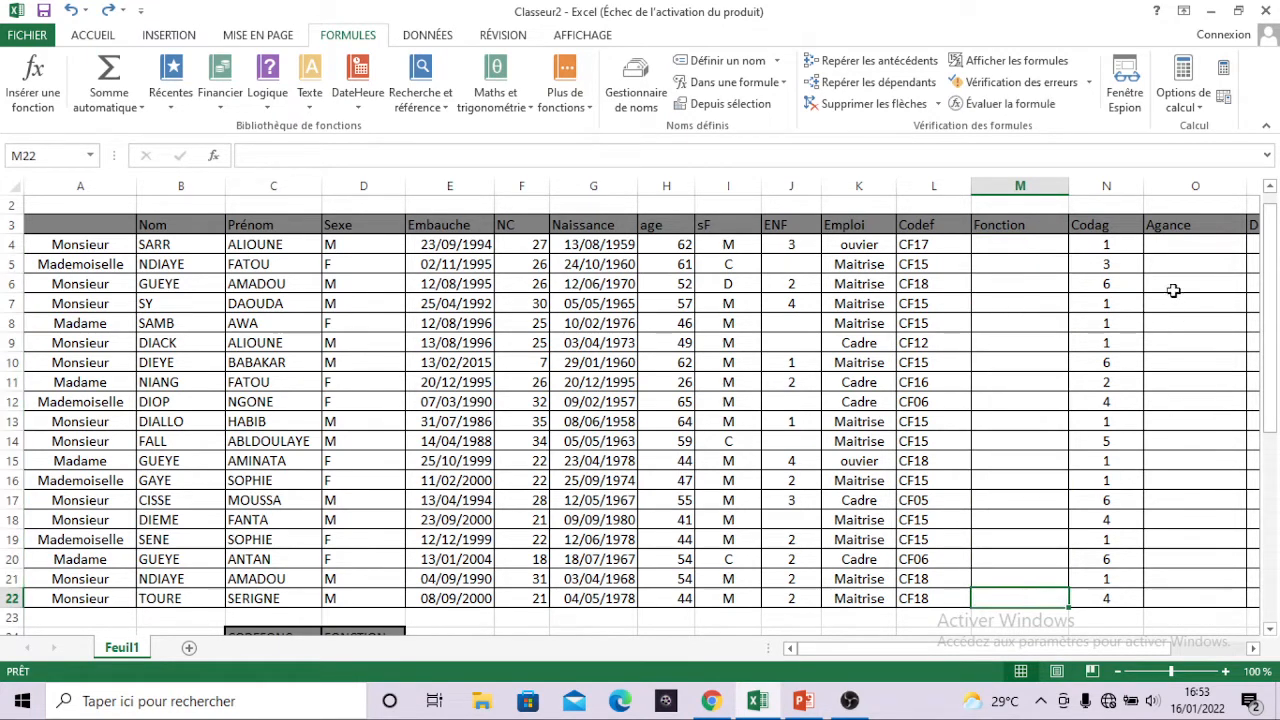
left_click(1175, 248)
left_click_drag(1175, 248, 1183, 593)
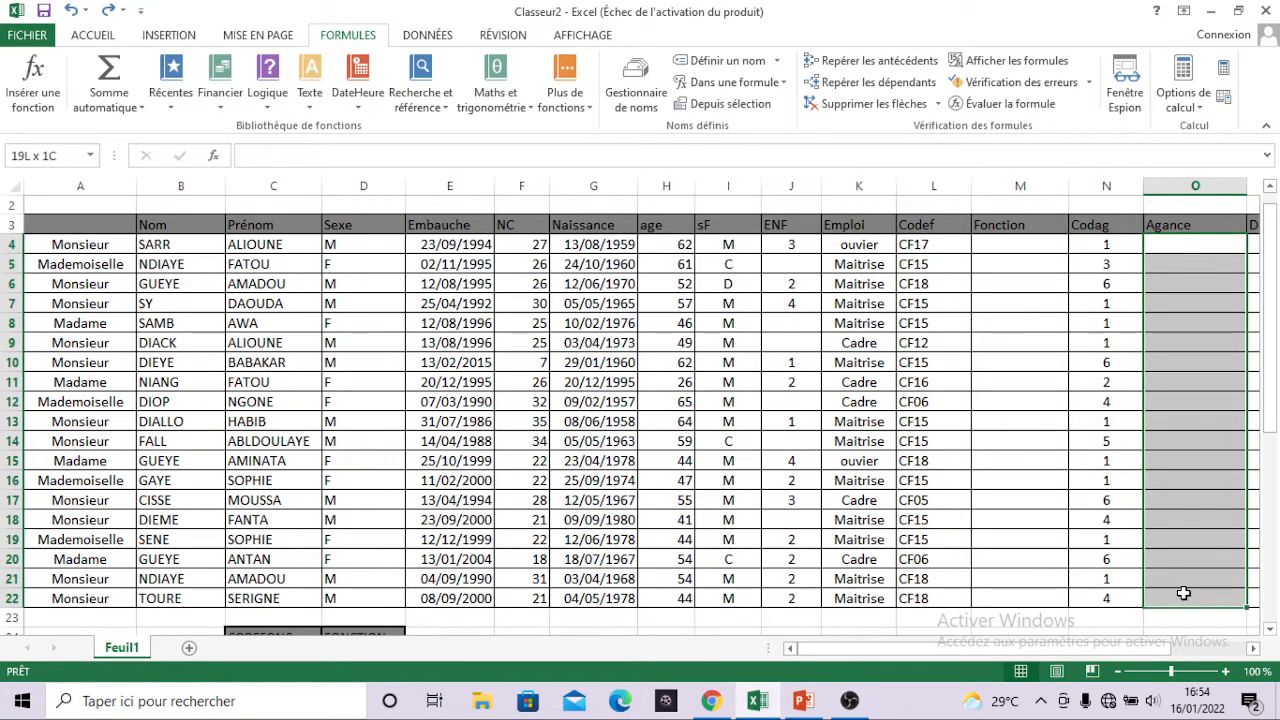
left_click_drag(1183, 593, 1183, 593)
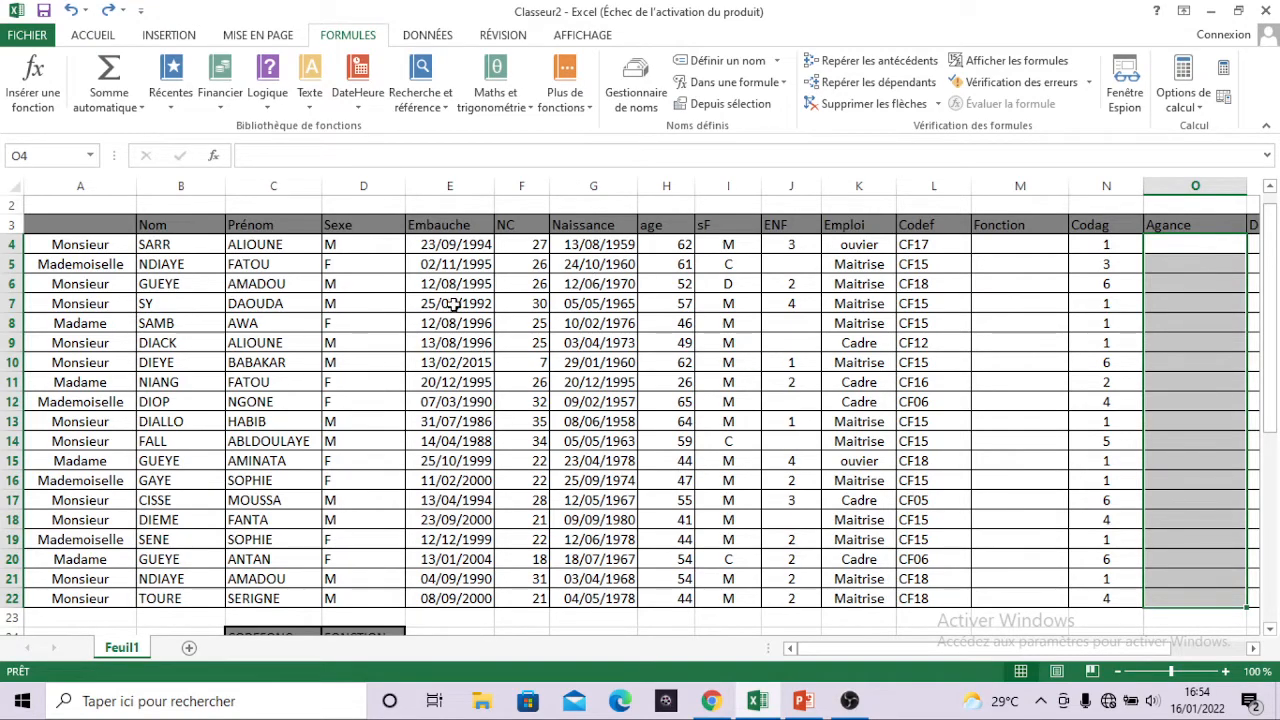
scroll(451, 303, "right", 3)
scroll(452, 305, "left", 2)
scroll(451, 303, "right", 1)
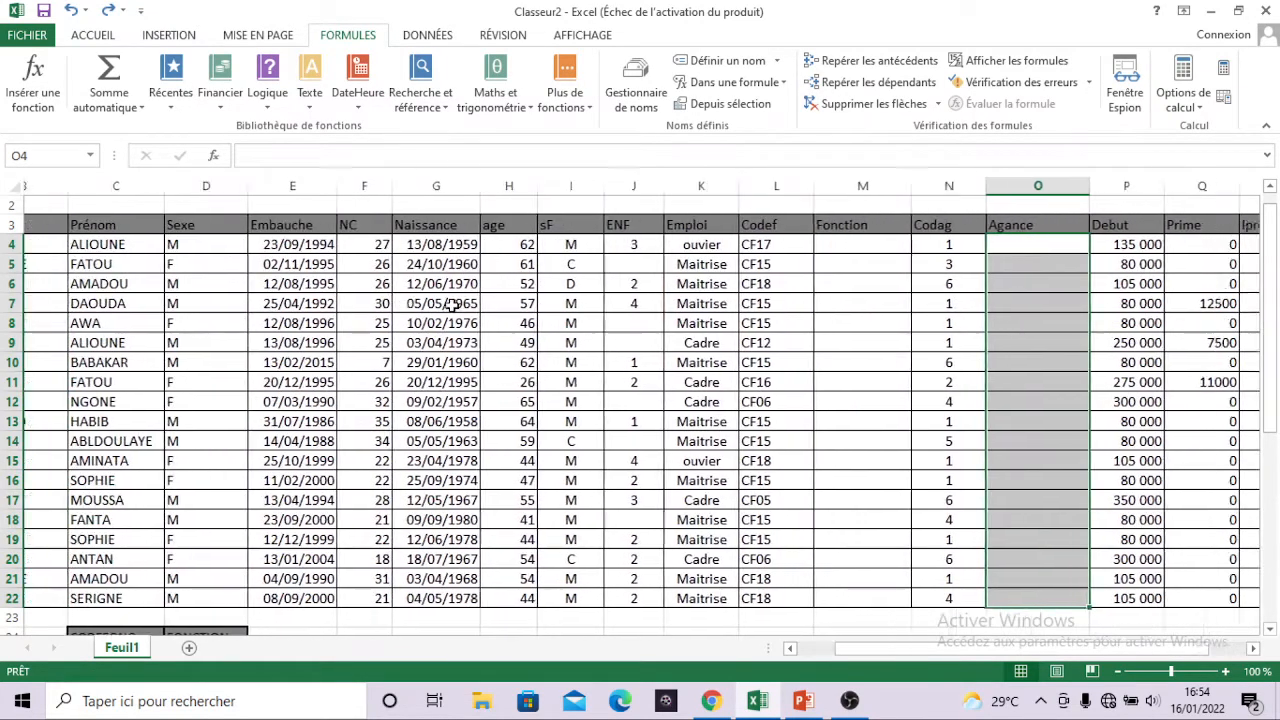
scroll(452, 305, "left", 2)
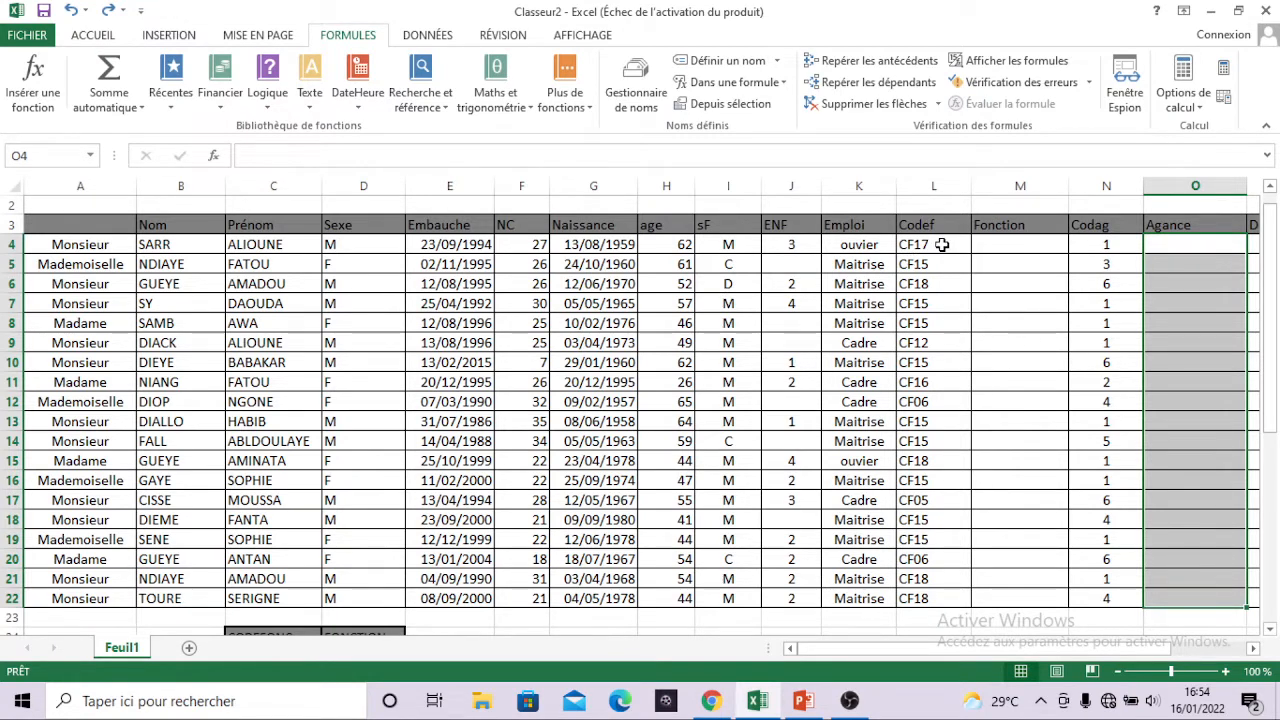
Review the Codef and Codag code columns in rows 4 to 22 against the Fonction and Agance columns they relate to.
left_click(1000, 244)
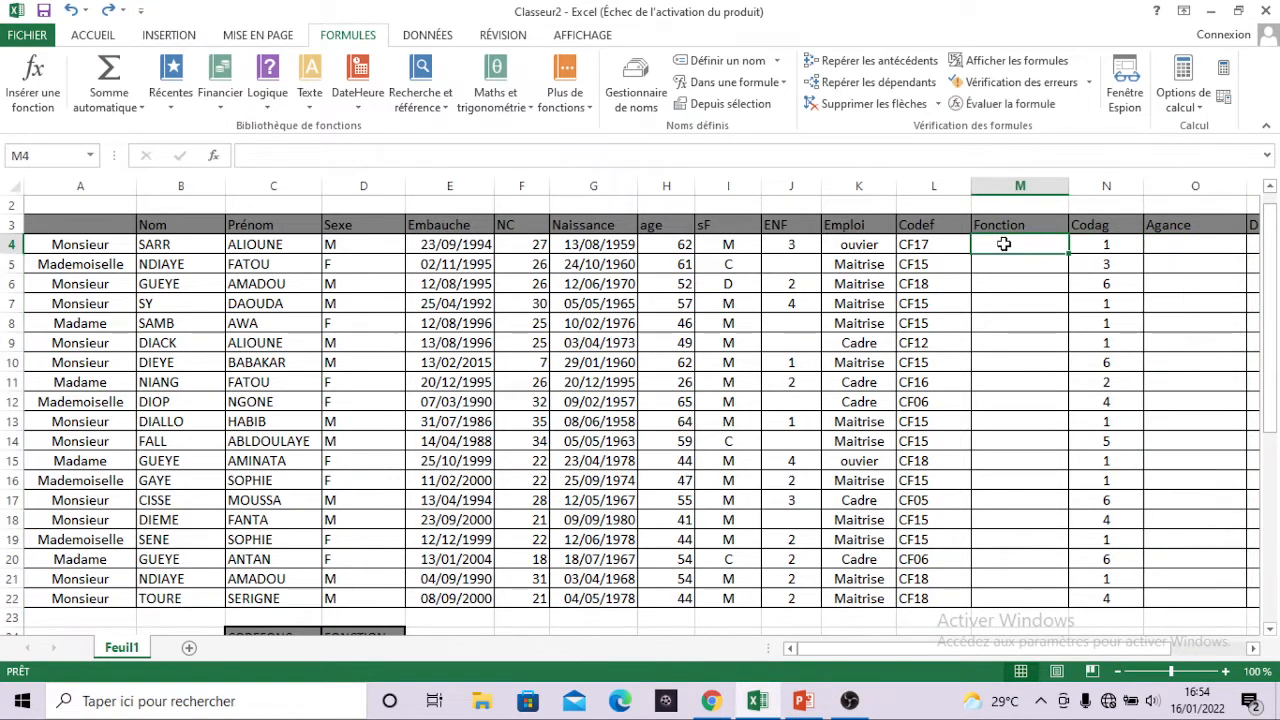
left_click(935, 247)
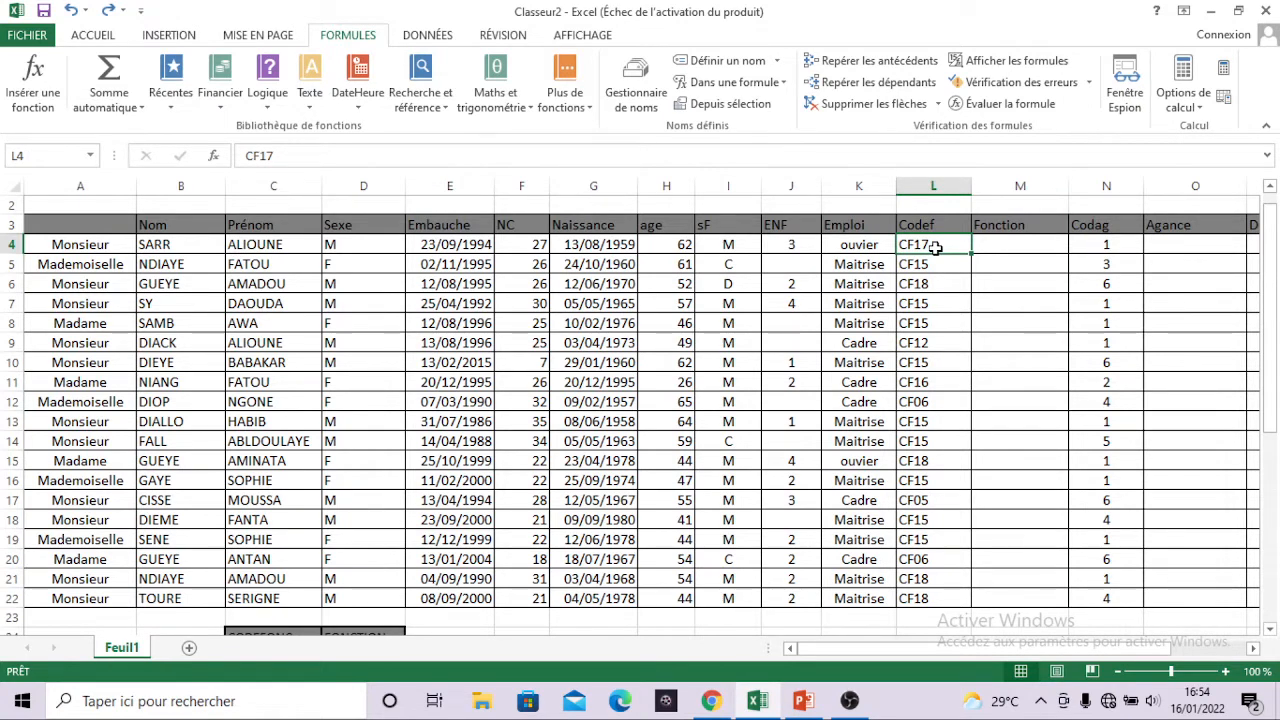
left_click(929, 264)
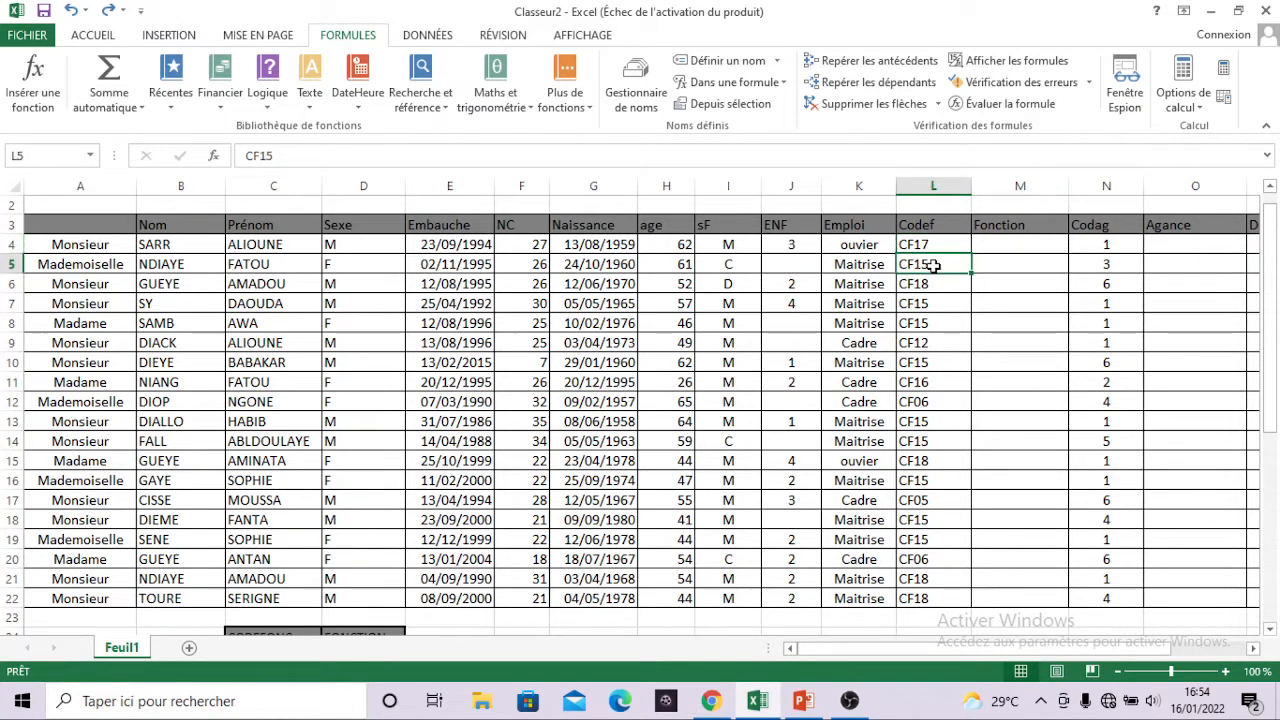
left_click_drag(921, 246, 917, 598)
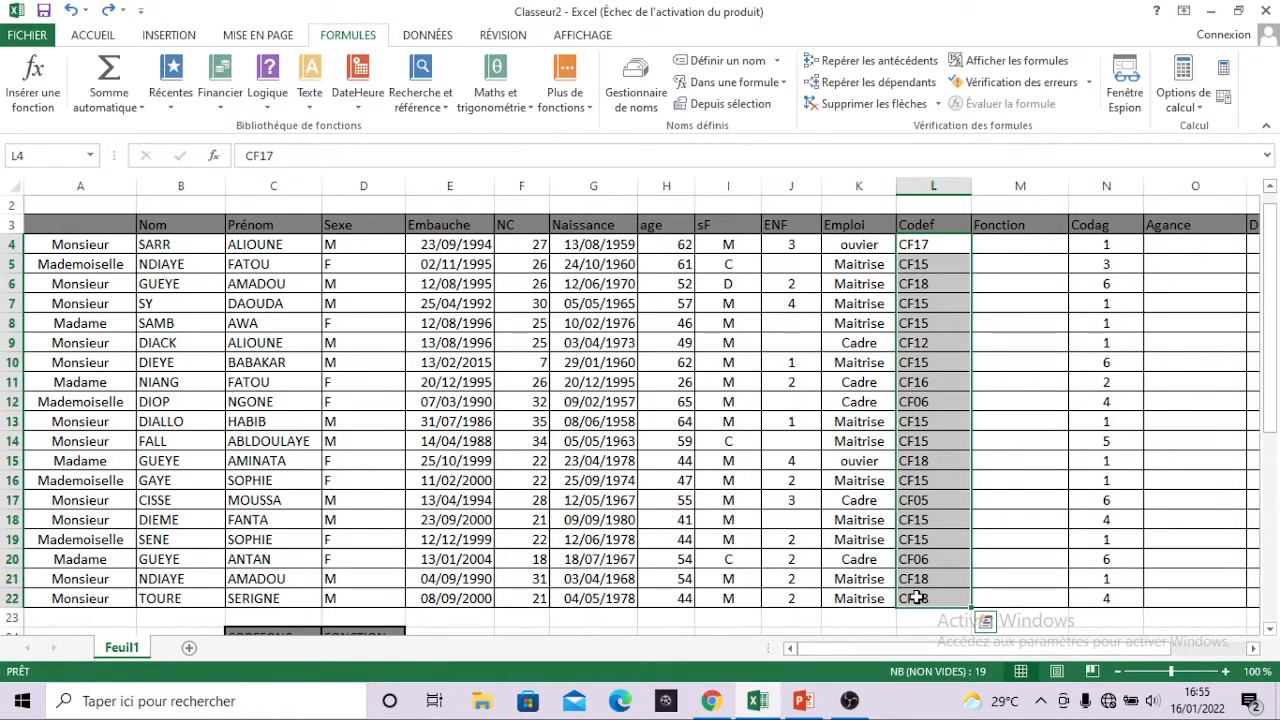
left_click(917, 598)
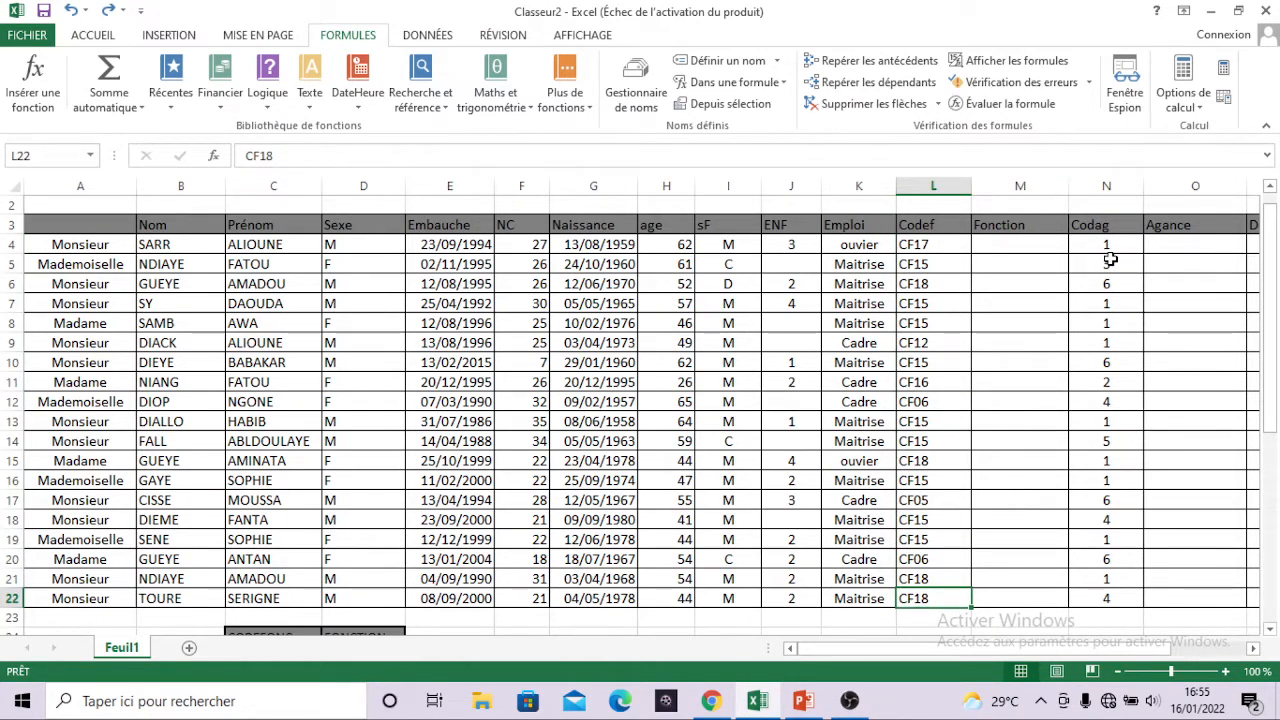
left_click_drag(1106, 246, 1122, 537)
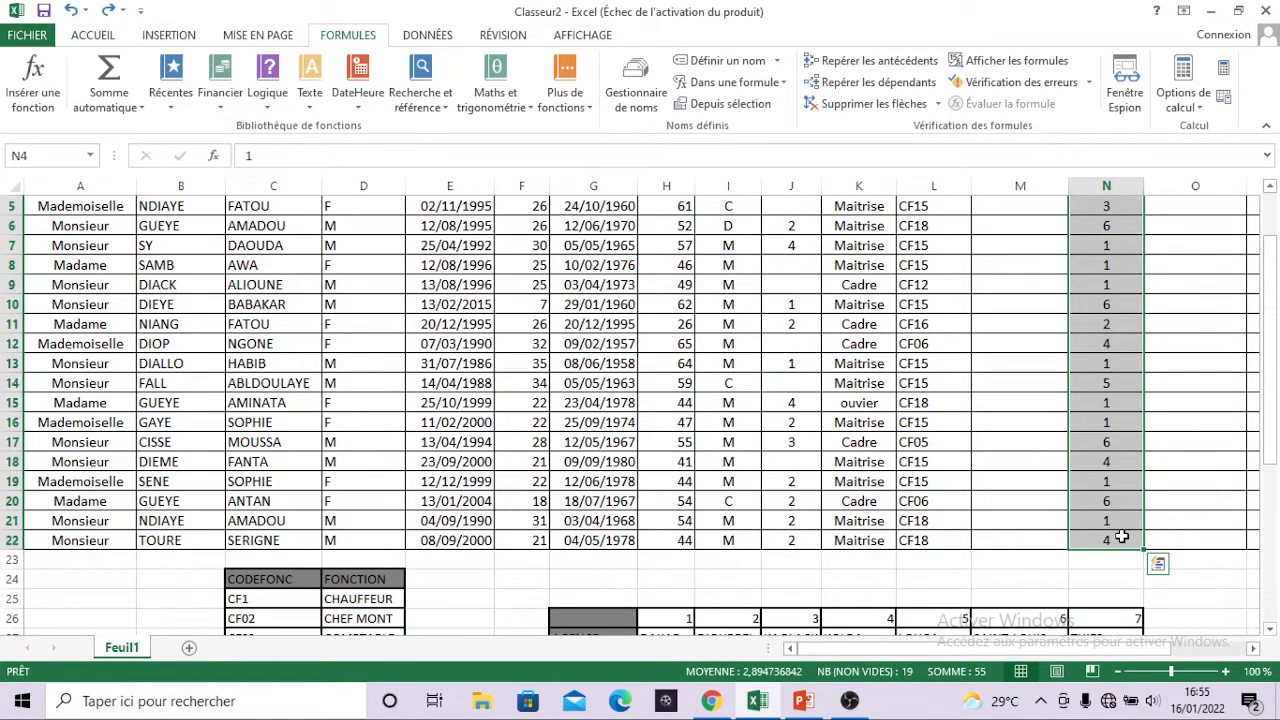
scroll(1122, 537, "up", 1)
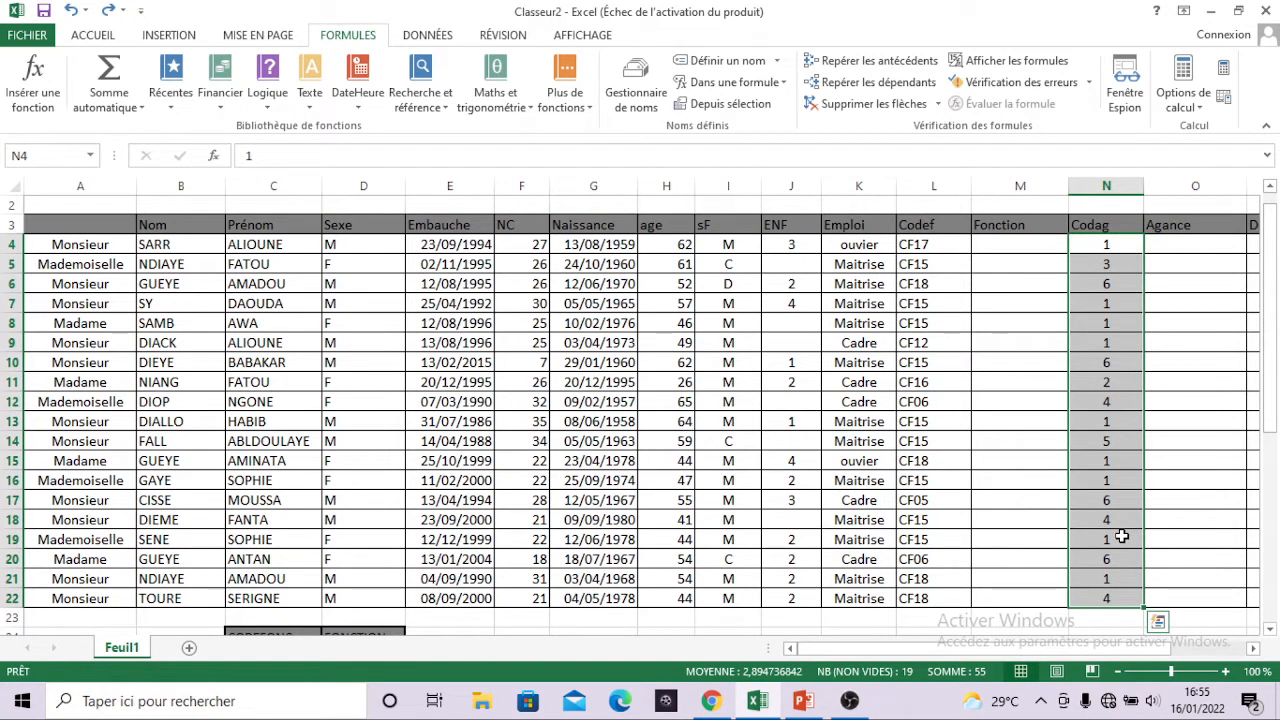
left_click(1122, 537)
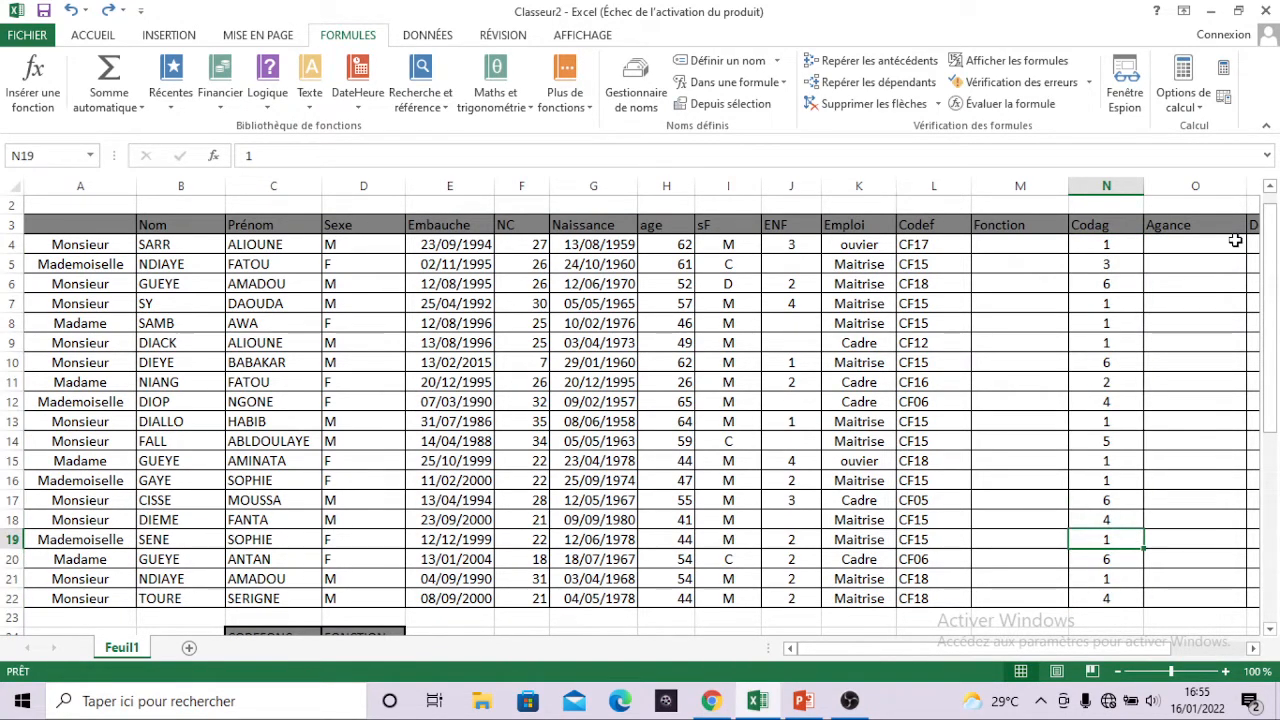
left_click_drag(1204, 245, 1213, 592)
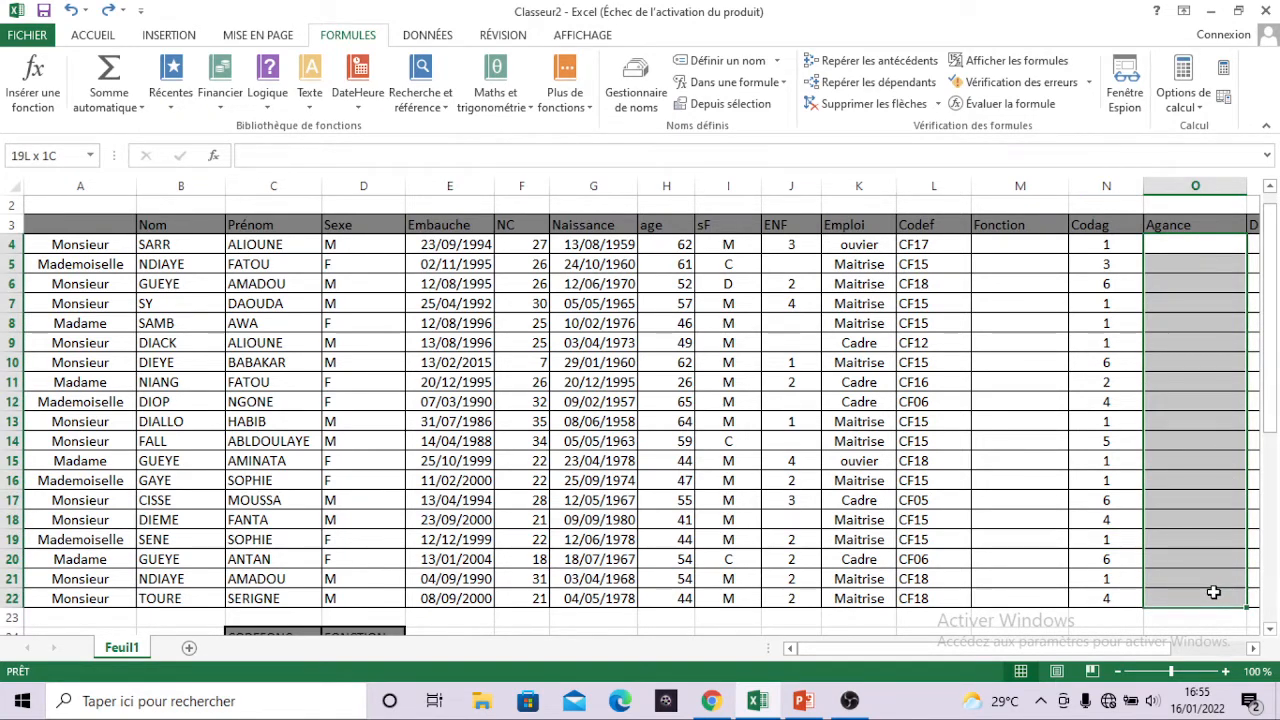
left_click_drag(1213, 592, 1213, 592)
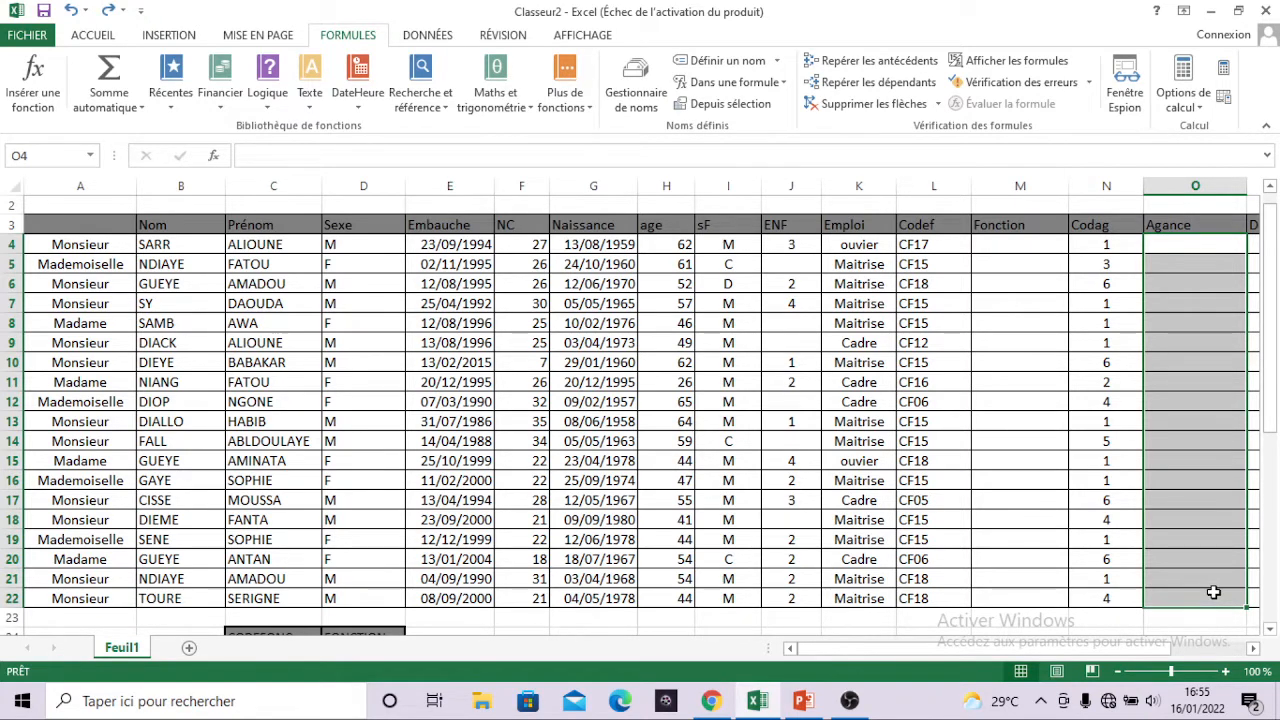
left_click(1213, 592)
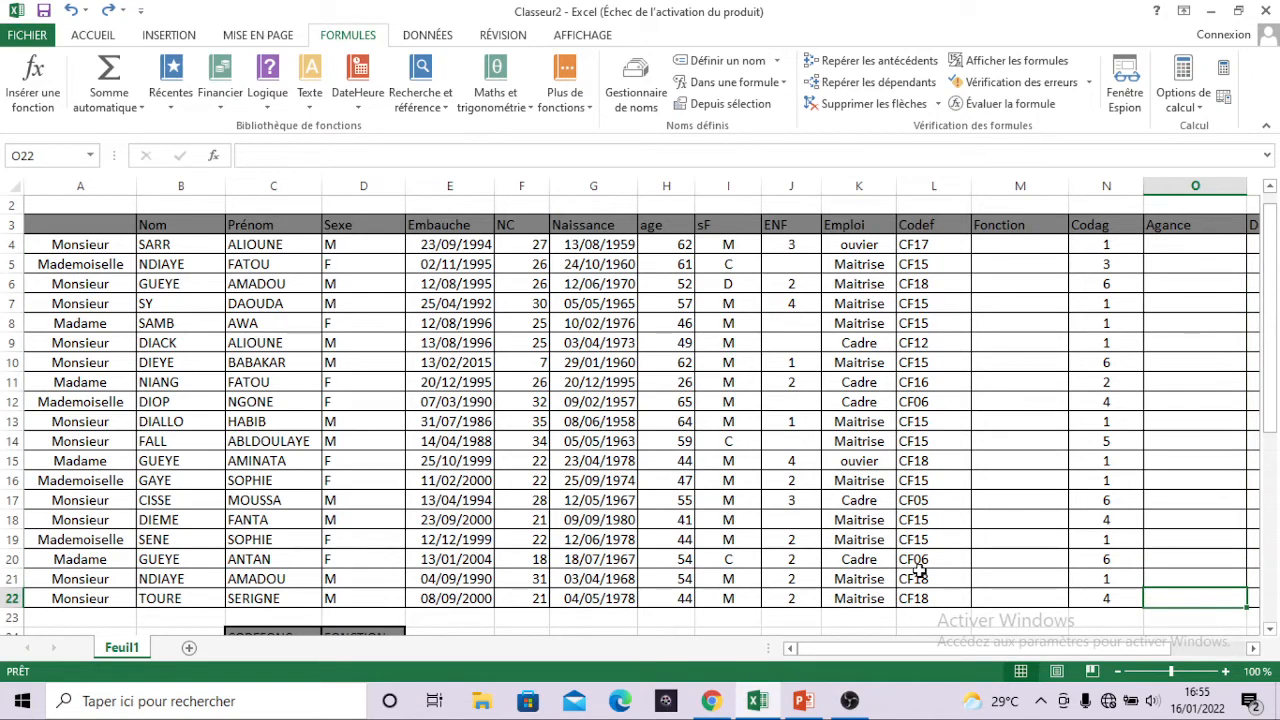
Define the workbook-level name CODEFONC for the function code table in C24:D41, including its header row.
scroll(919, 570, "down", 3)
scroll(919, 570, "down", 3)
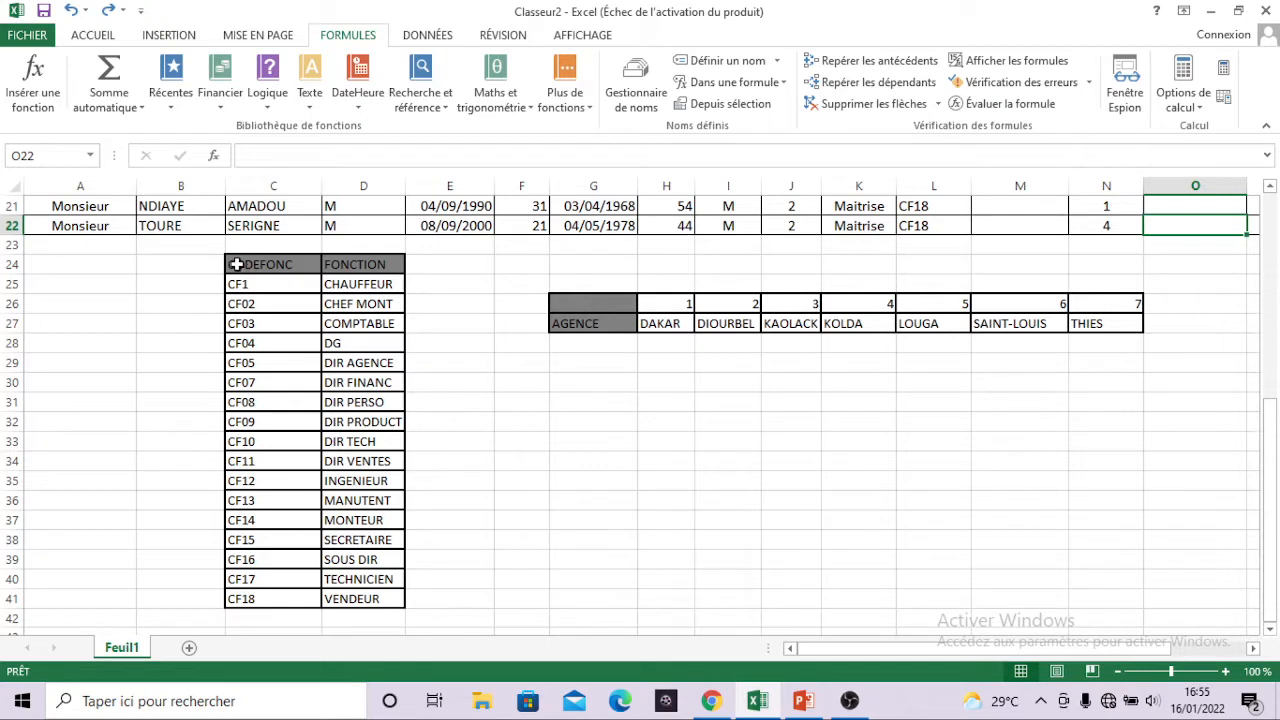
left_click_drag(236, 264, 350, 594)
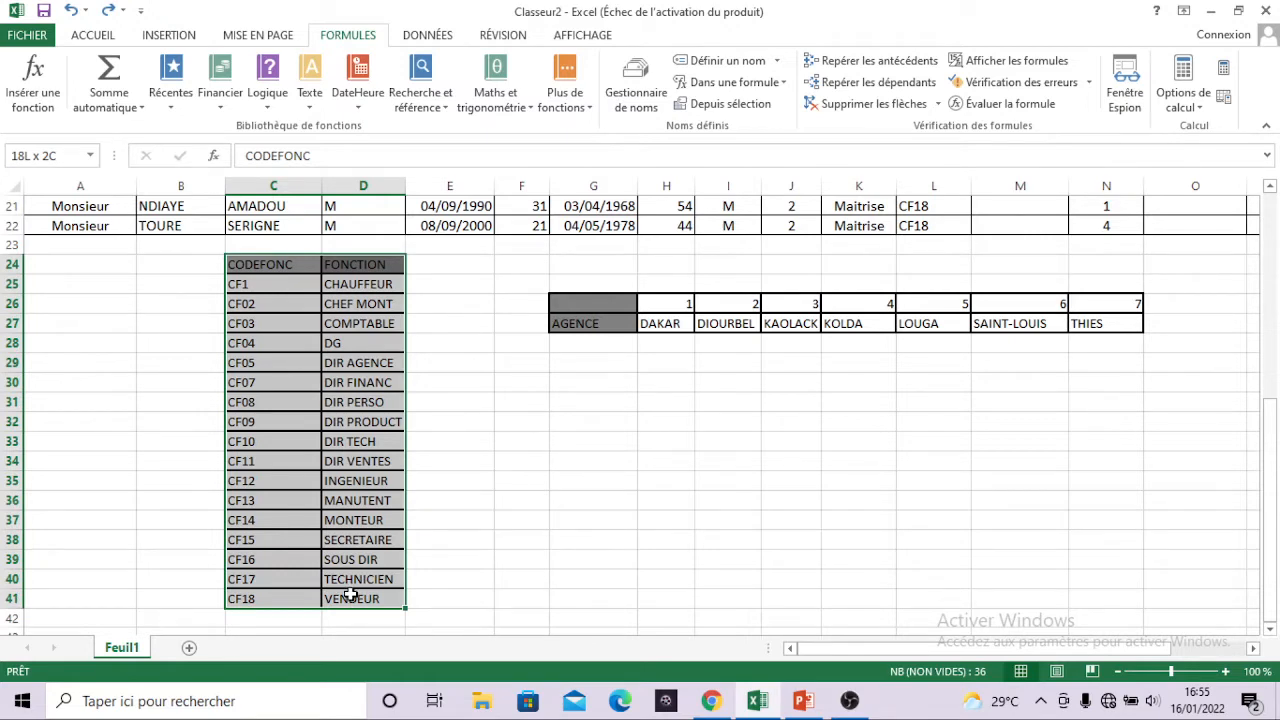
left_click_drag(350, 594, 343, 591)
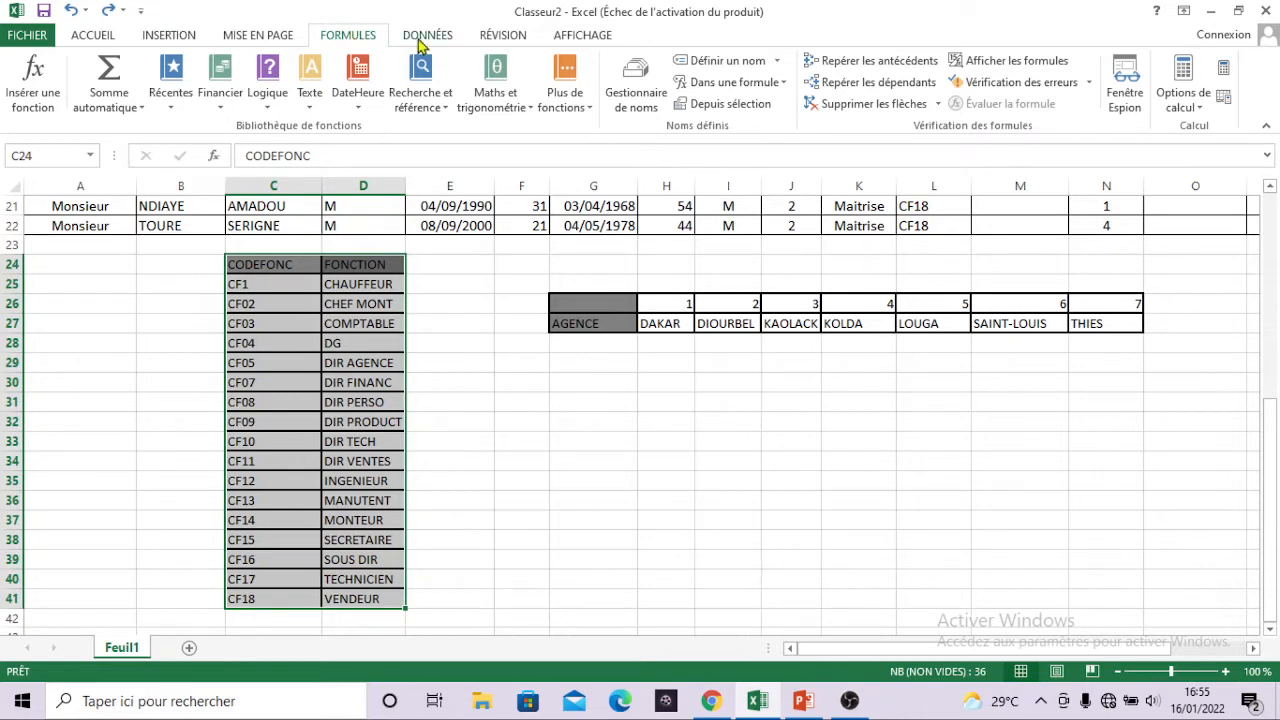
left_click(777, 62)
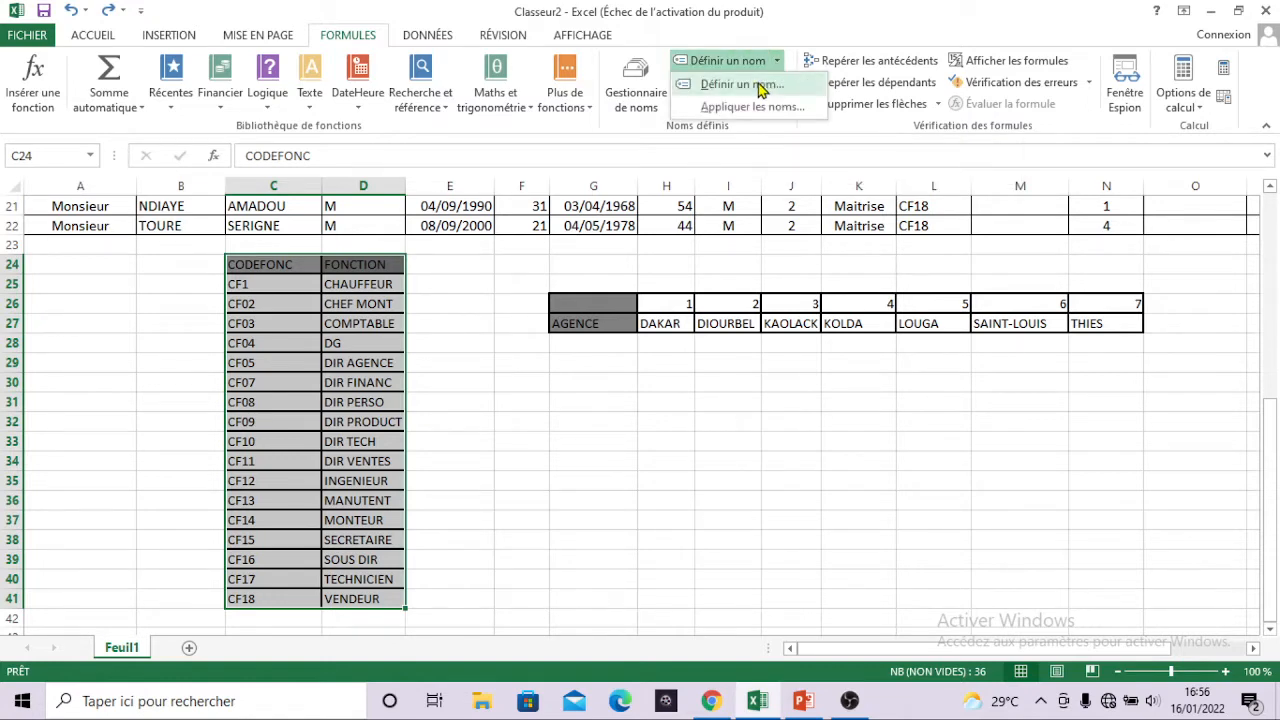
left_click(760, 86)
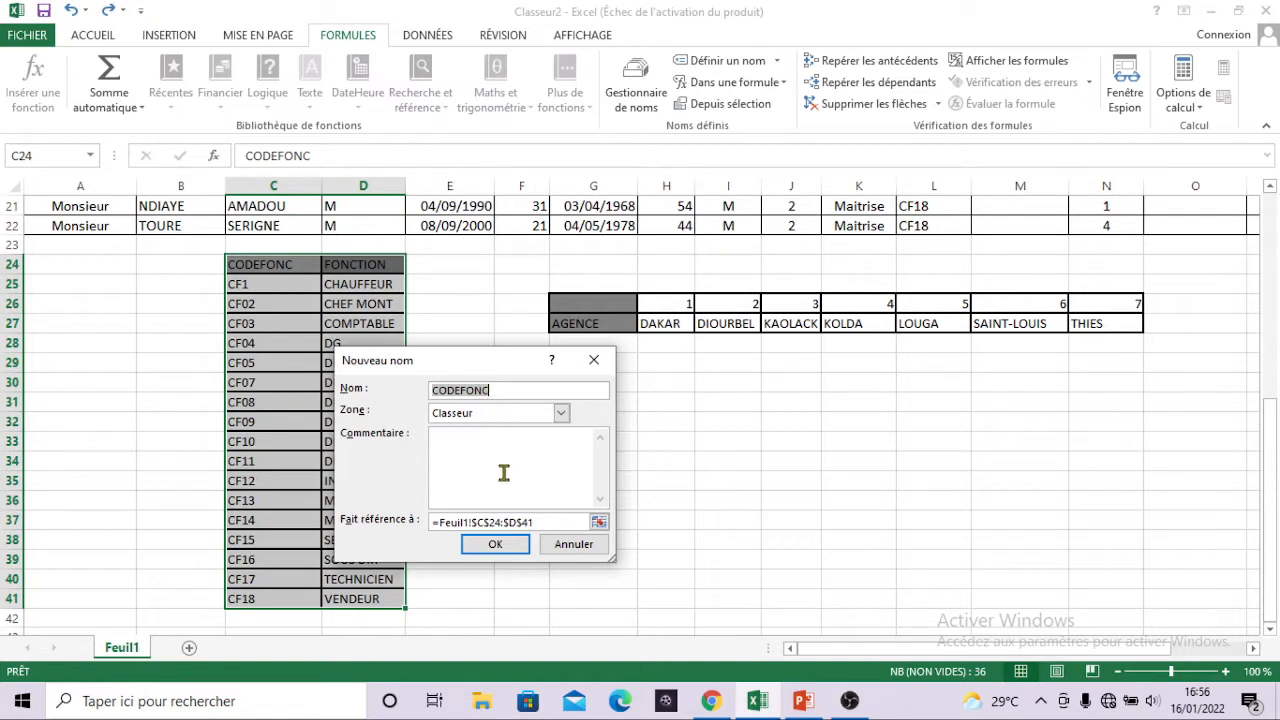
left_click(494, 545)
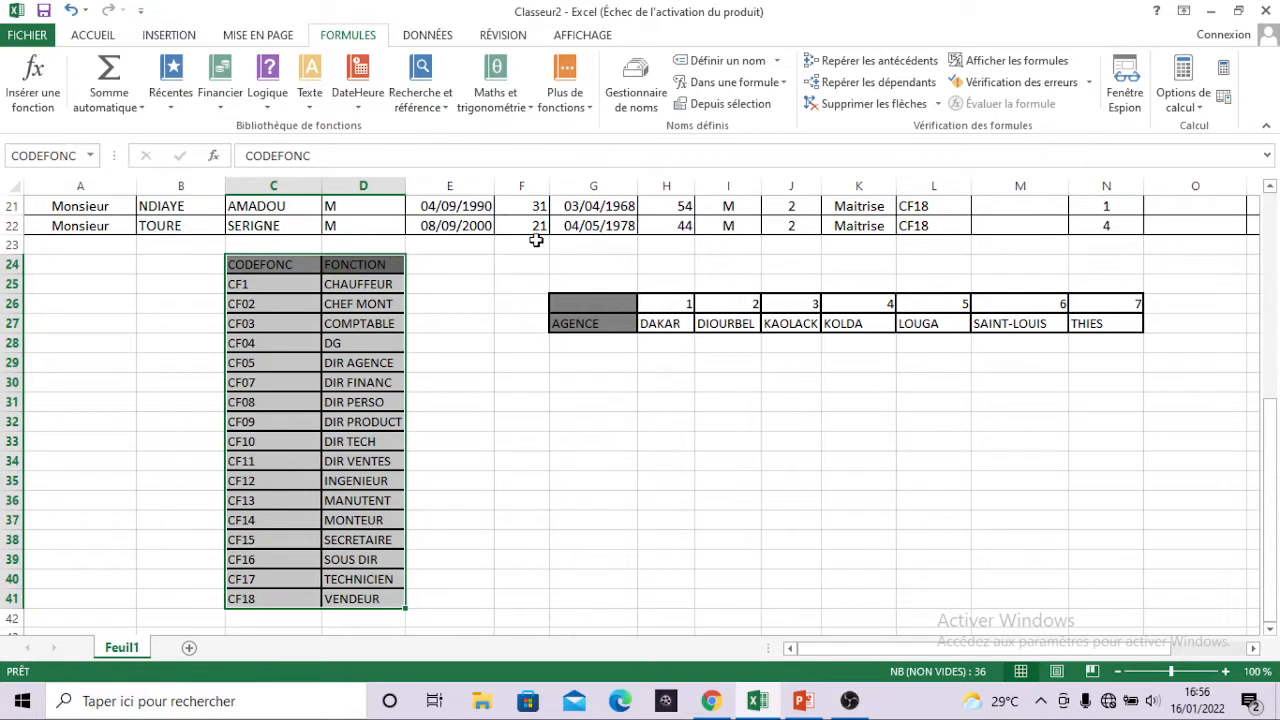
Define the workbook-level name CodeAg, without a space, for the agency table in G26:N27.
left_click(568, 305)
left_click_drag(568, 305, 1100, 324)
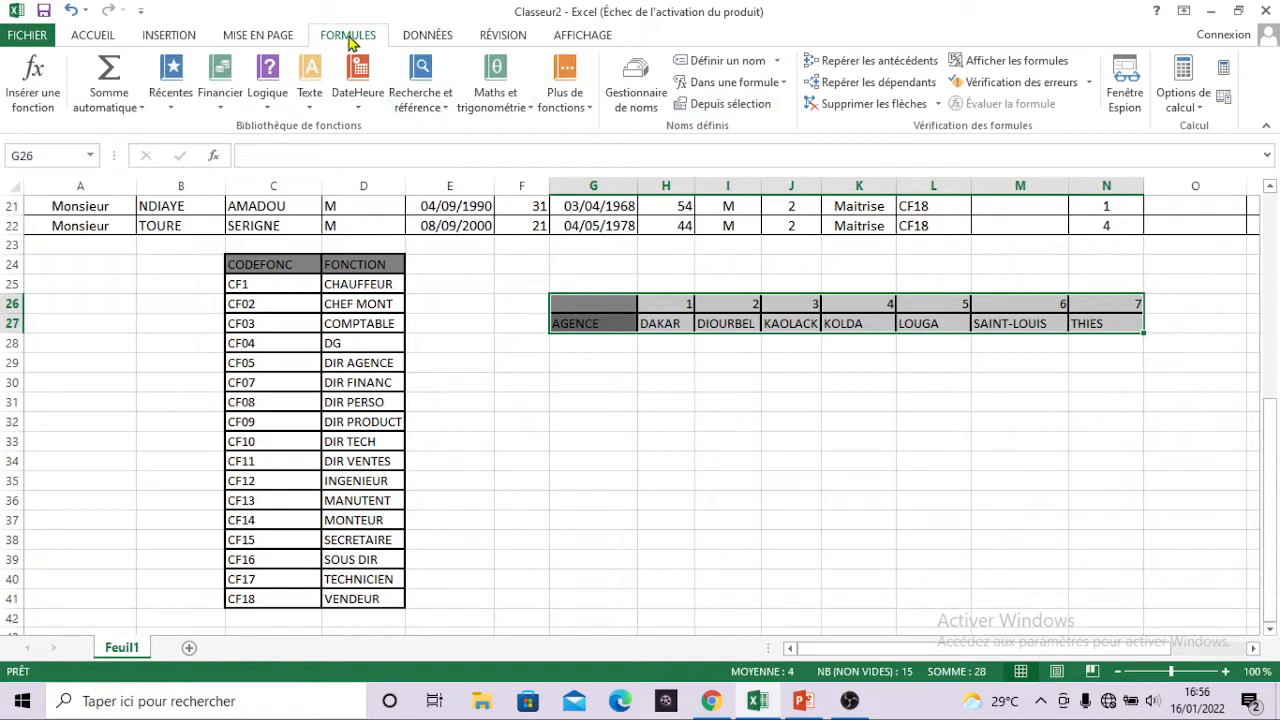
left_click(740, 62)
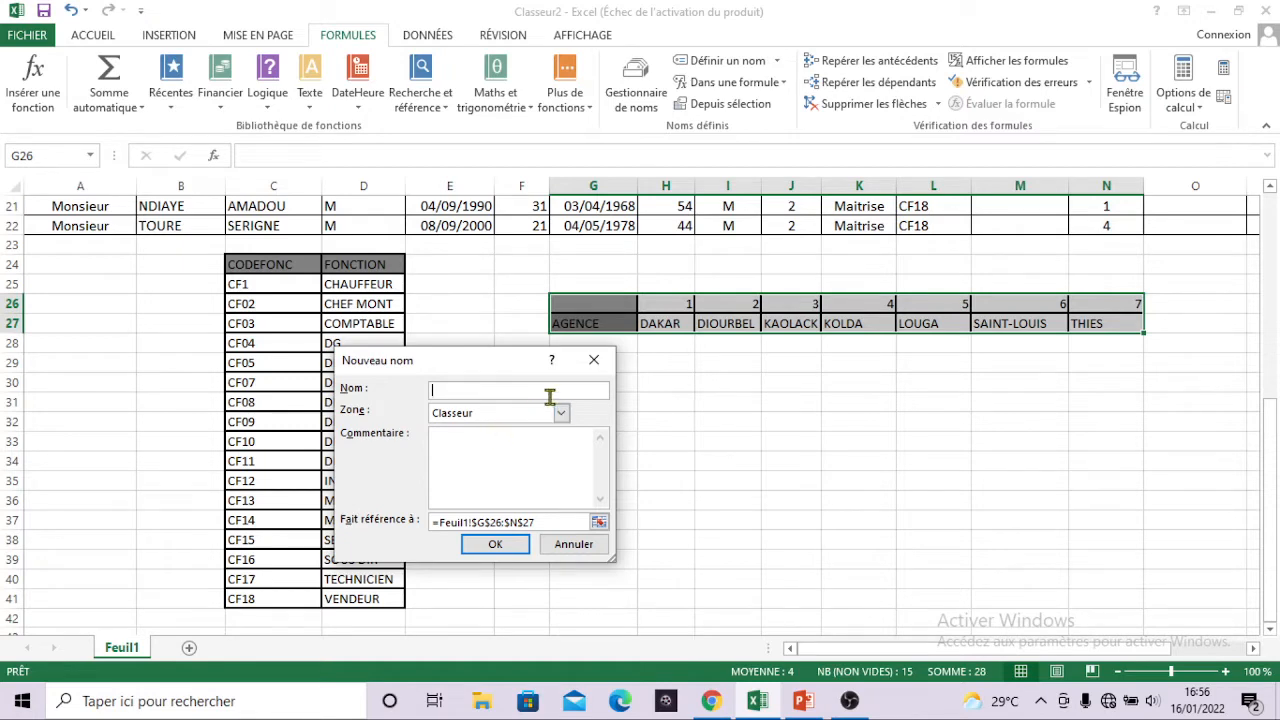
left_click(593, 360)
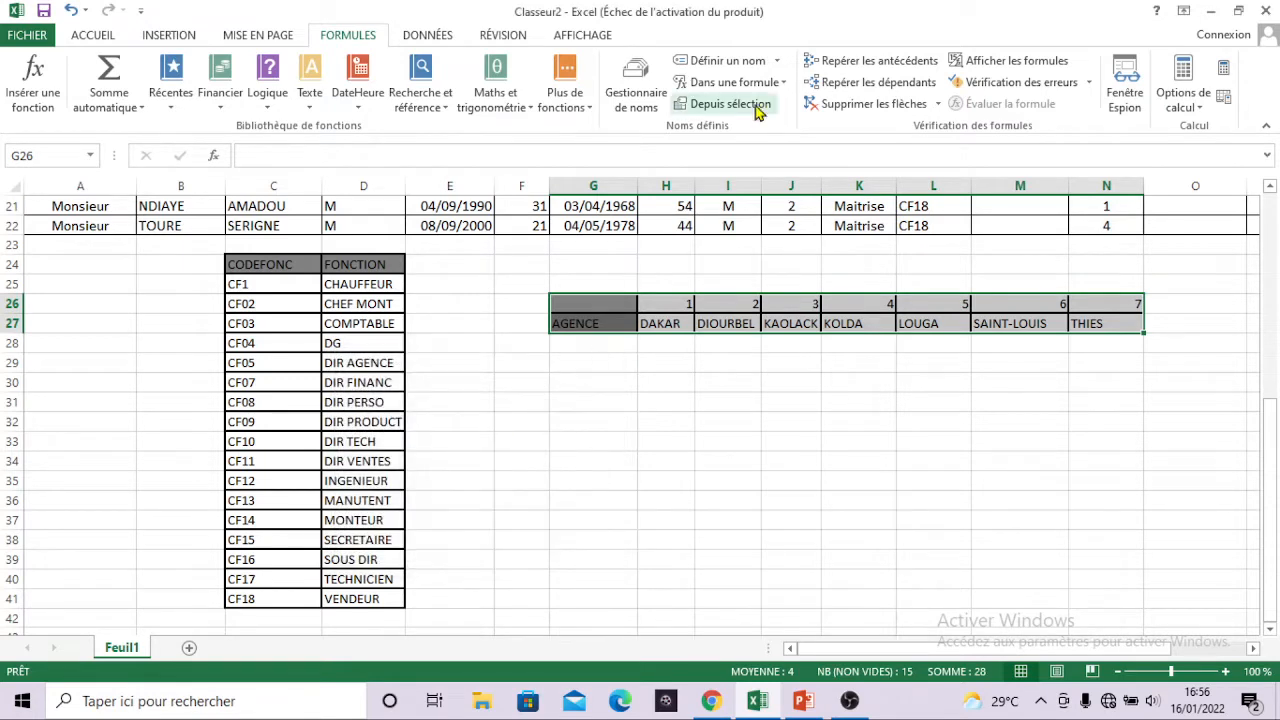
left_click(777, 62)
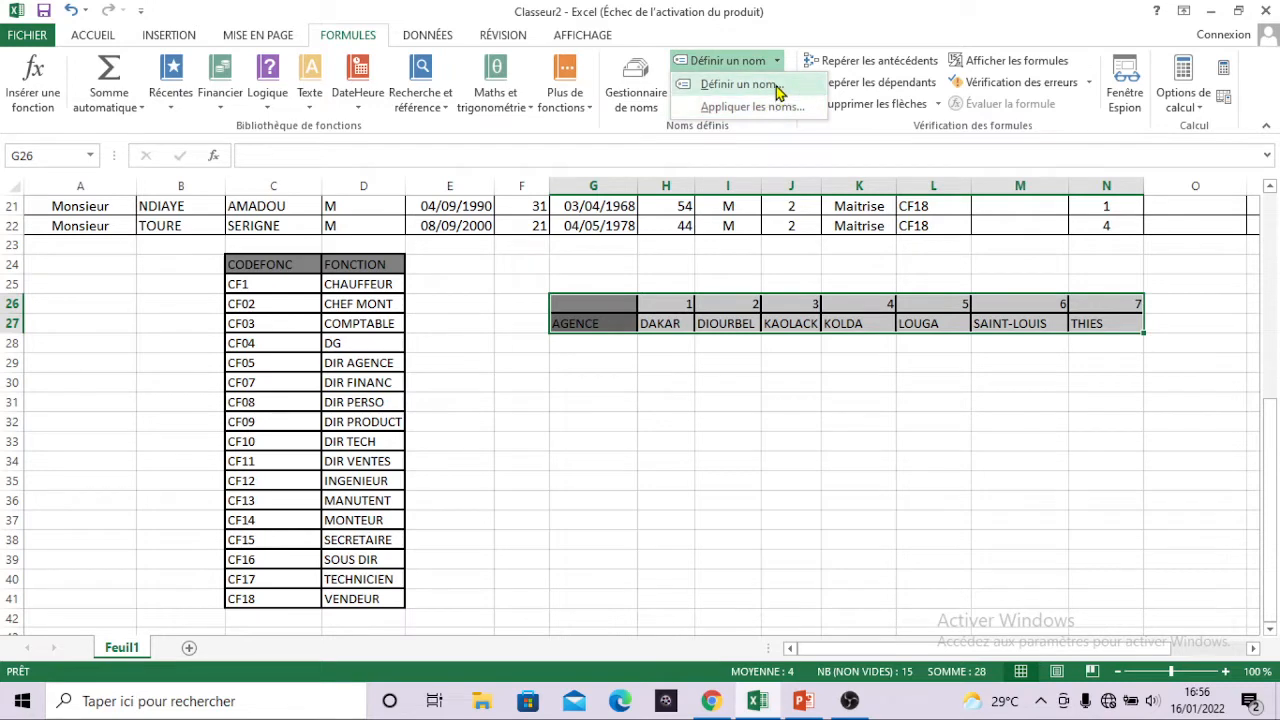
left_click(777, 88)
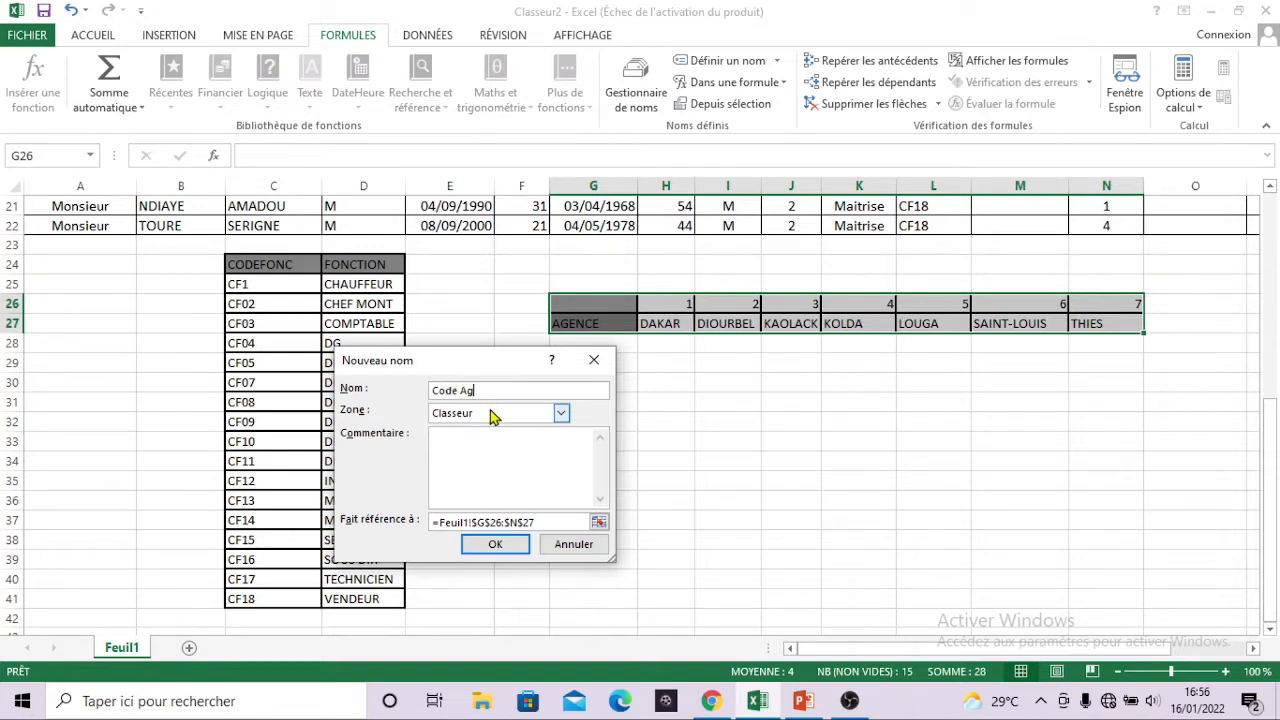
left_click(495, 544)
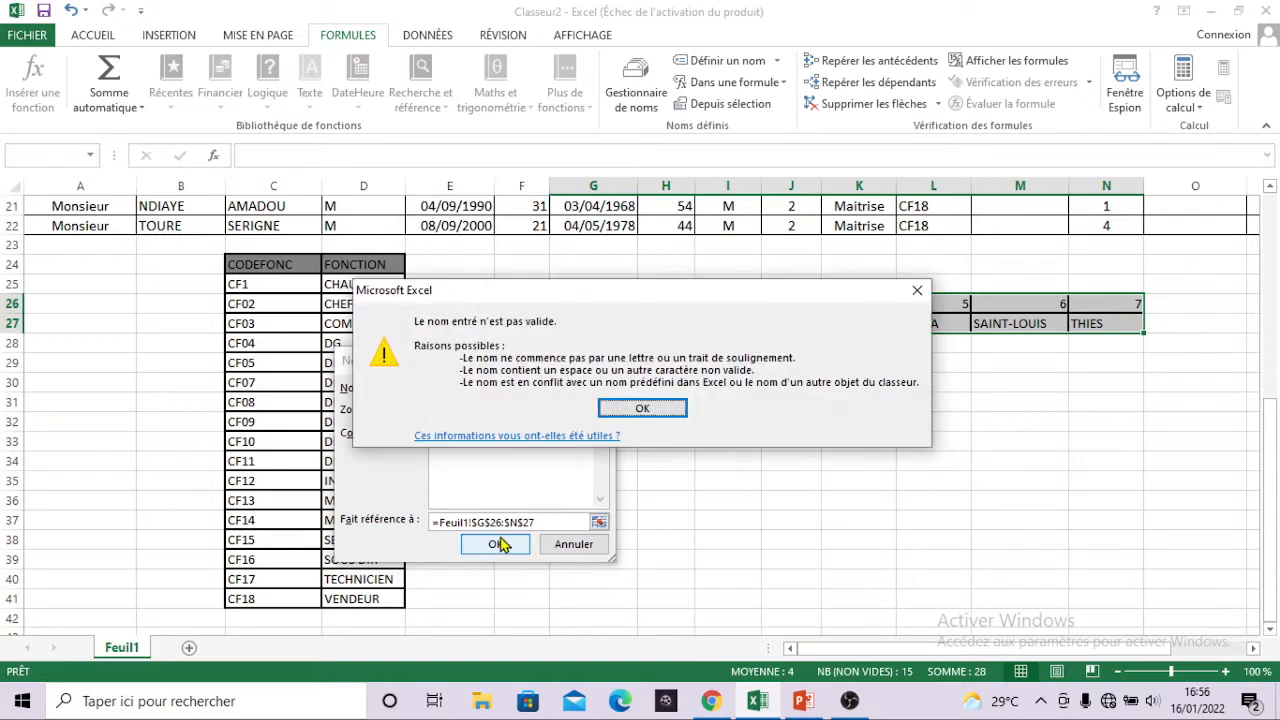
left_click(643, 407)
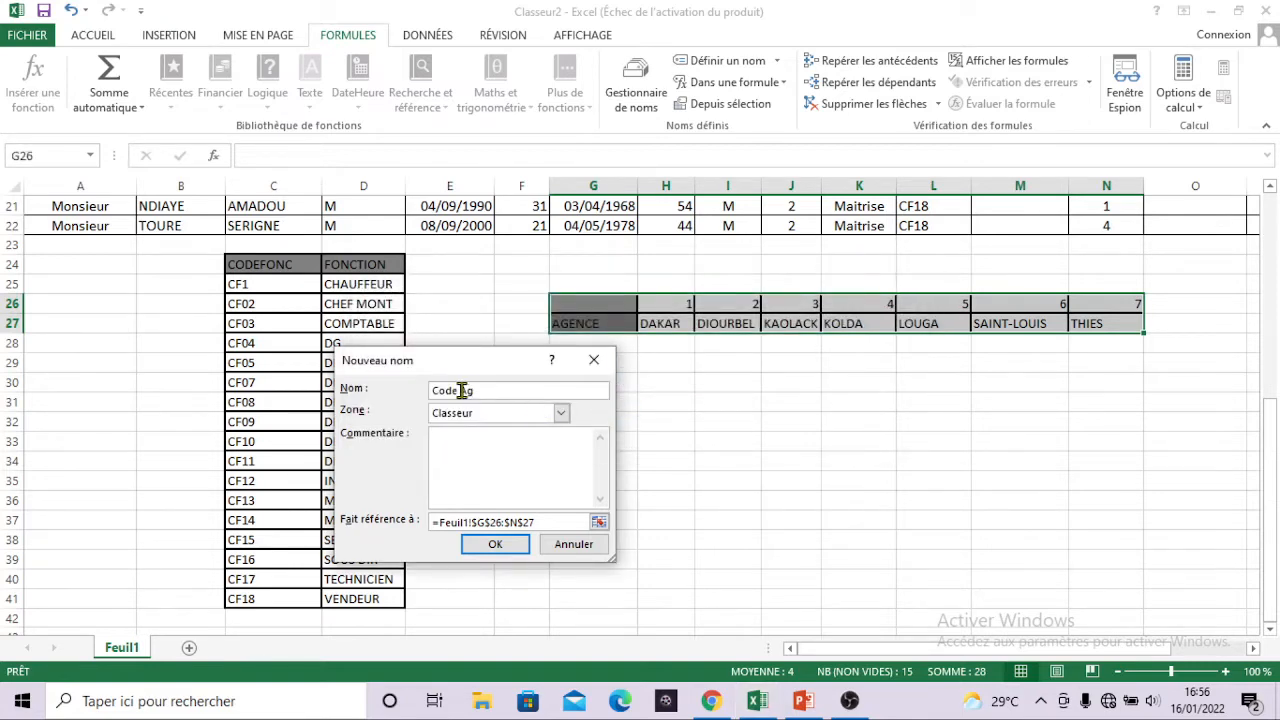
left_click(513, 550)
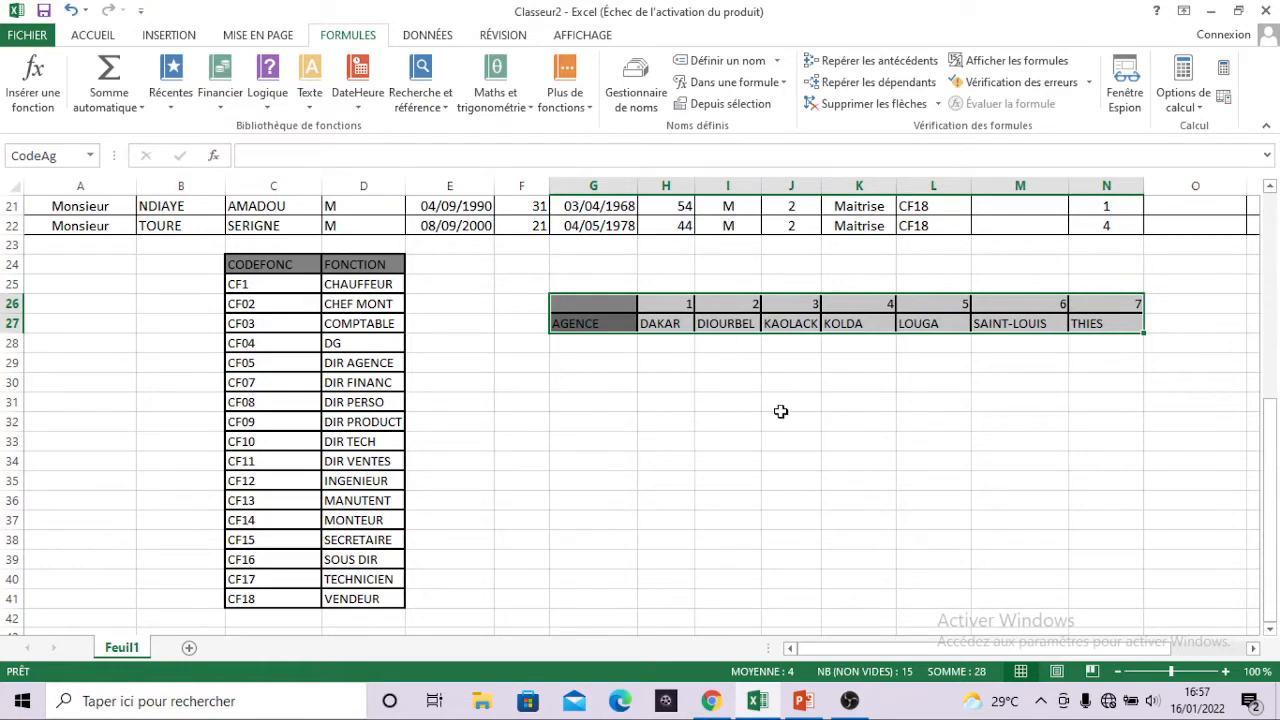
scroll(757, 426, "up", 2)
scroll(757, 426, "up", 5)
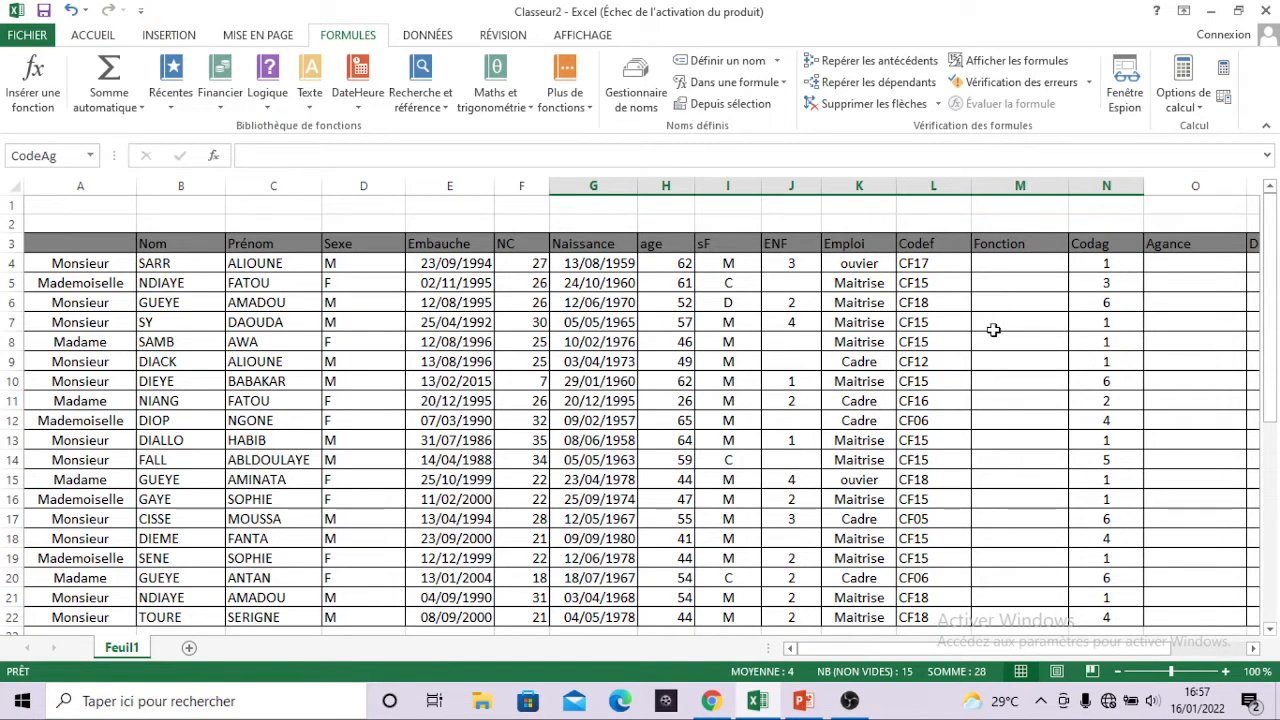
scroll(993, 330, "down", 2)
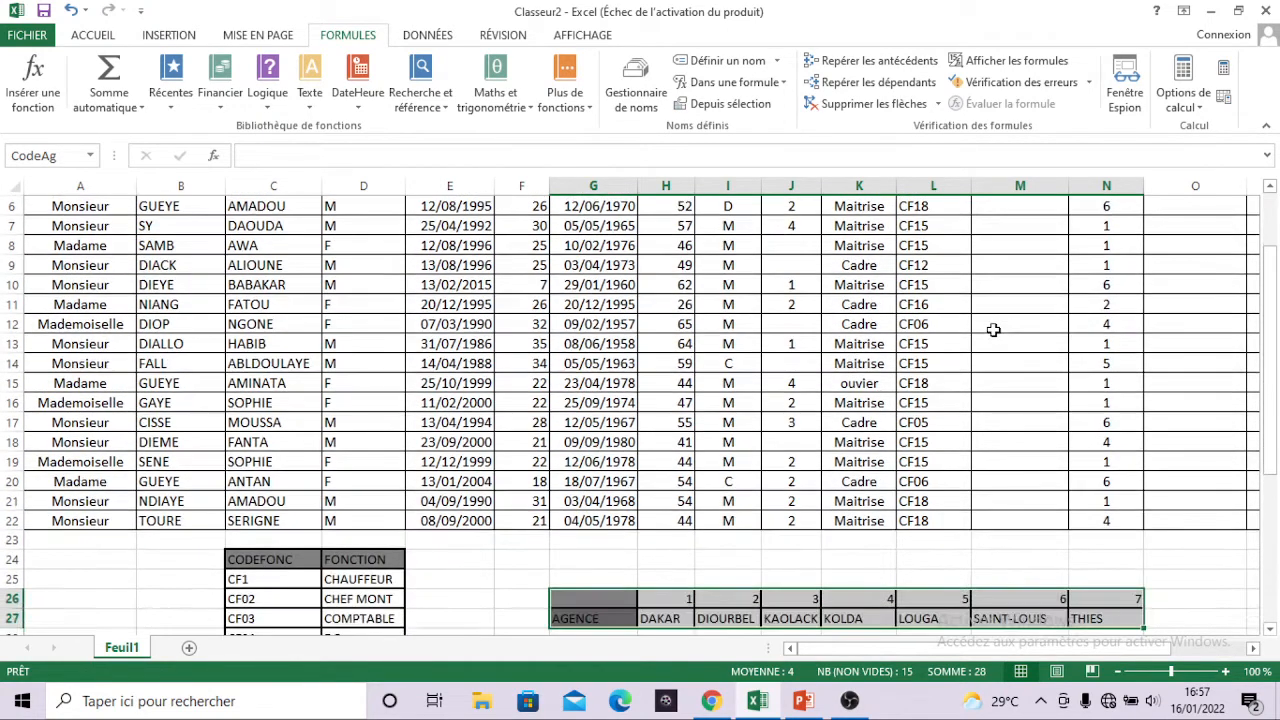
left_click(757, 556)
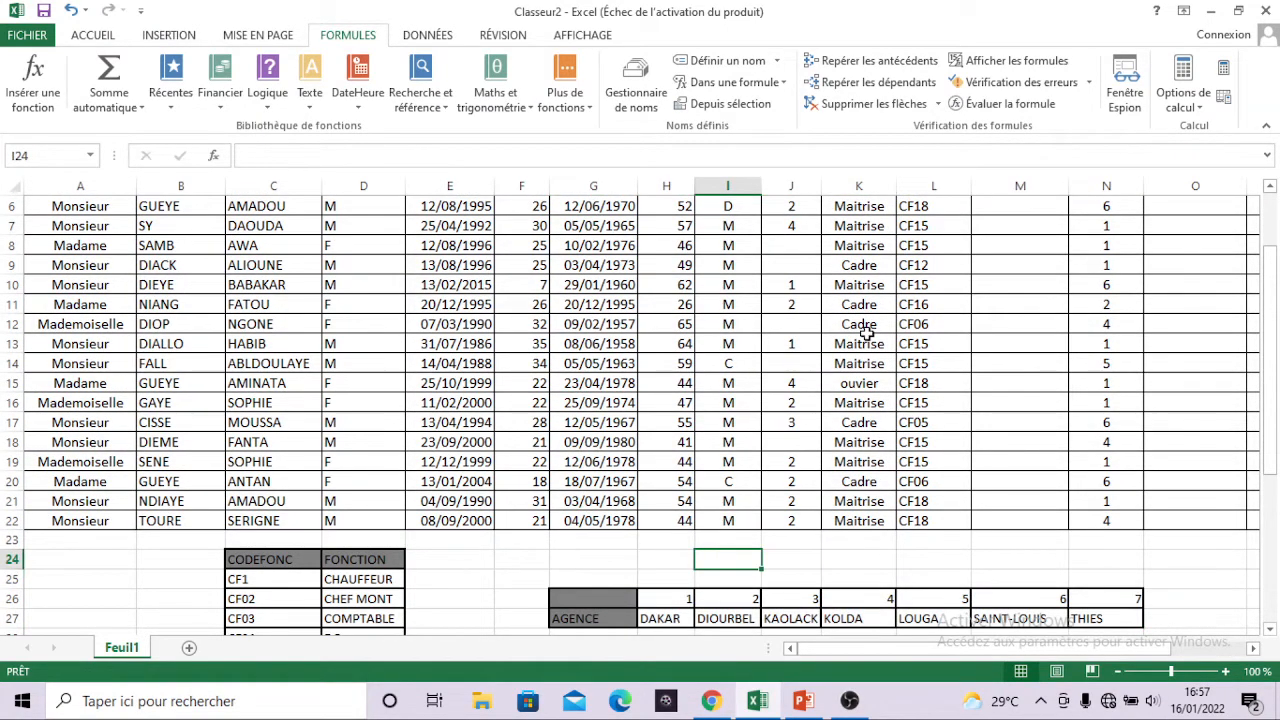
Trace the Codef code in row 4 of the employee table to its matching CF17 row in the function code table.
scroll(866, 330, "up", 2)
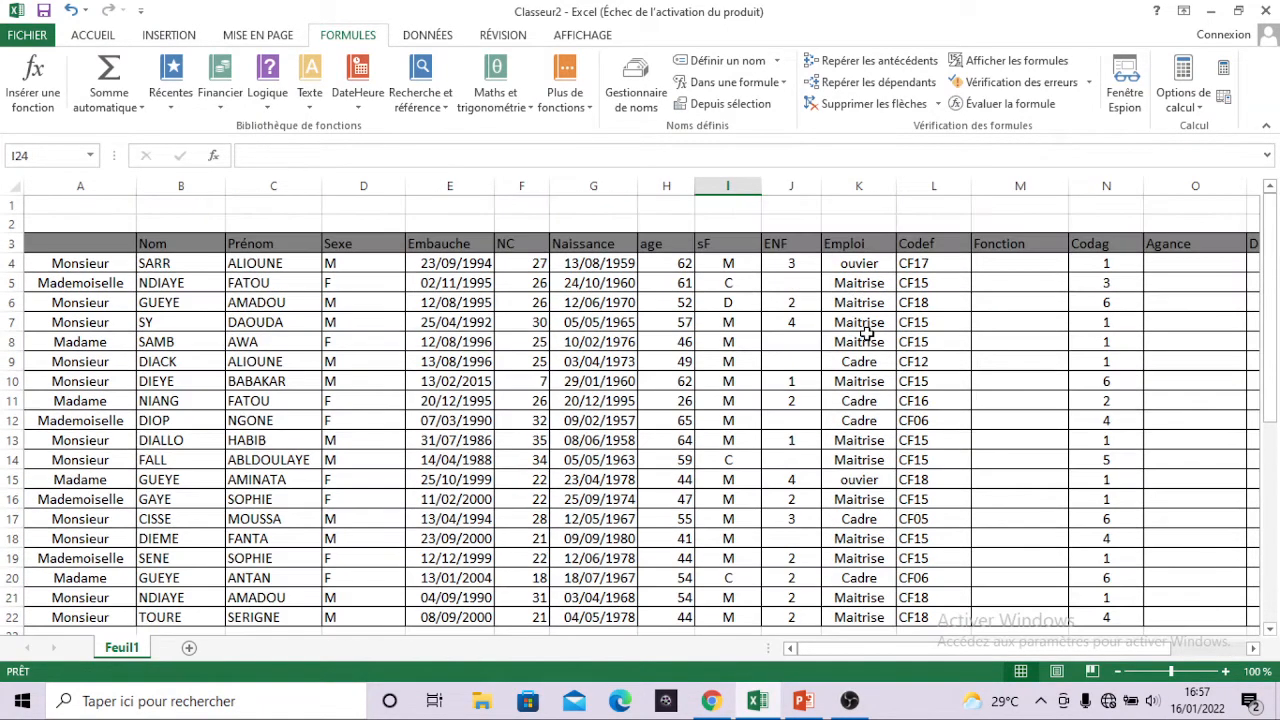
left_click(1040, 268)
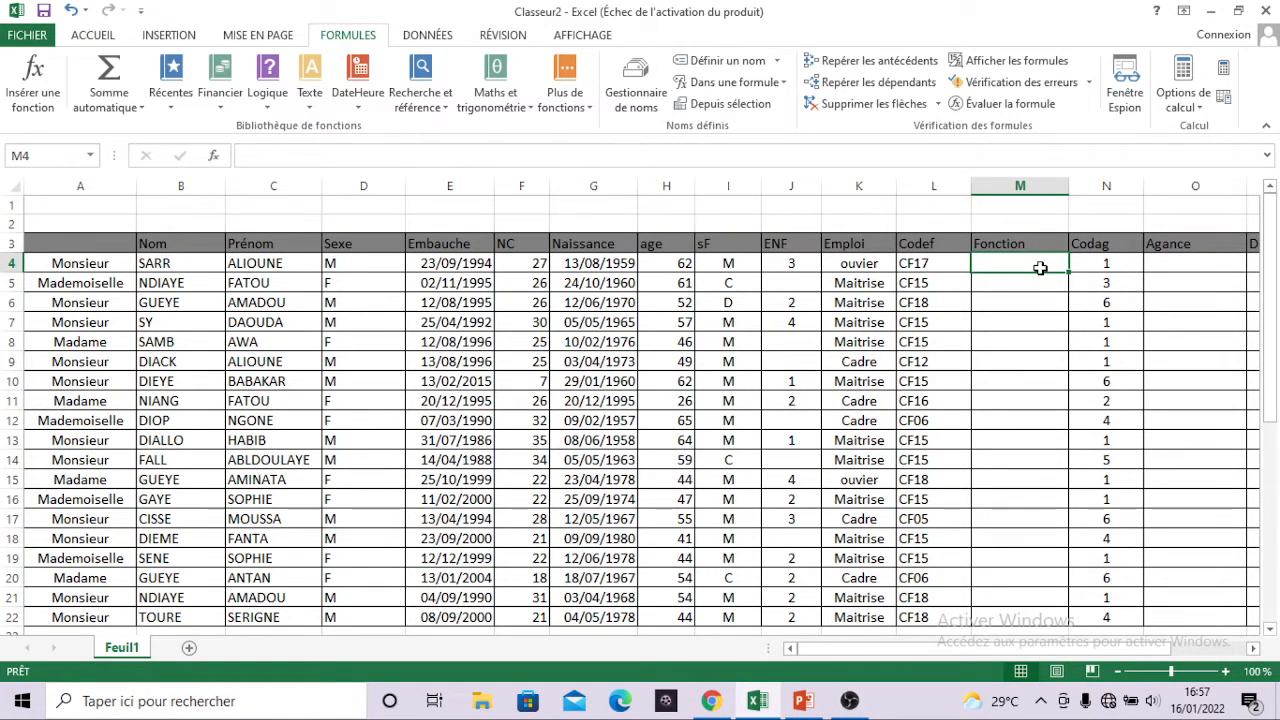
left_click_drag(936, 263, 990, 279)
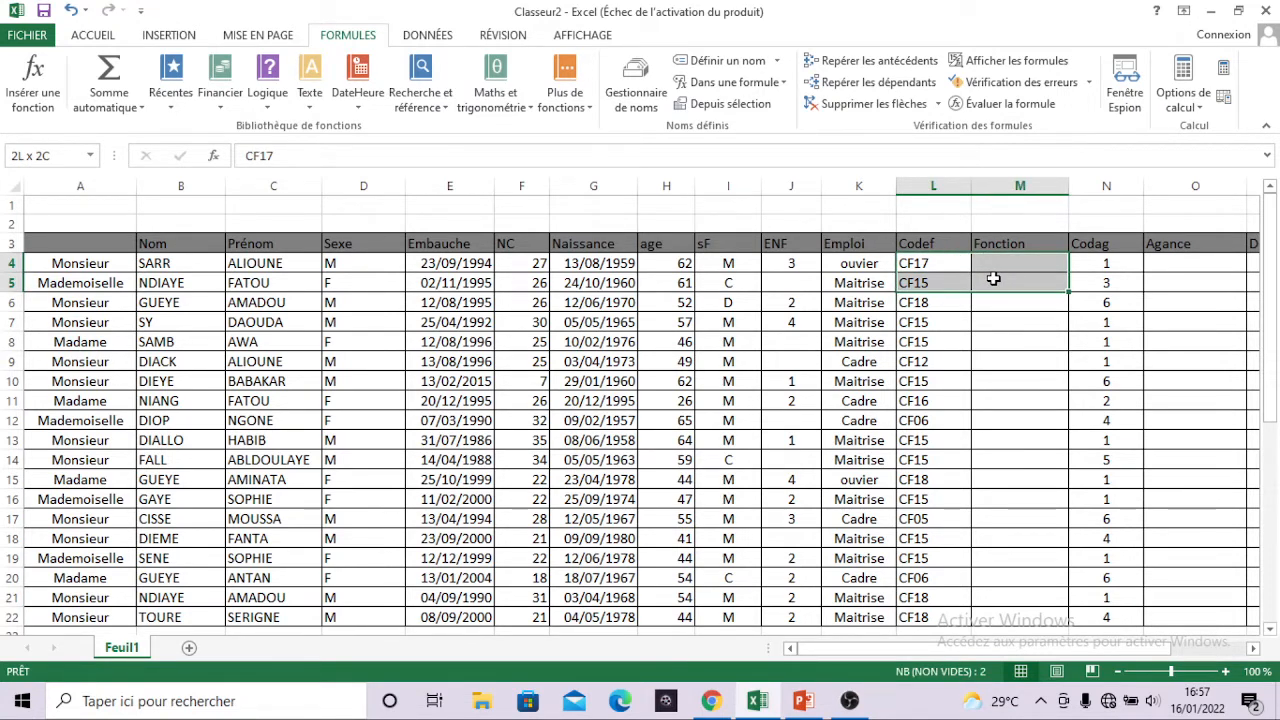
left_click_drag(993, 279, 993, 279)
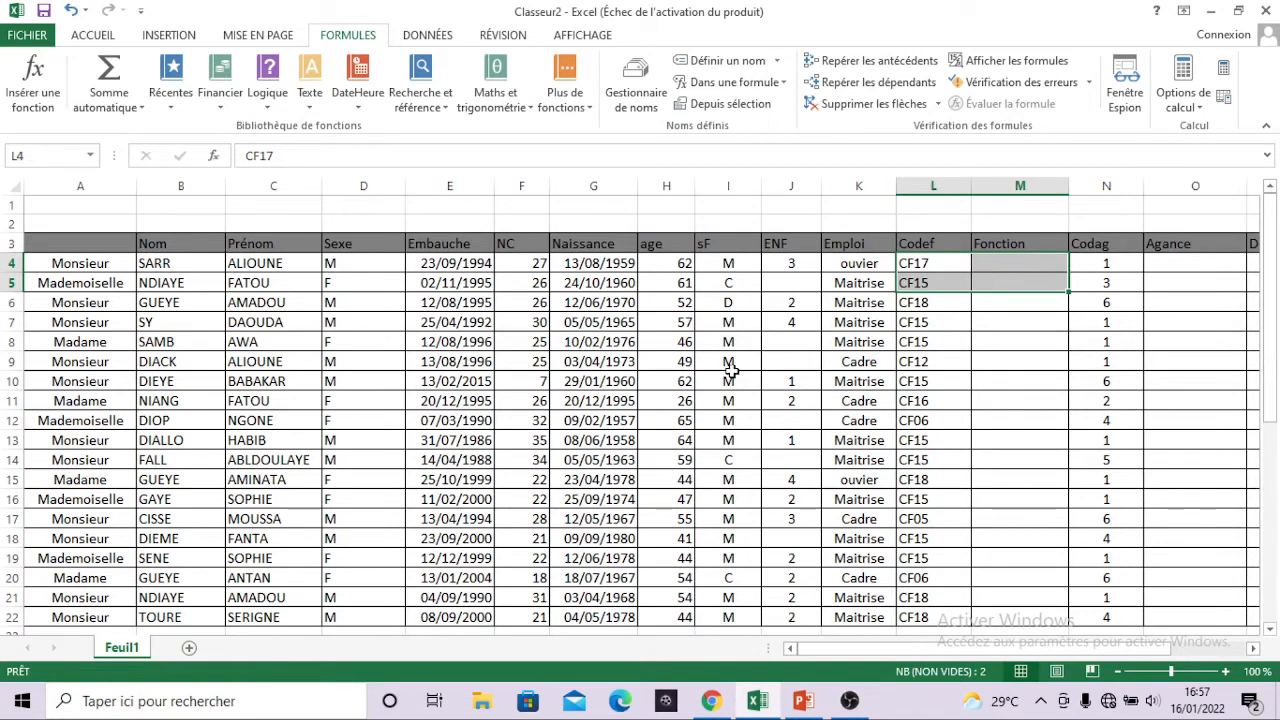
scroll(731, 374, "down", 2)
scroll(731, 372, "down", 1)
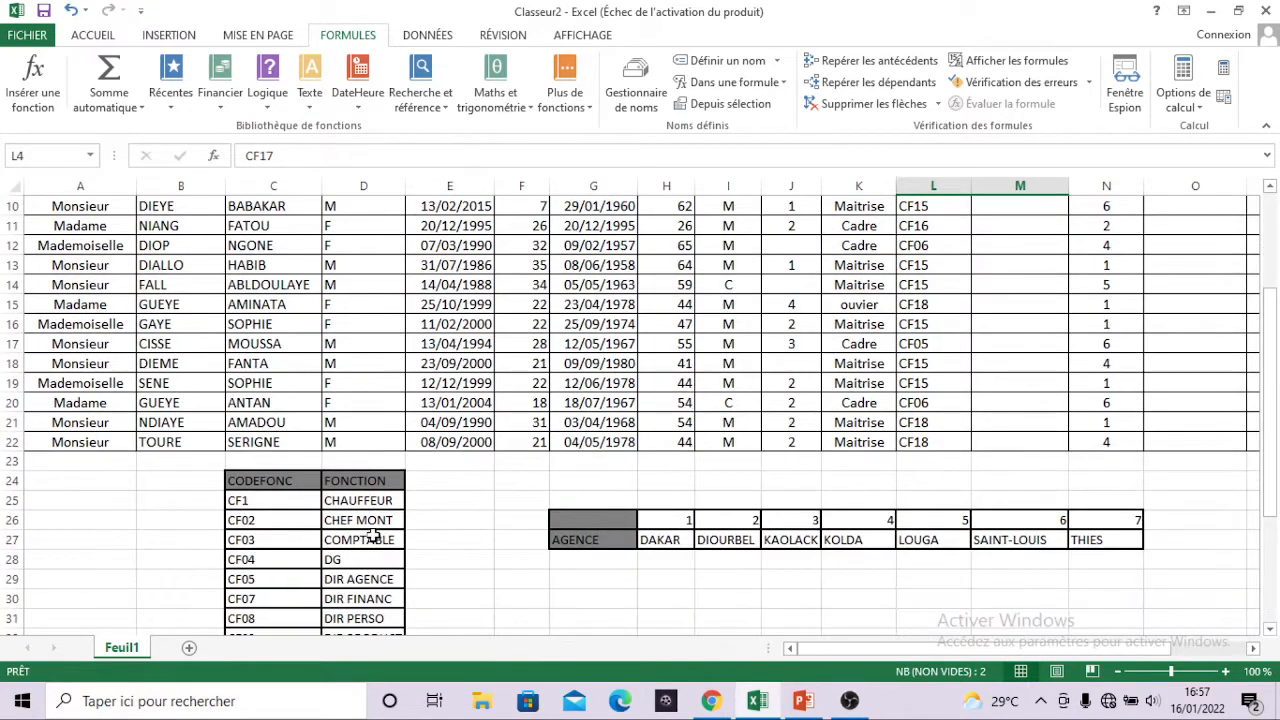
scroll(372, 537, "down", 3)
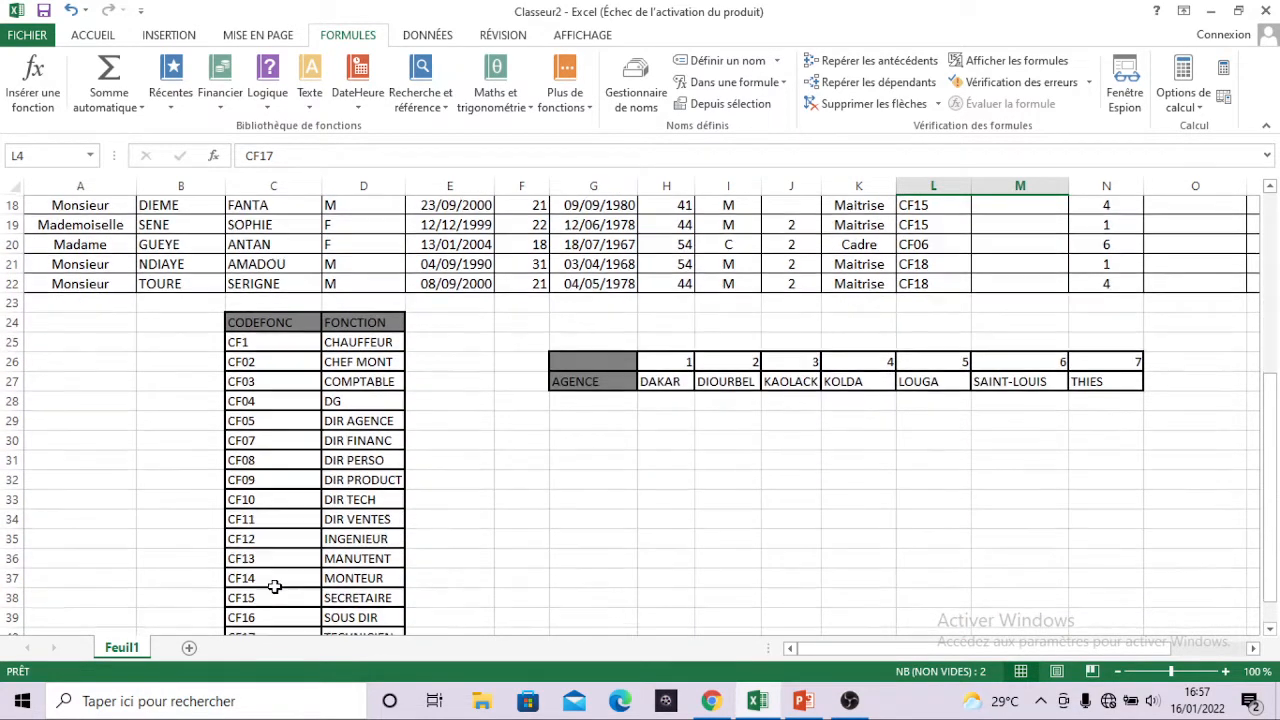
scroll(274, 586, "down", 1)
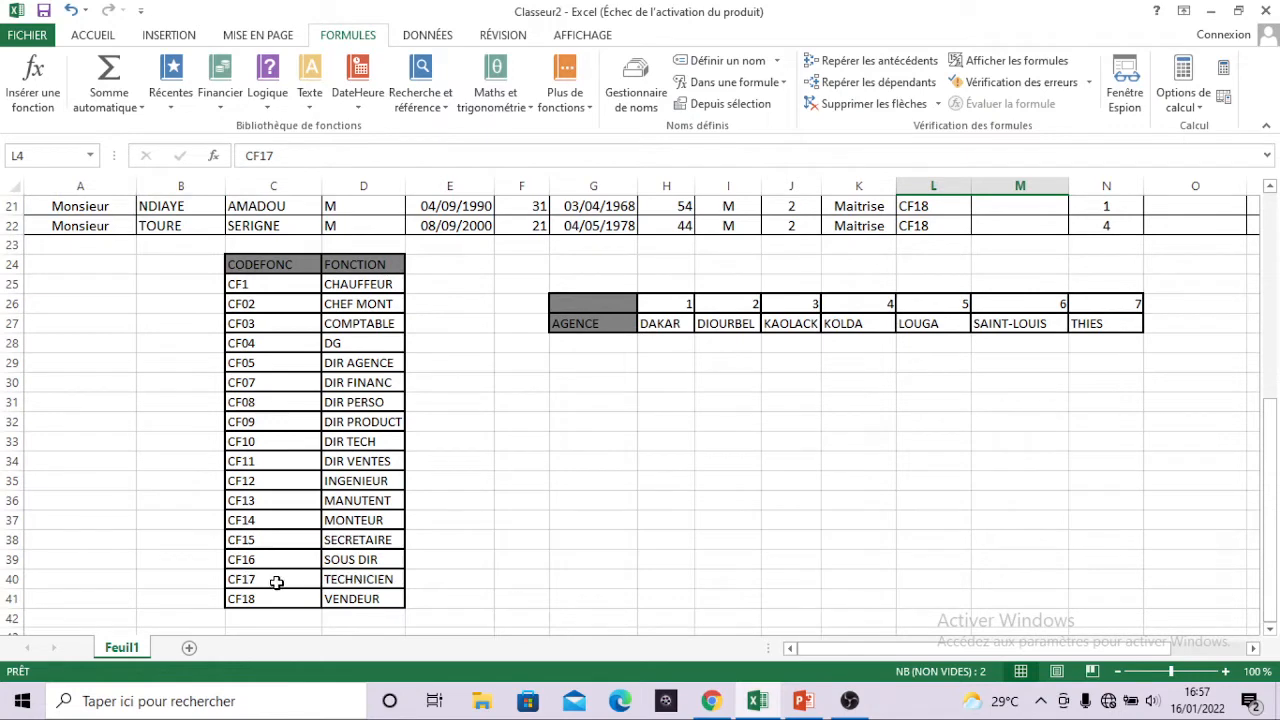
left_click(282, 581)
left_click_drag(282, 581, 362, 582)
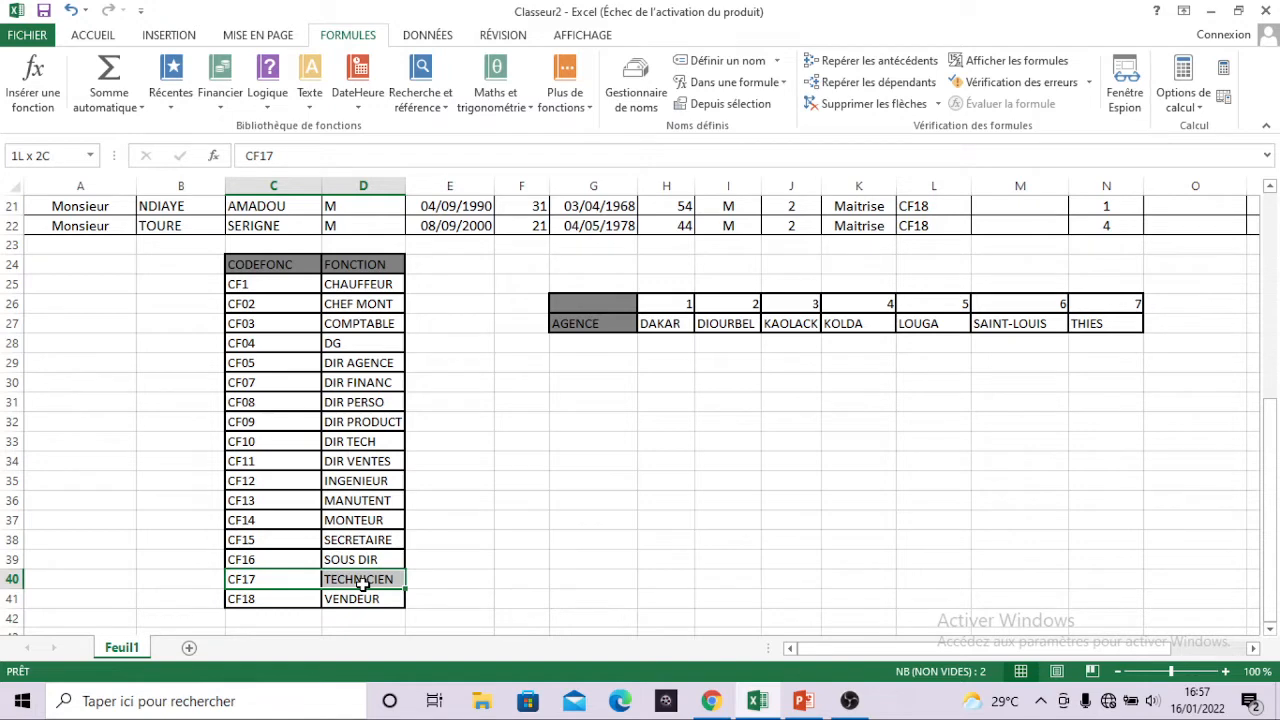
left_click_drag(361, 583, 380, 558)
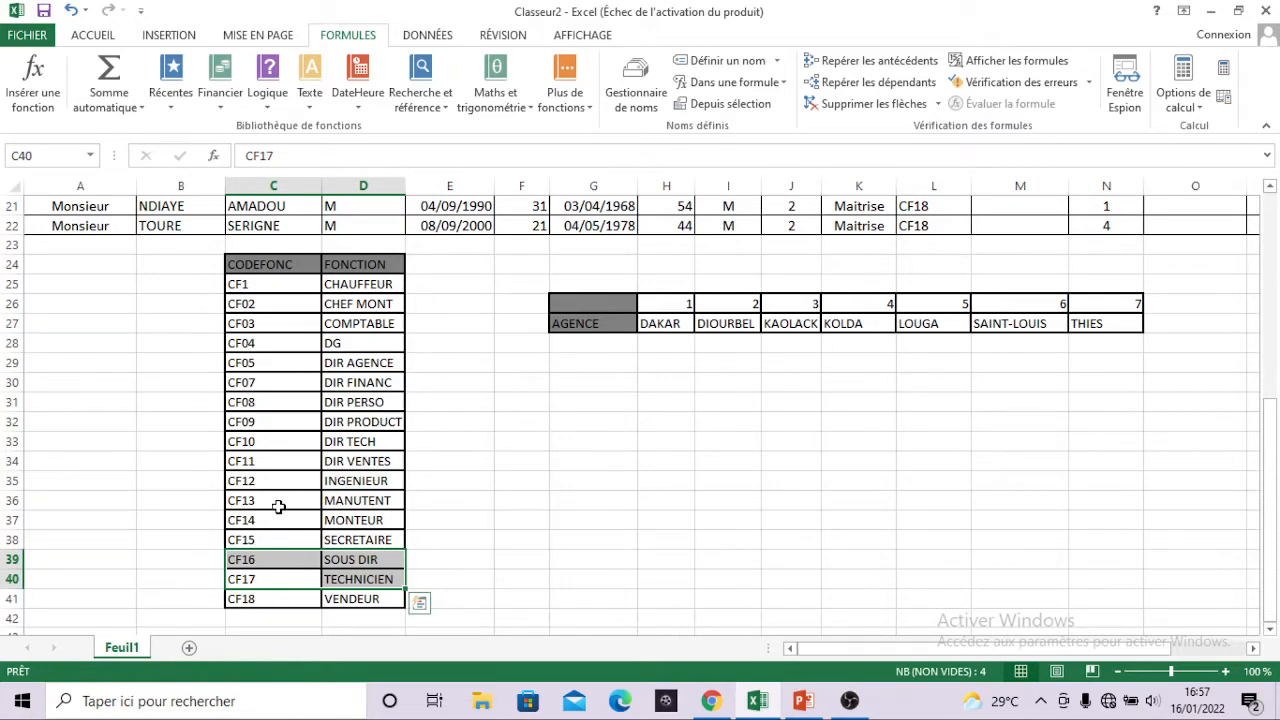
scroll(535, 381, "up", 3)
scroll(535, 381, "up", 4)
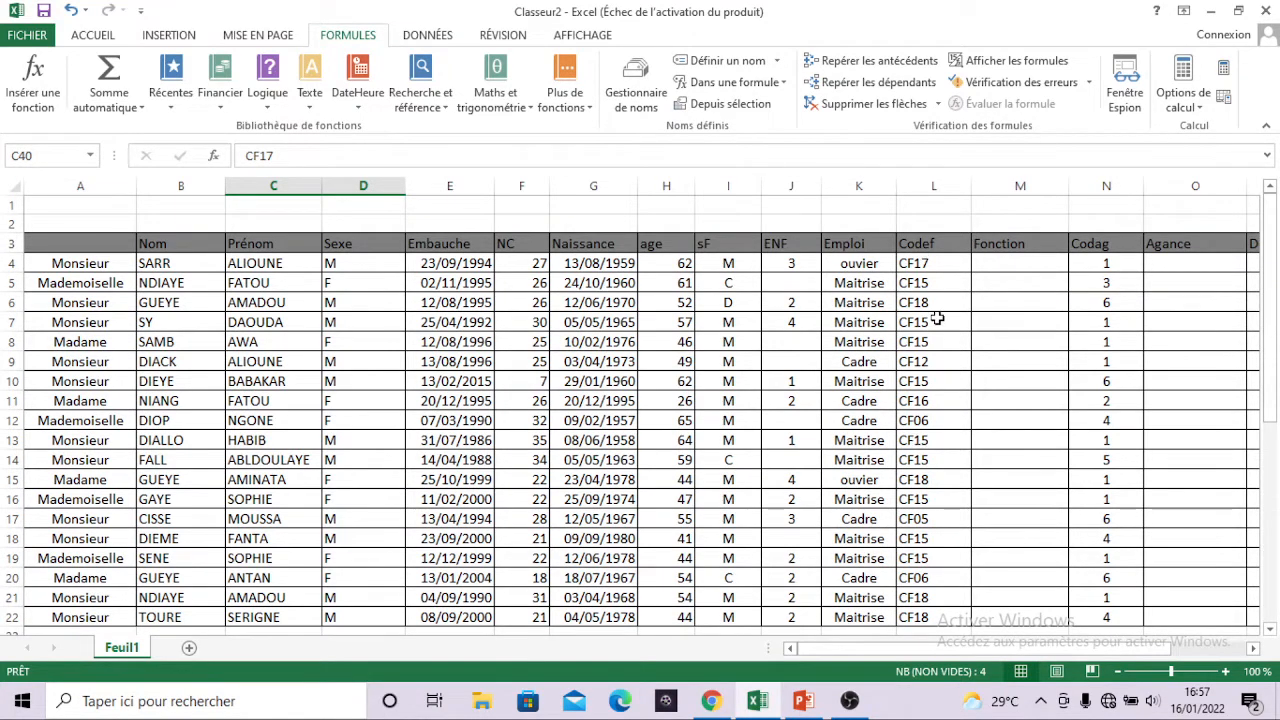
Enter =RECHERCHEV(L4;CODEFONC;2) in cell M4 to look up the first employee's function from the Codef code.
left_click(1031, 266)
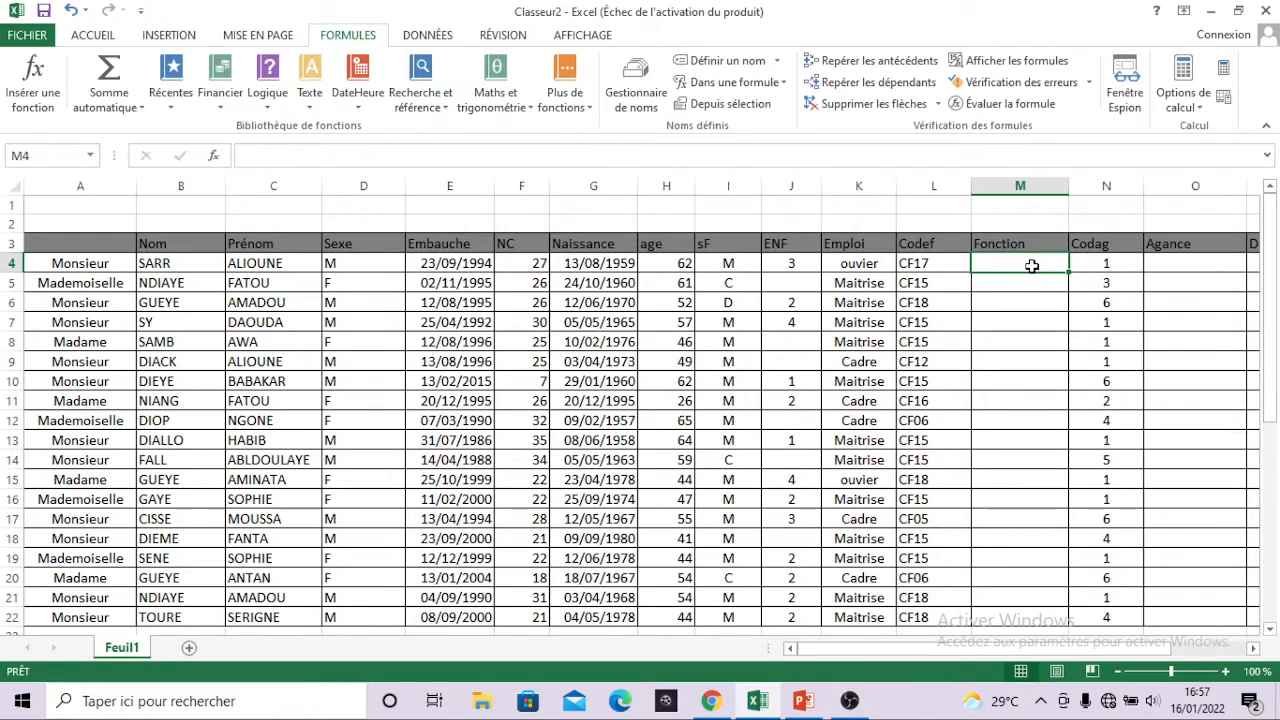
type("=")
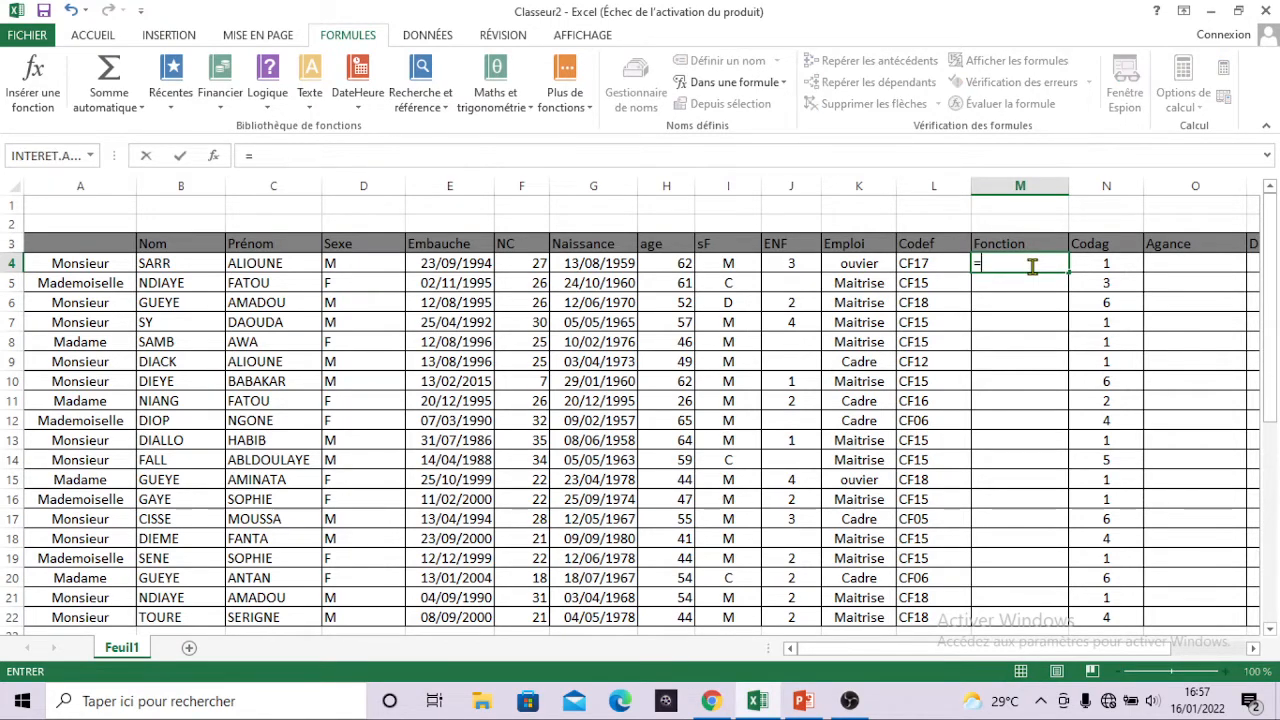
type("reche")
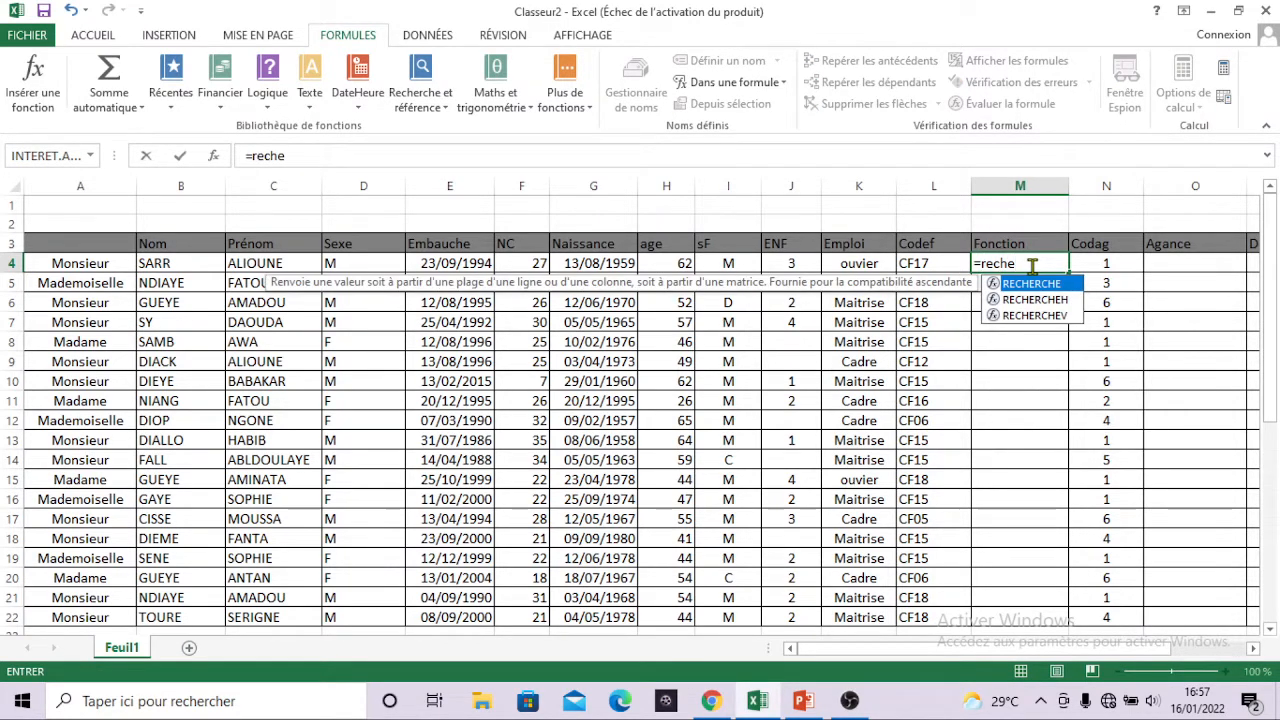
double_click(1035, 316)
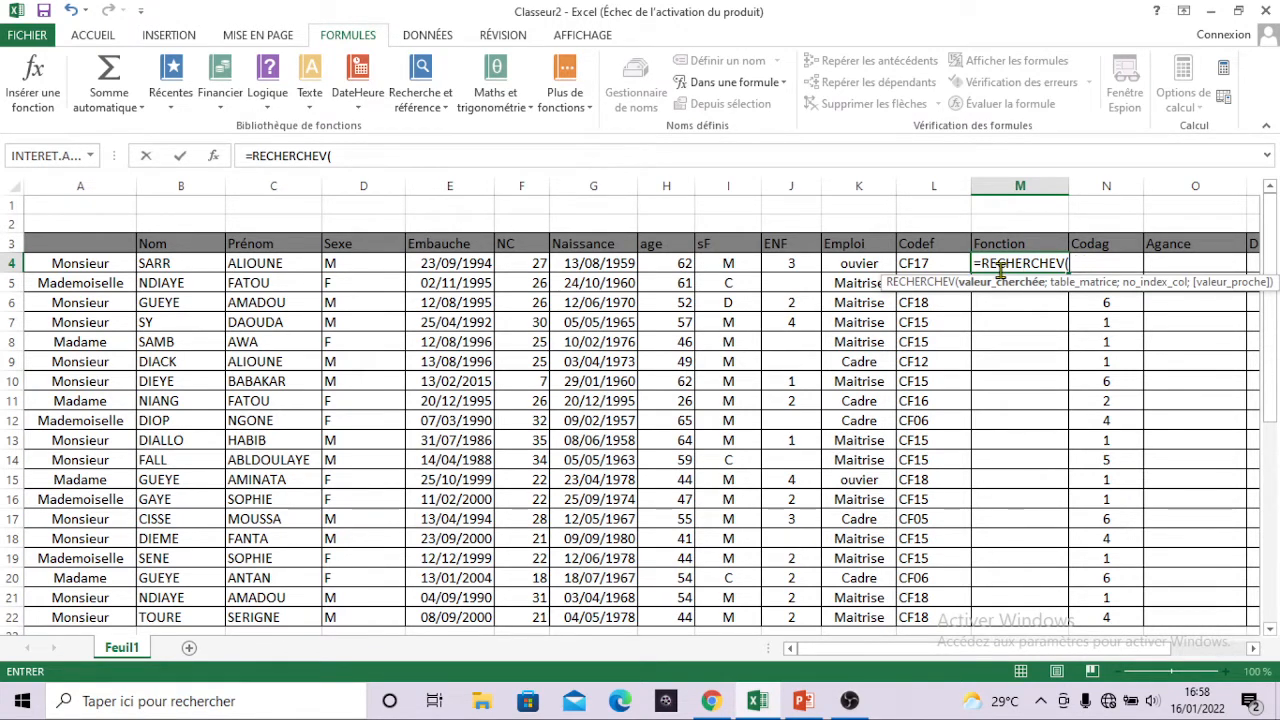
left_click(930, 263)
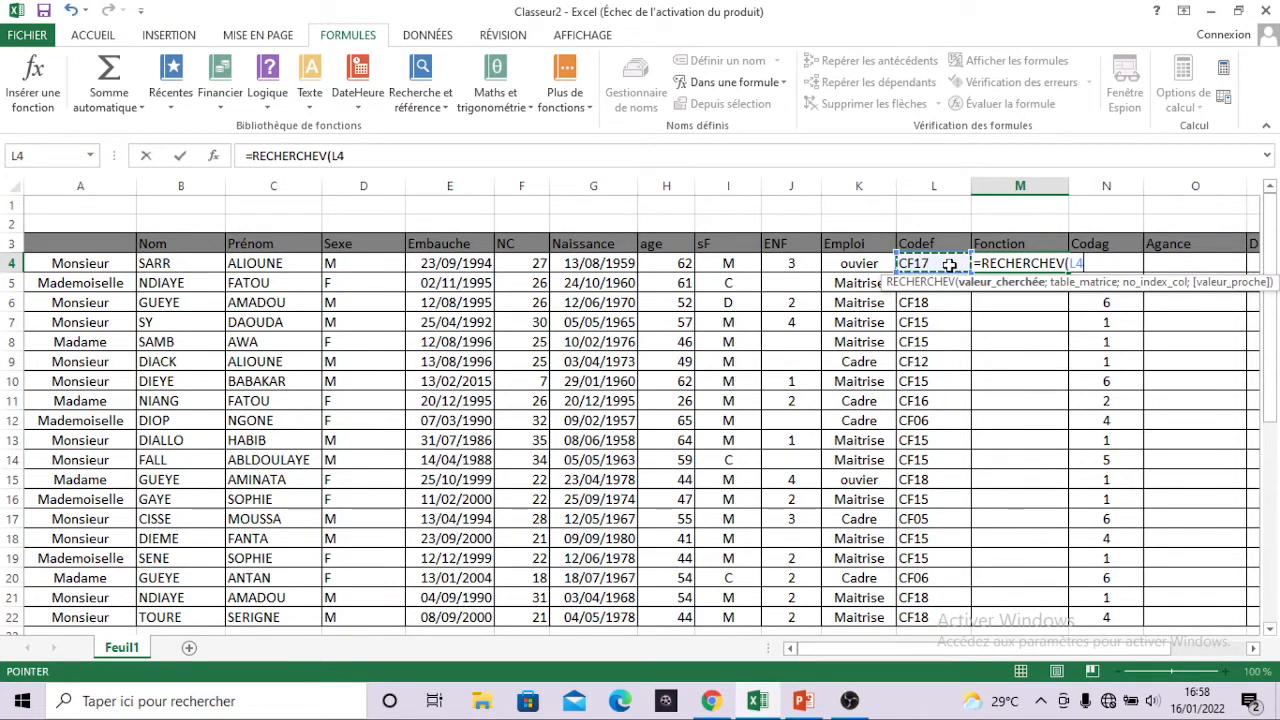
type(";")
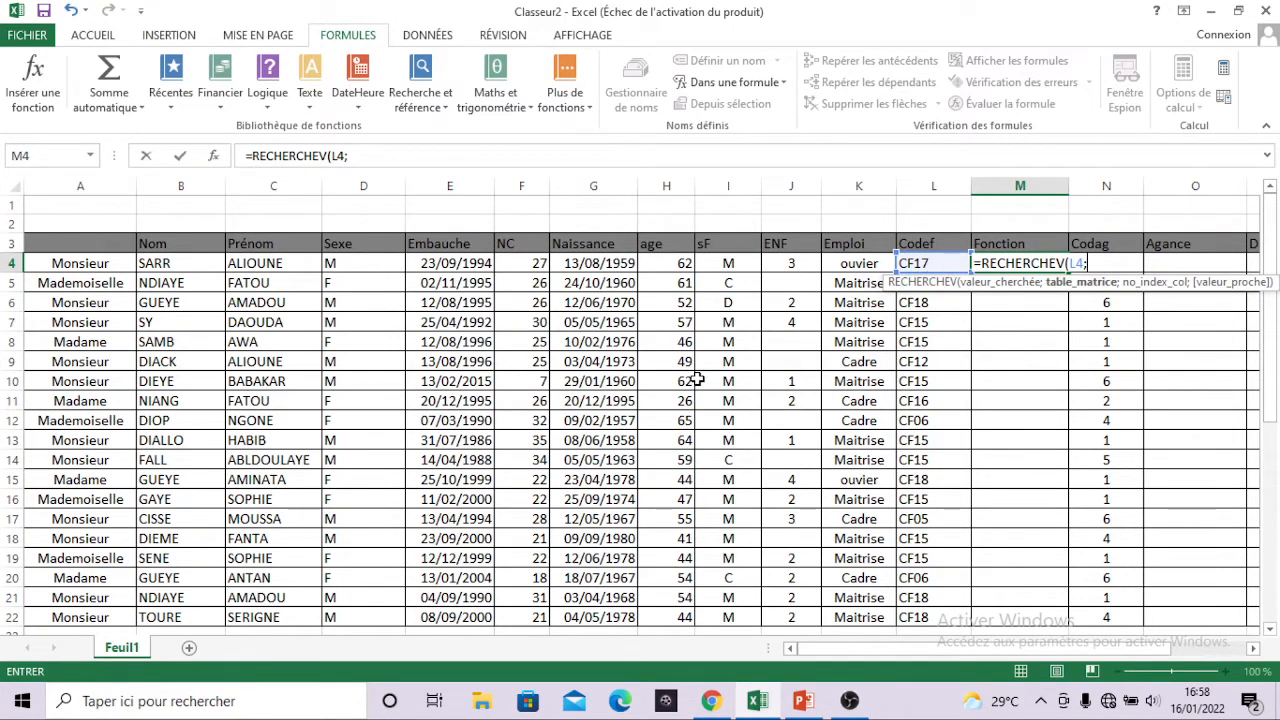
scroll(697, 378, "down", 5)
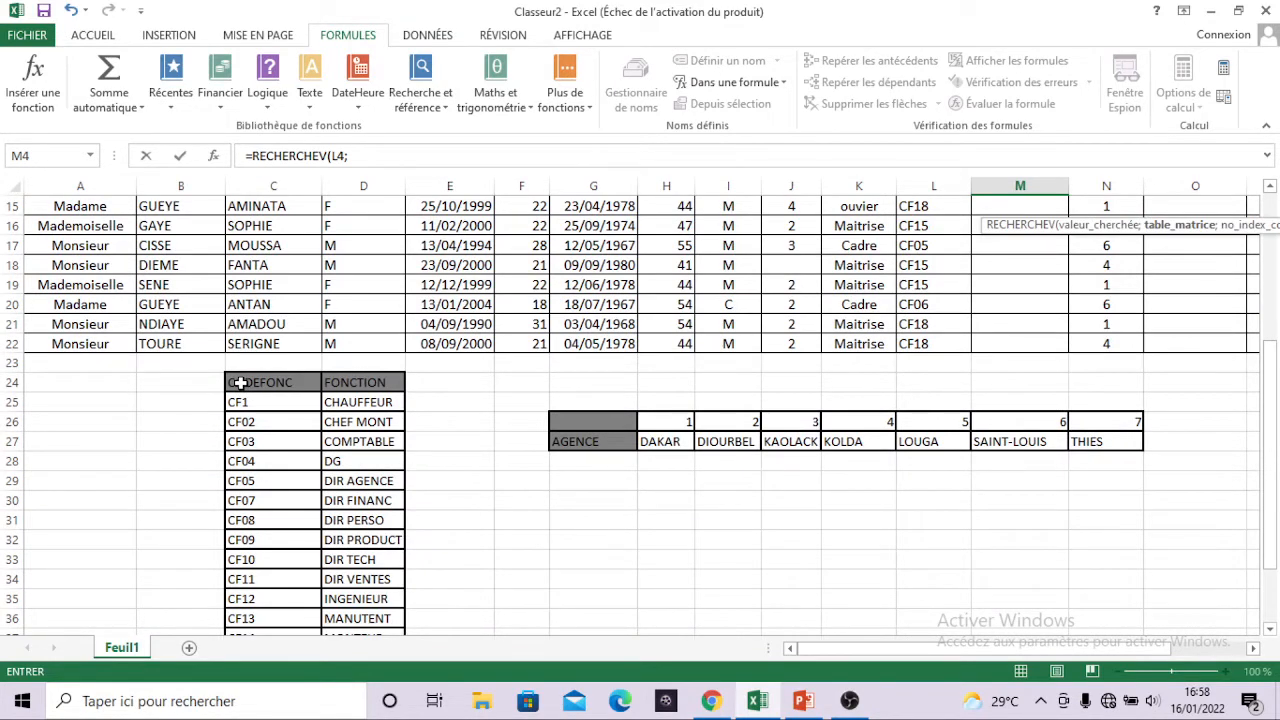
left_click_drag(240, 383, 358, 572)
scroll(358, 572, "up", 3)
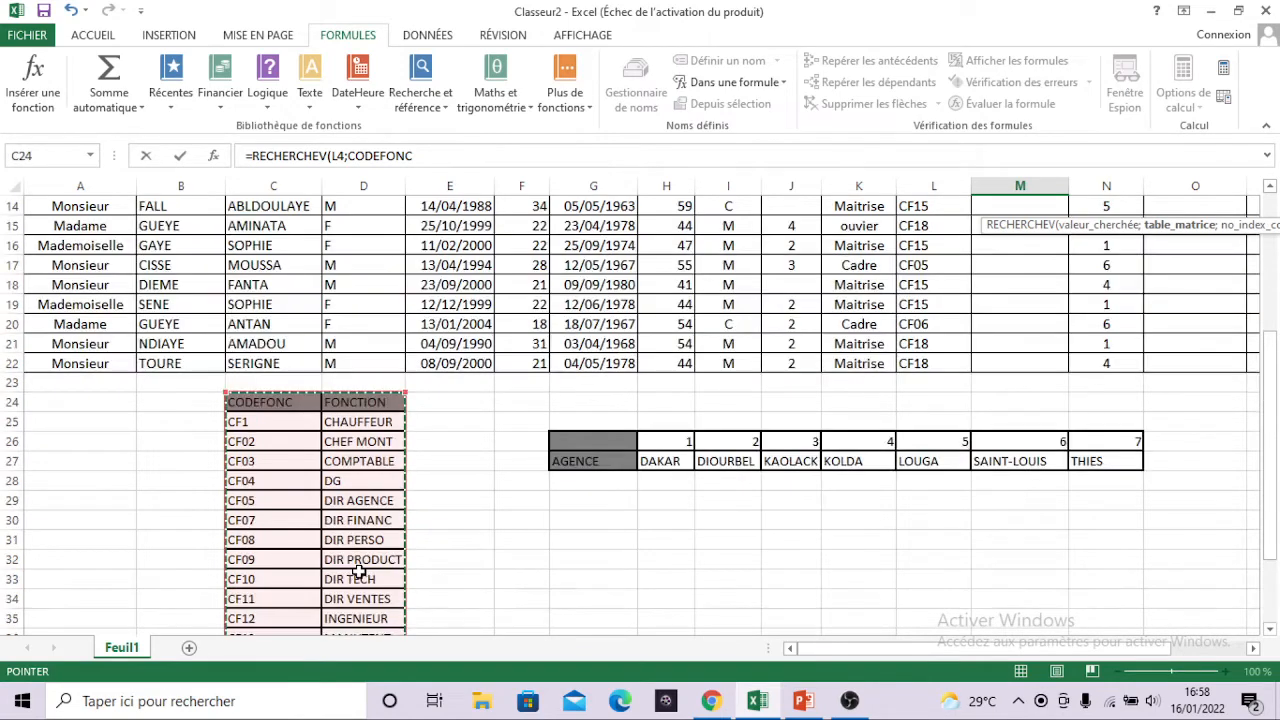
scroll(358, 572, "up", 5)
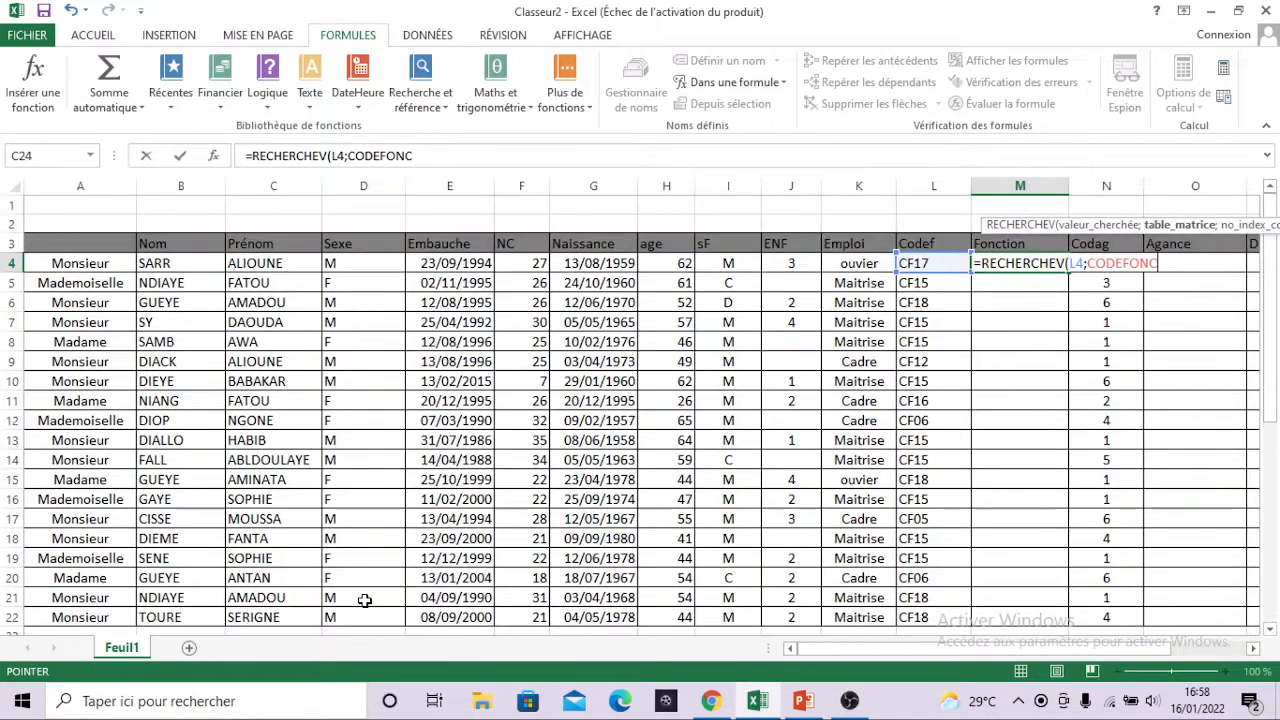
type(";")
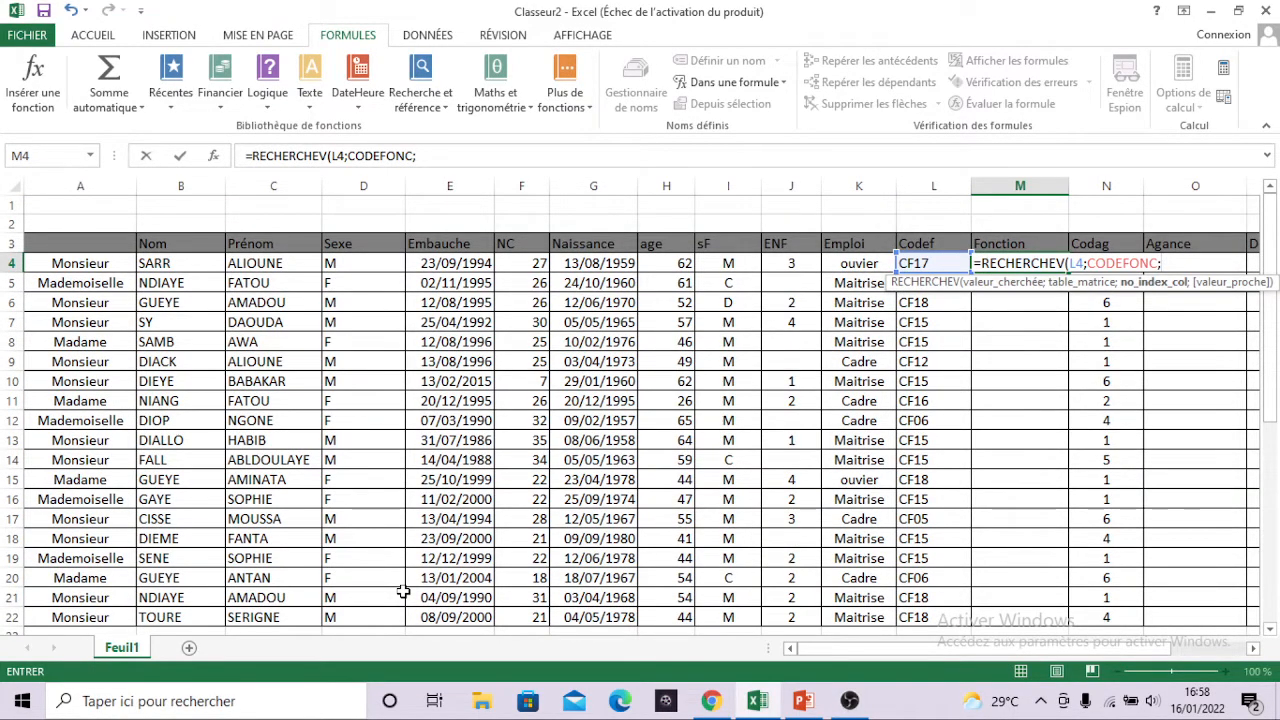
type("2)")
key("Return")
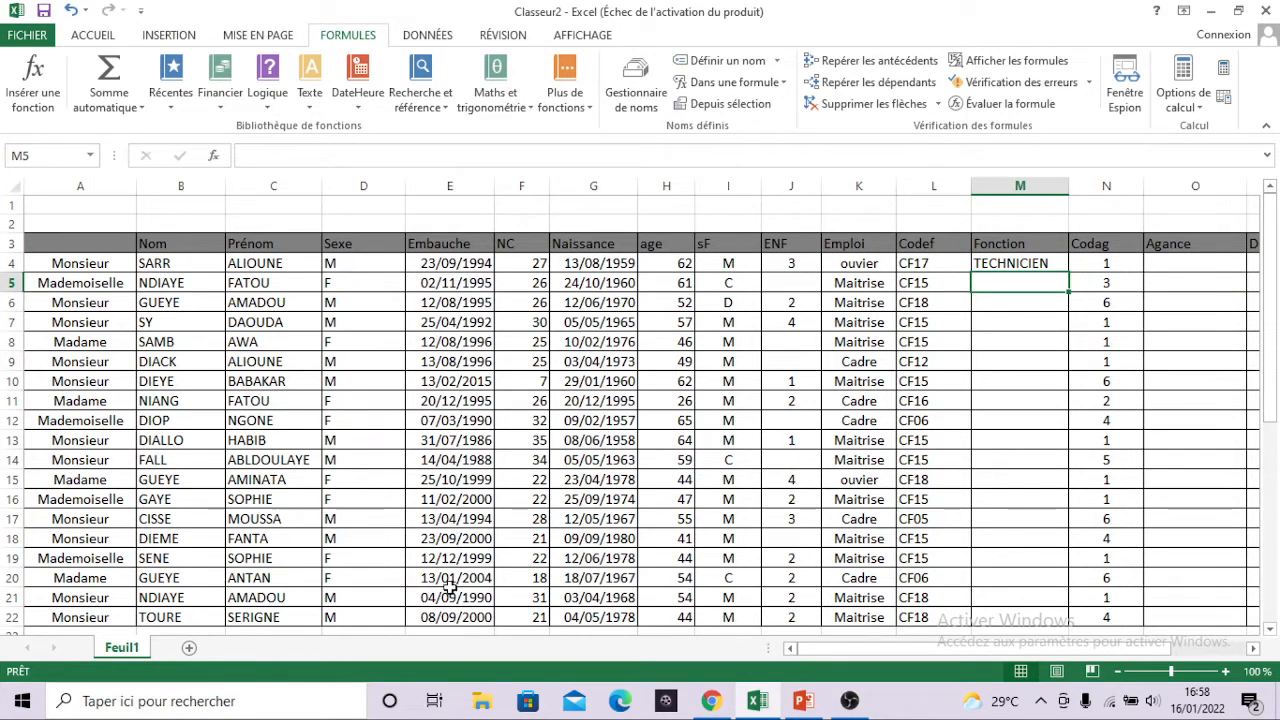
Compare the function returned in row 4 with the CF17 entry in the function code table.
left_click_drag(918, 263, 1028, 259)
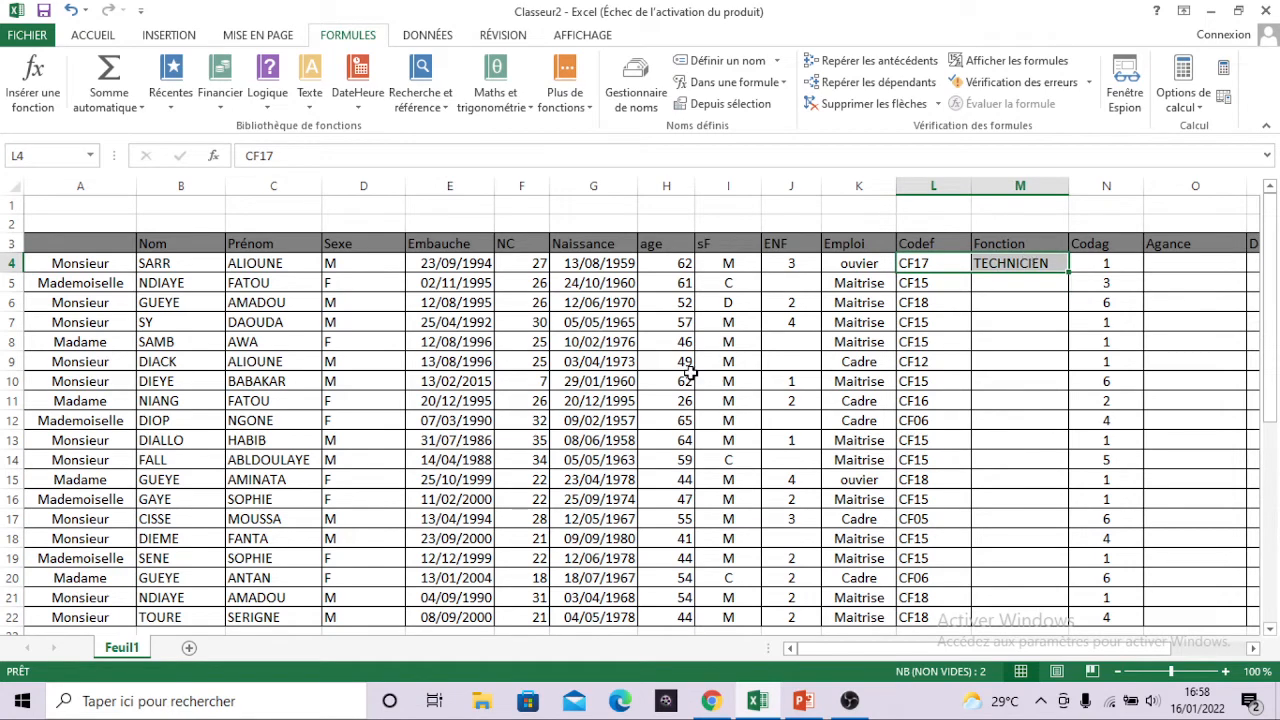
scroll(690, 373, "down", 3)
scroll(690, 373, "down", 3)
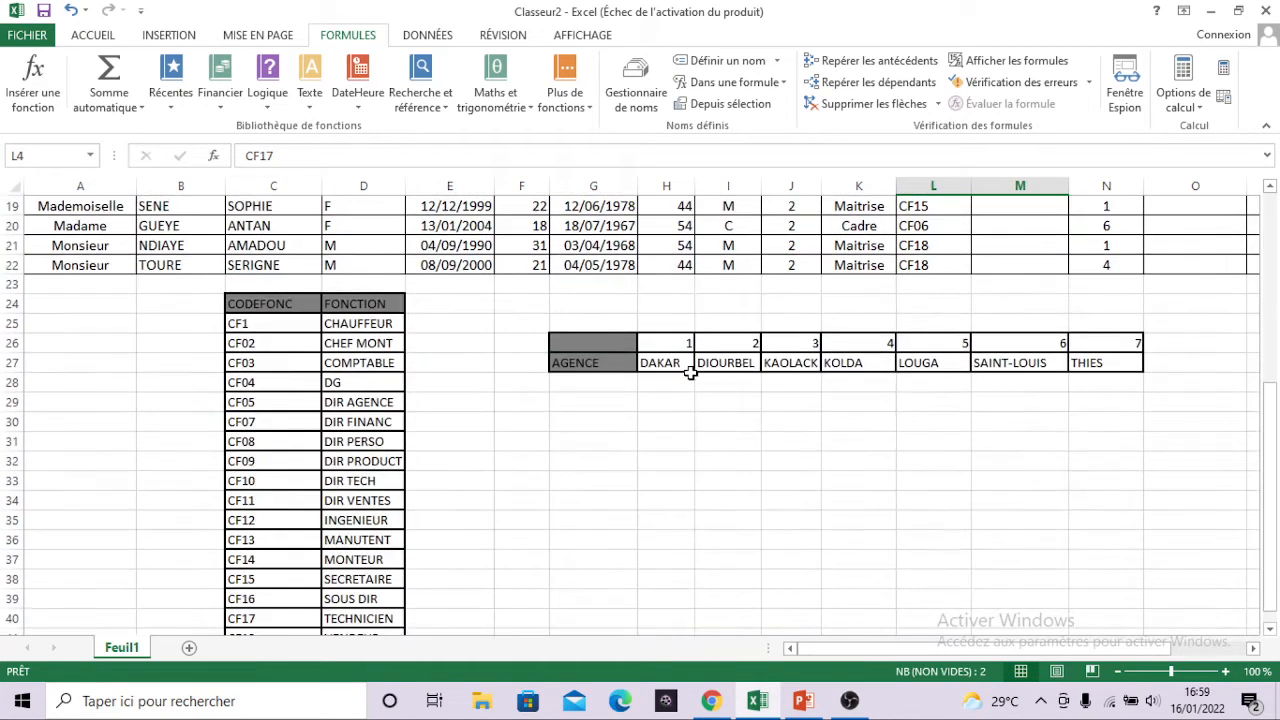
scroll(385, 478, "down", 1)
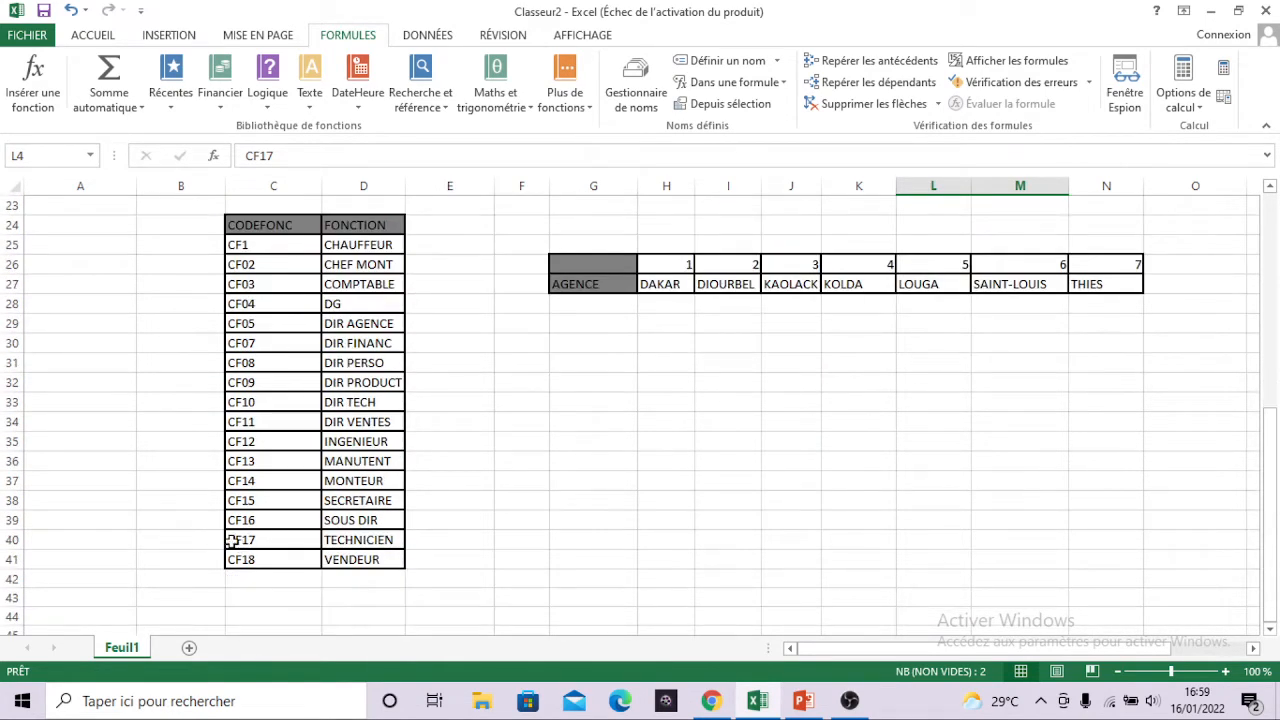
left_click_drag(230, 540, 347, 540)
scroll(383, 475, "up", 6)
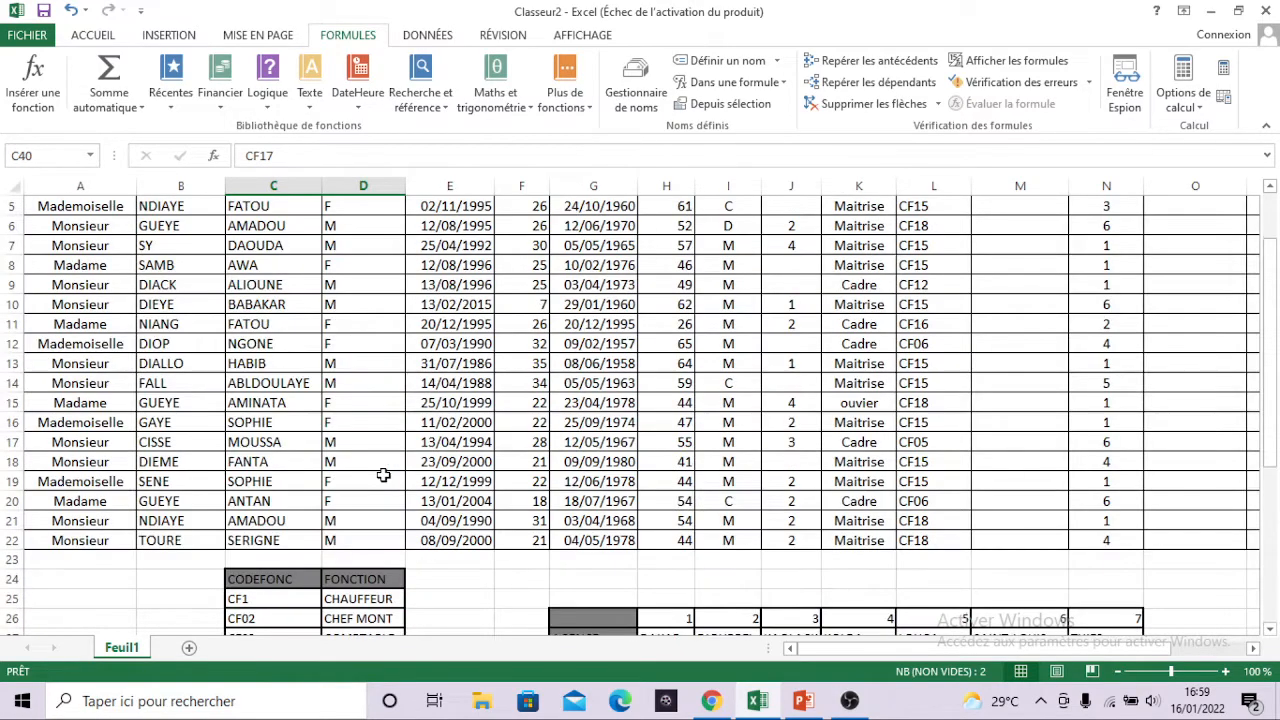
scroll(676, 440, "up", 2)
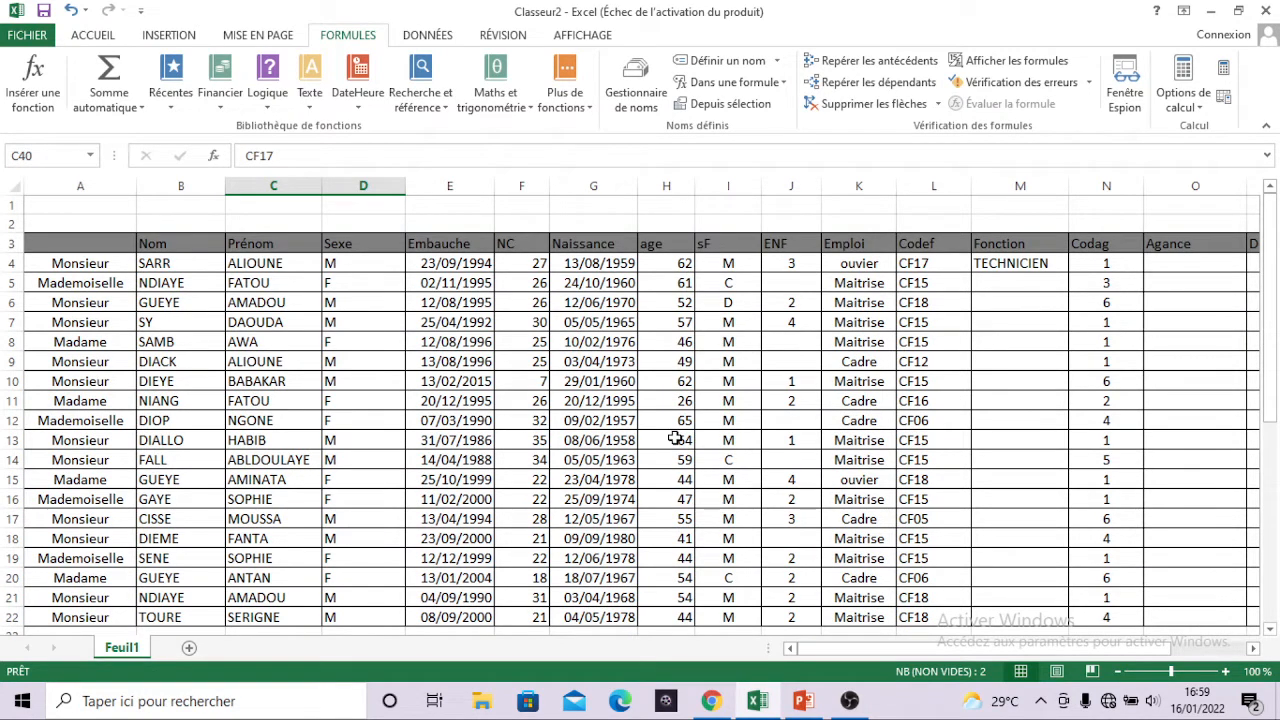
Copy the lookup formula from M4 down the Fonction column through M22.
left_click(1043, 265)
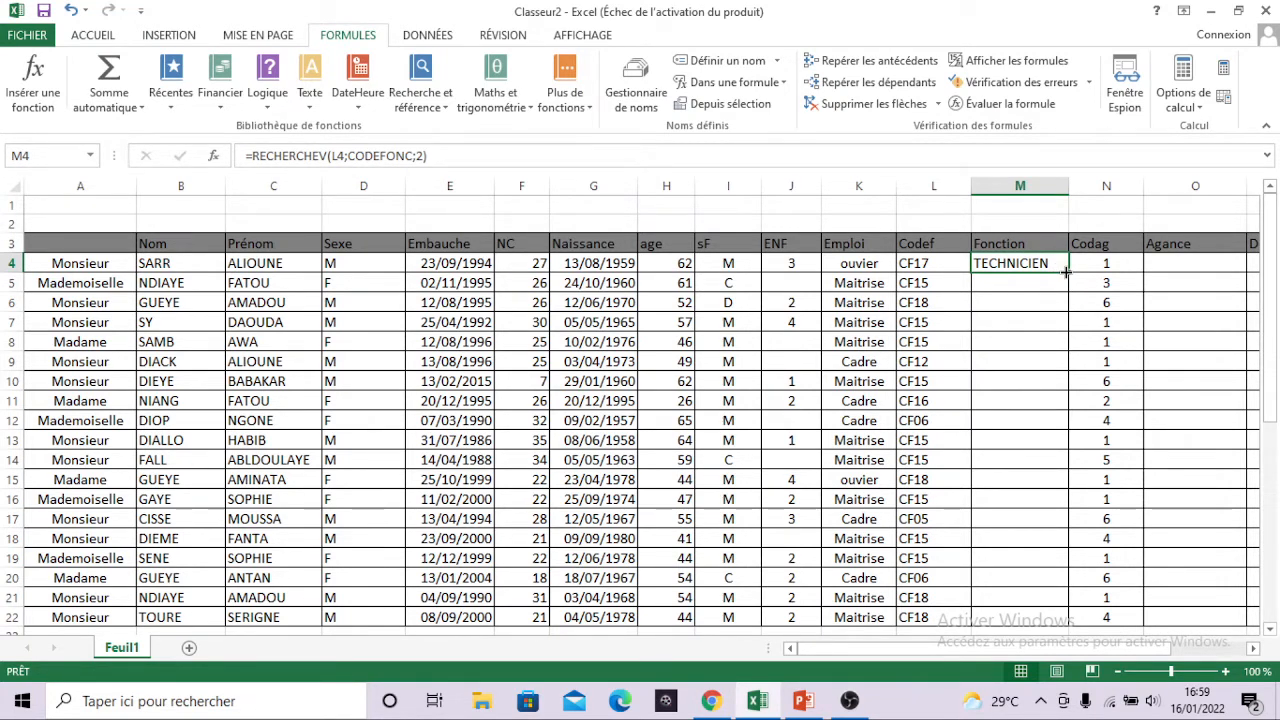
left_click_drag(1066, 271, 1039, 626)
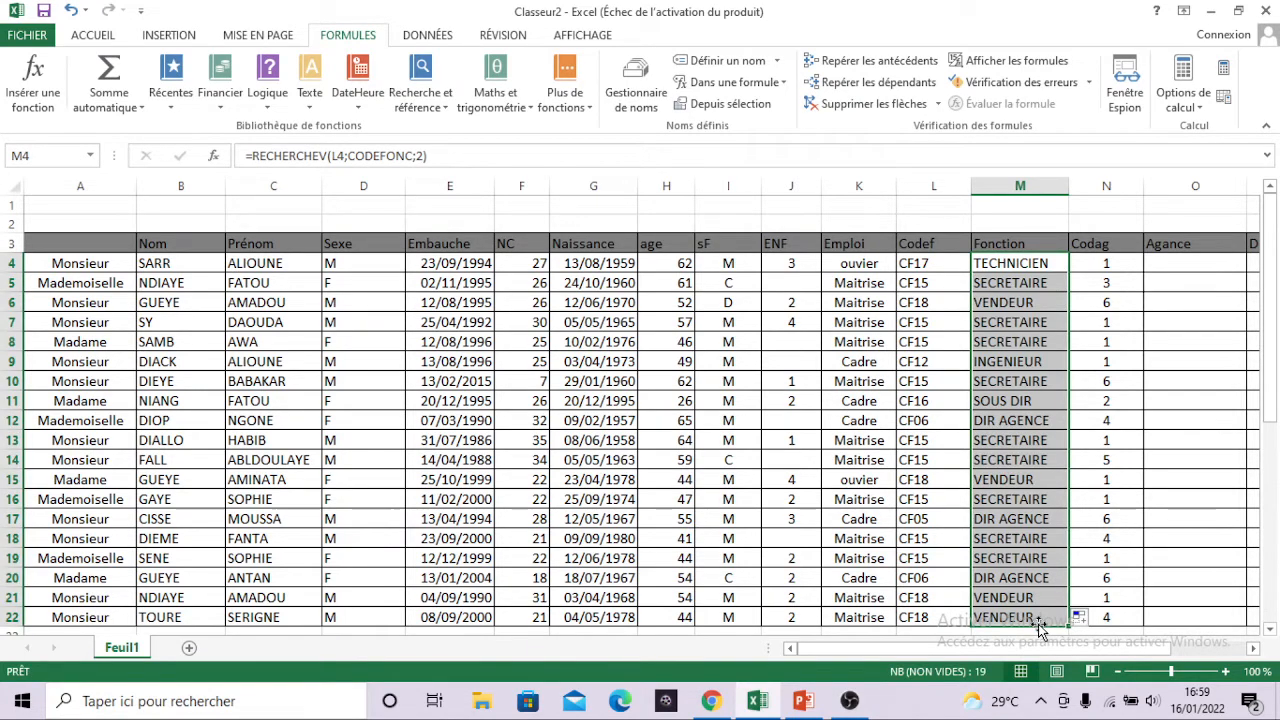
scroll(1039, 627, "down", 1)
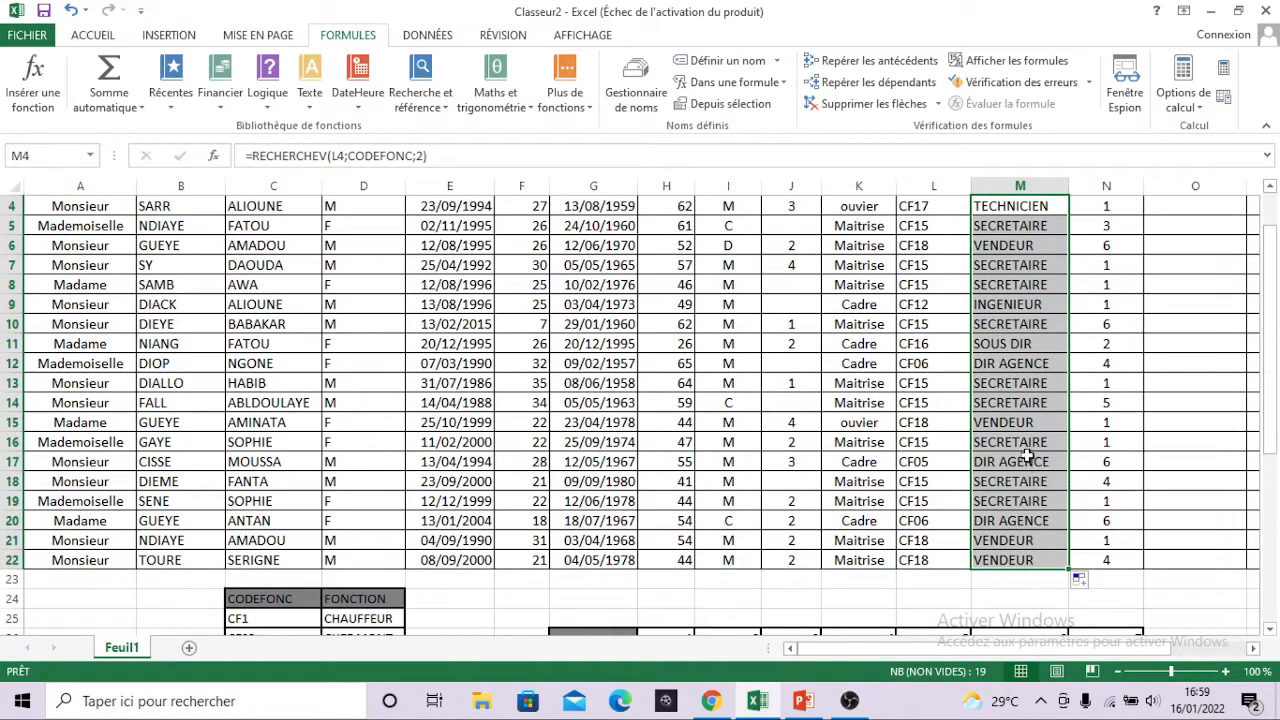
scroll(1027, 455, "up", 1)
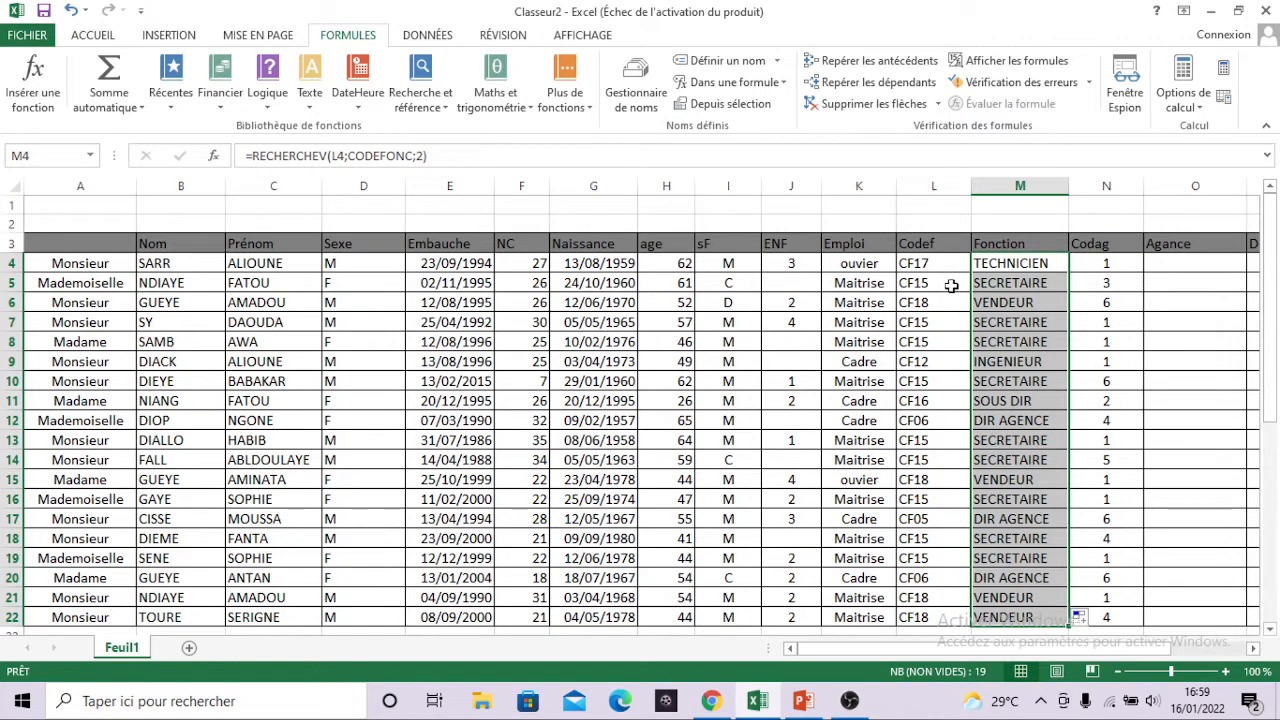
Check the filled functions against the CF15 entry in the function code table.
scroll(1030, 284, "down", 4)
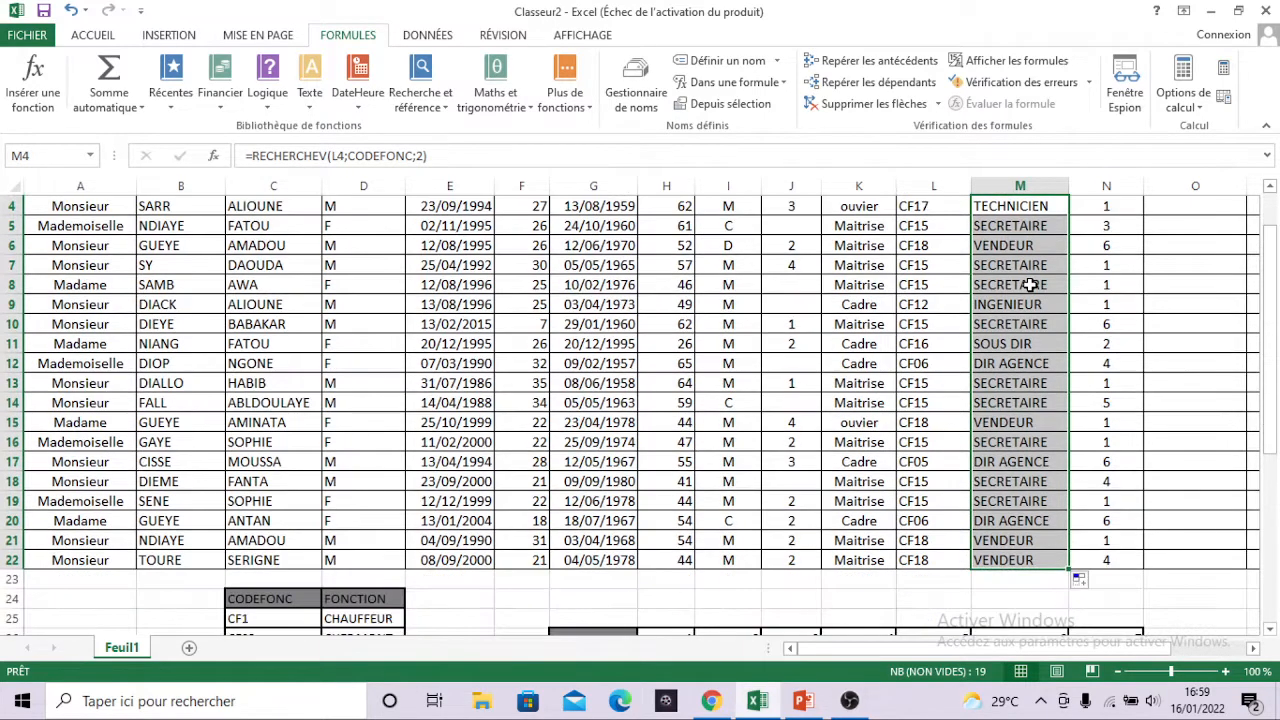
scroll(1030, 284, "down", 1)
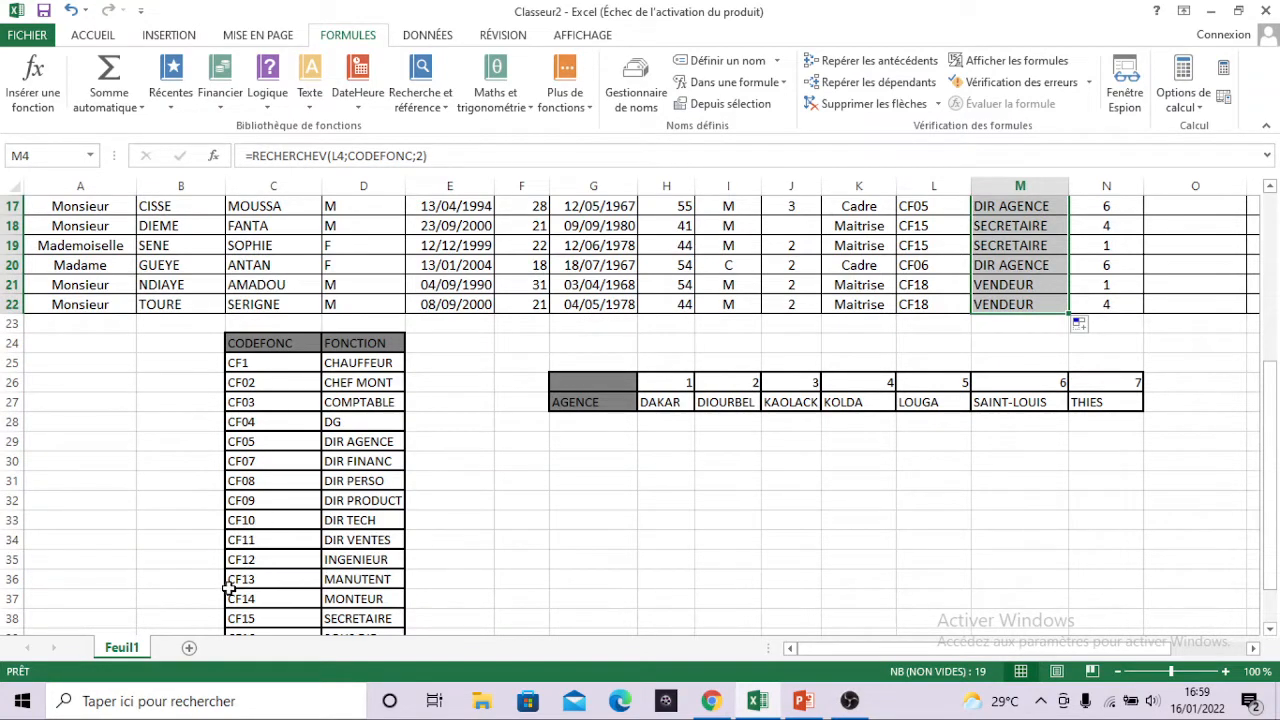
left_click_drag(232, 618, 362, 621)
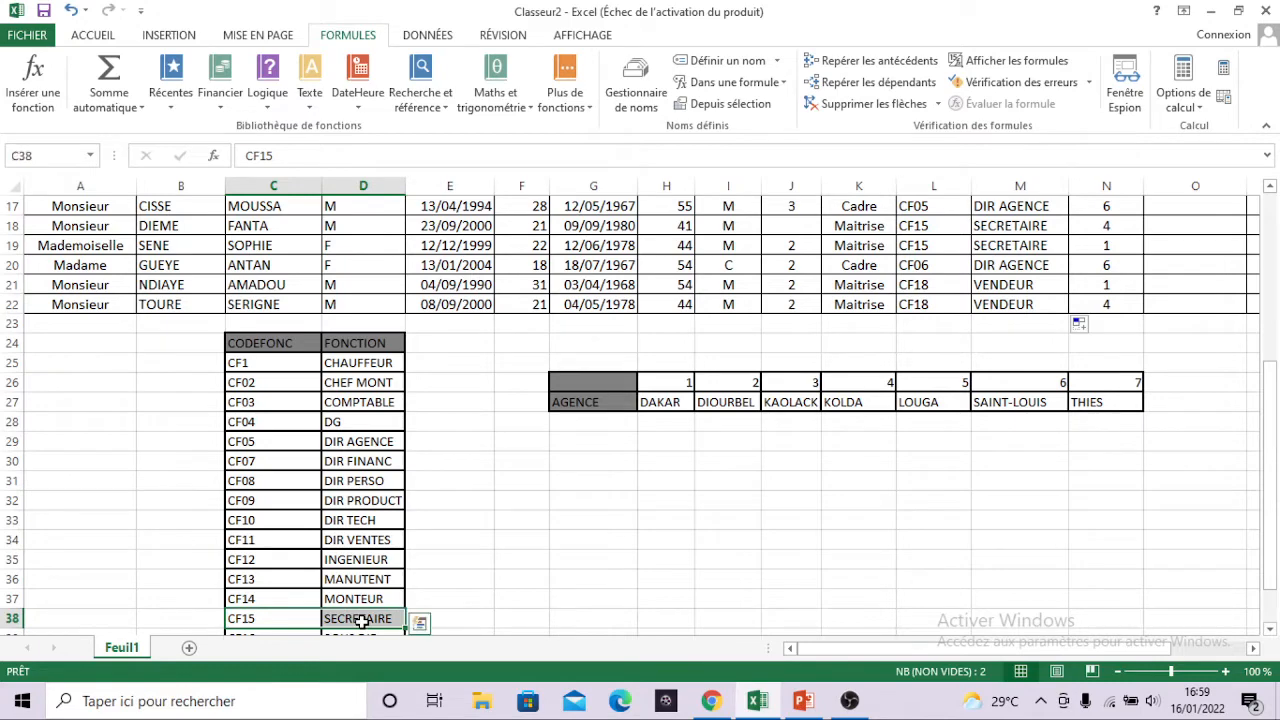
Enter =RECHERCHEH(N4;CodeAg;2) in cell O4 to look up the first employee's agency from the Codag code.
scroll(482, 577, "up", 4)
scroll(482, 577, "up", 2)
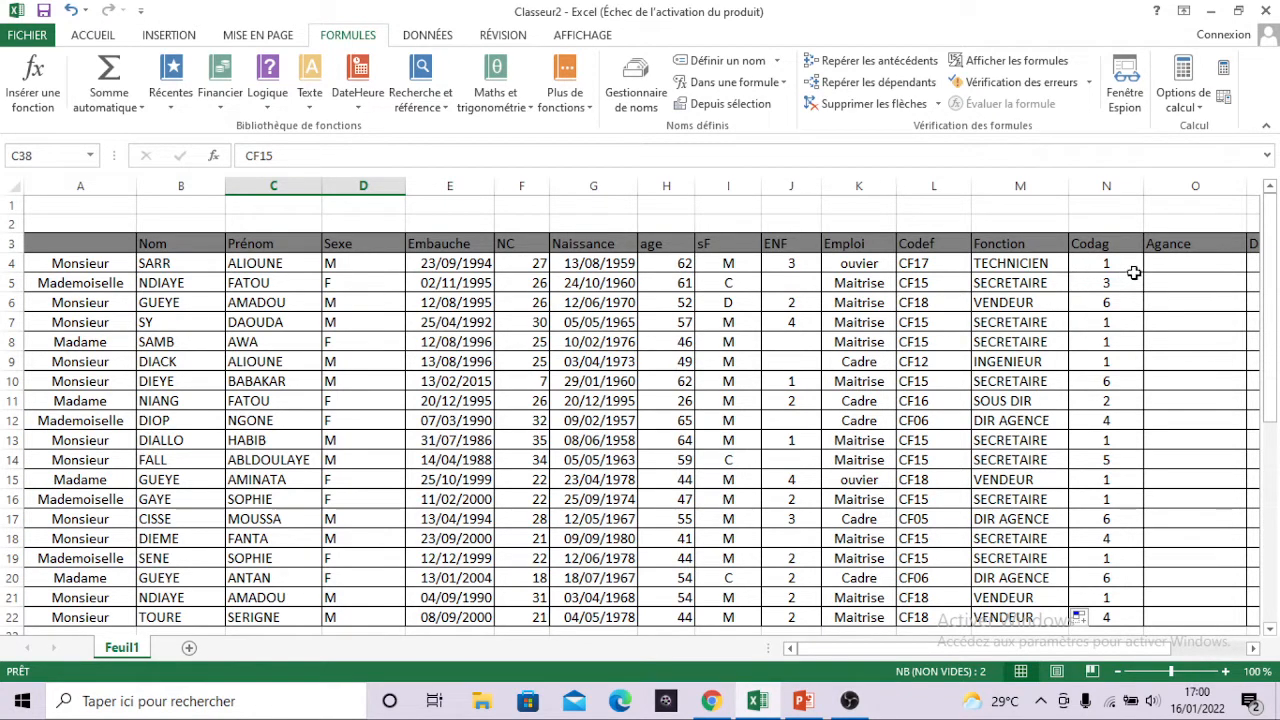
left_click(1172, 267)
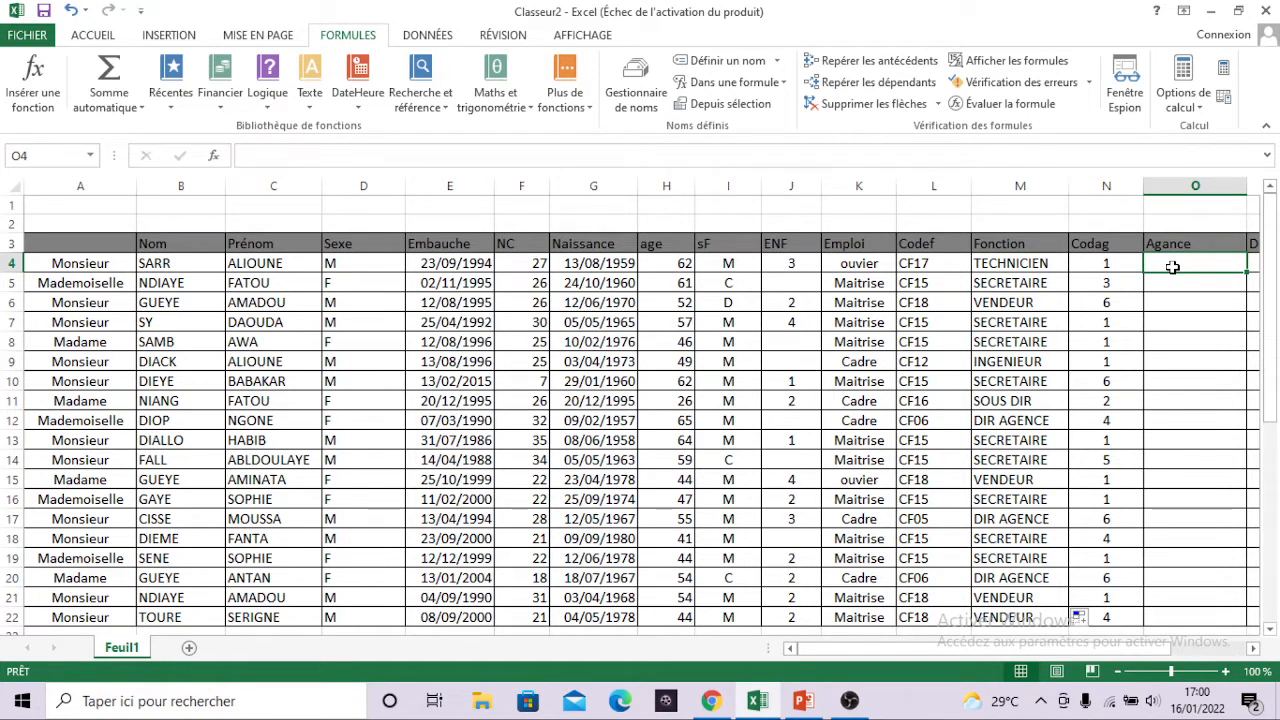
type("=")
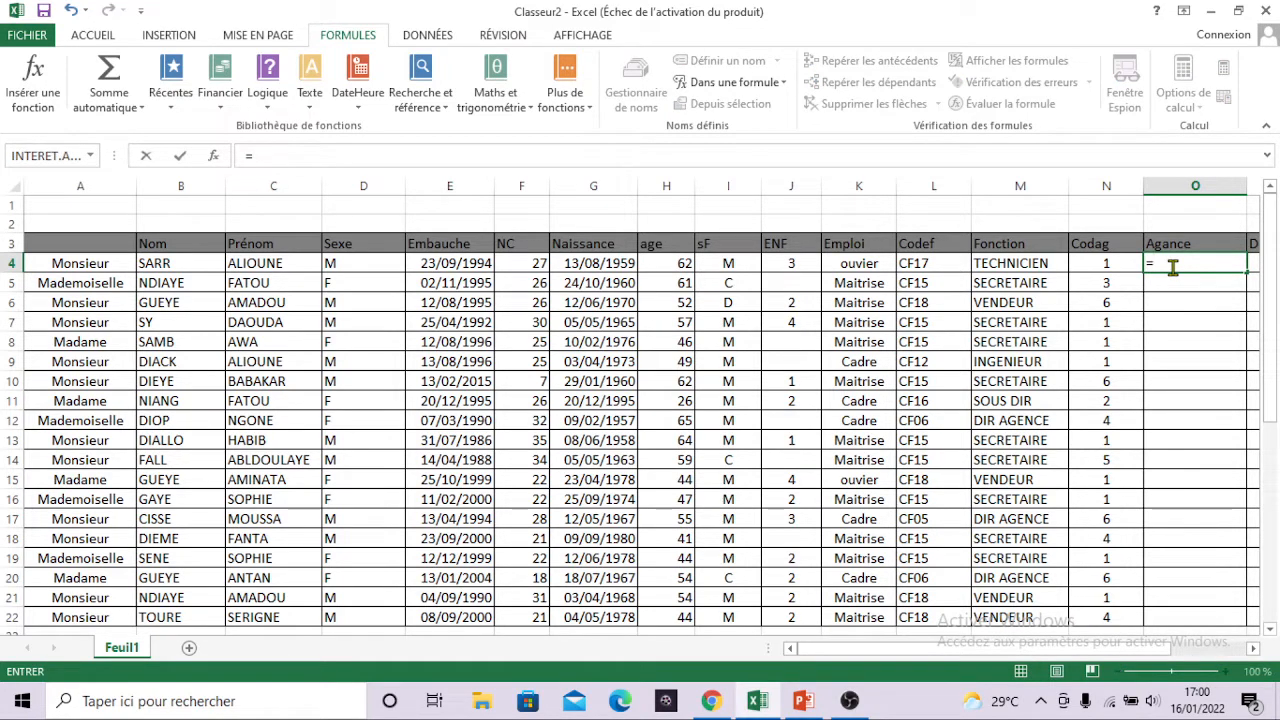
type("reche")
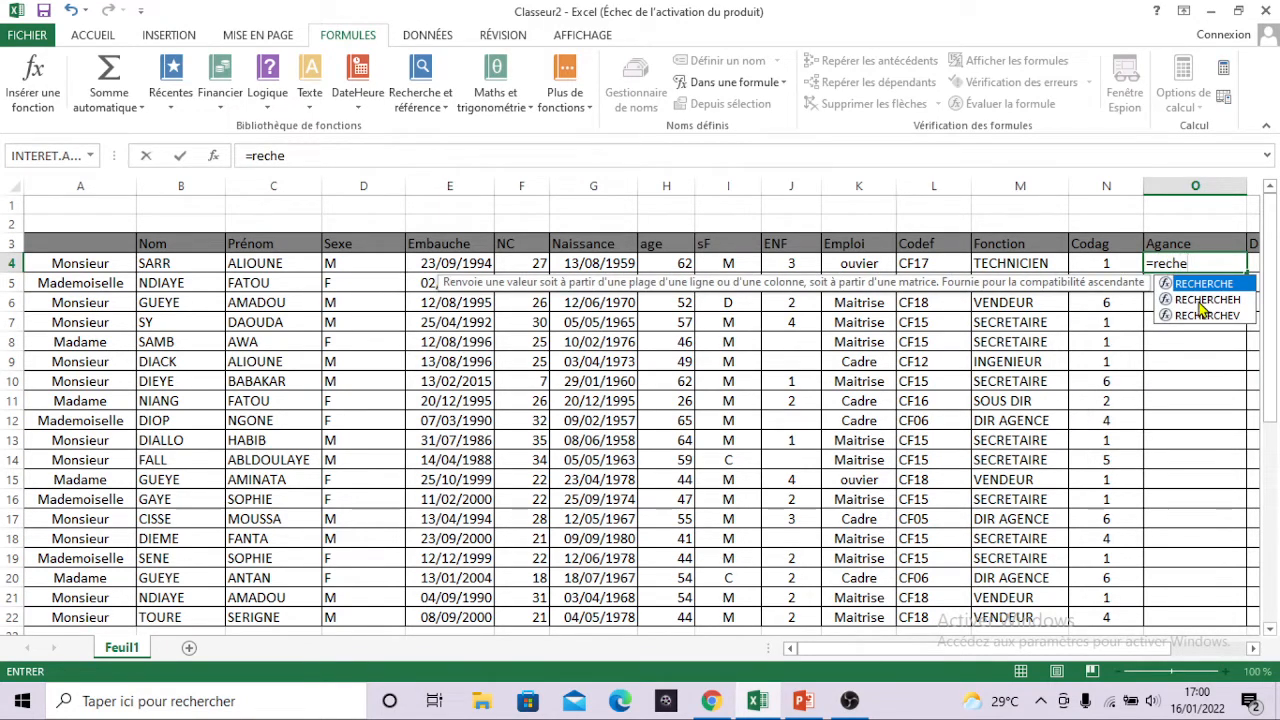
double_click(1201, 302)
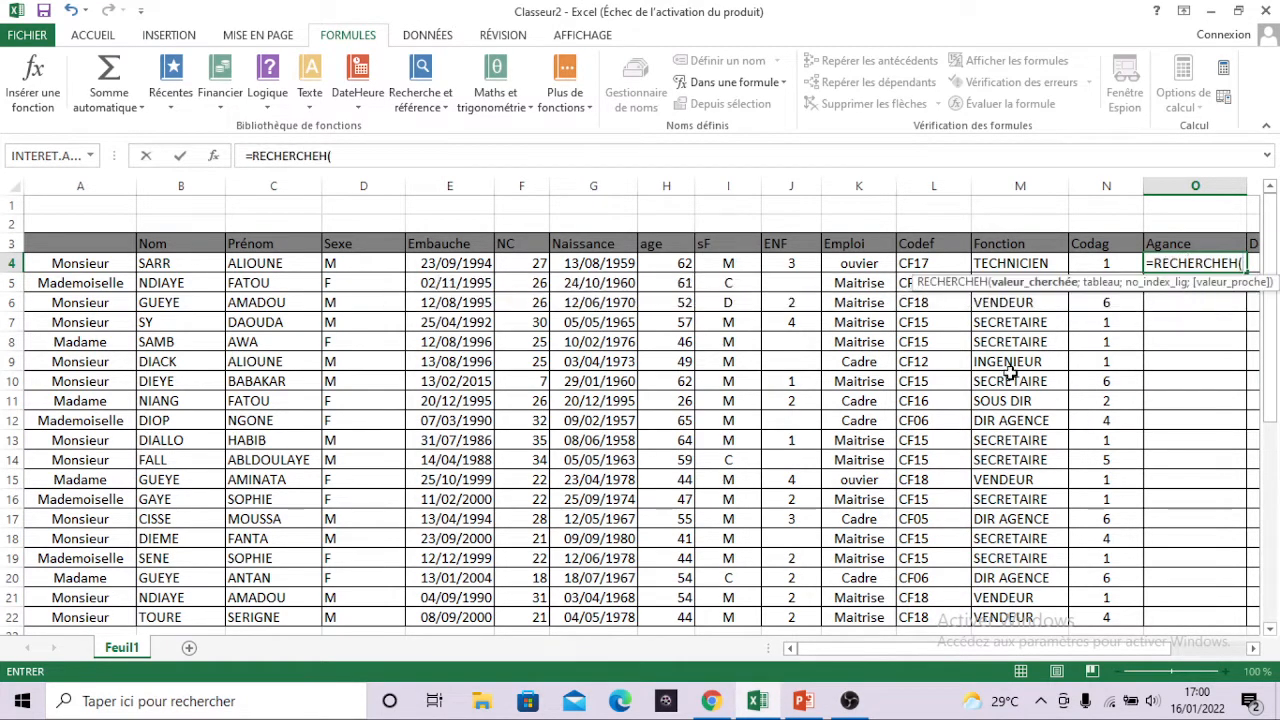
scroll(1010, 368, "down", 3)
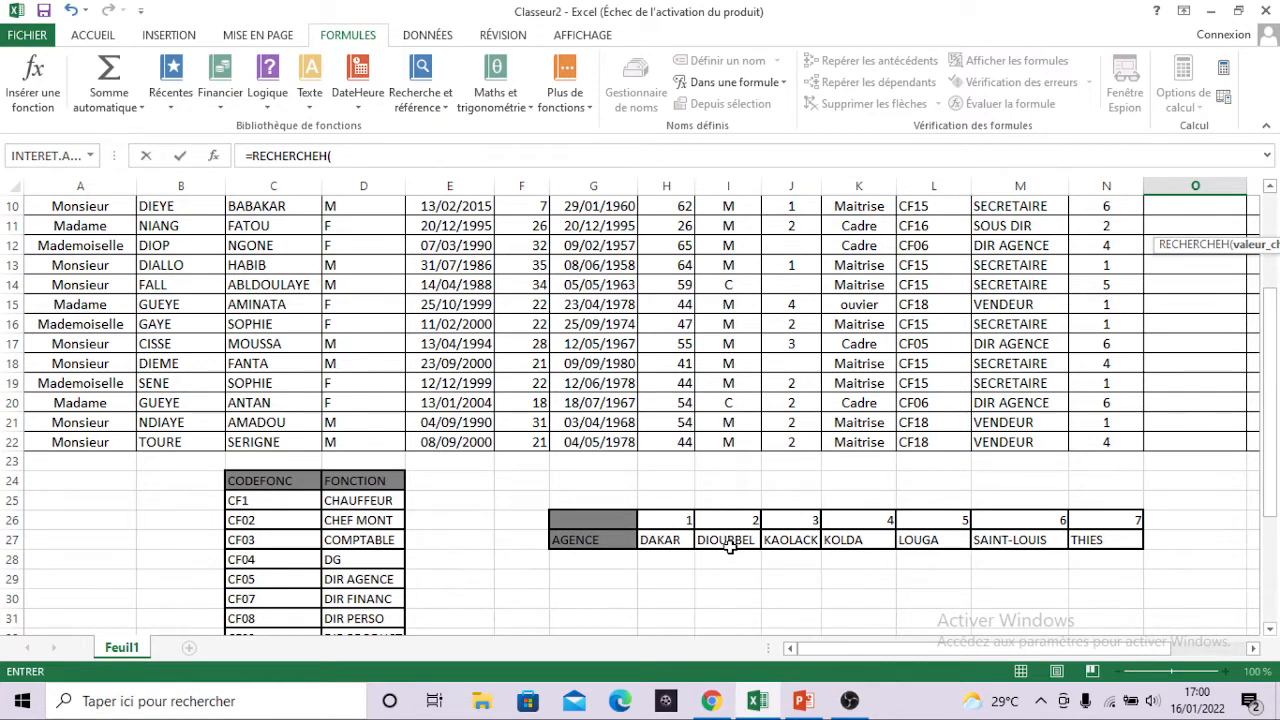
scroll(728, 545, "up", 3)
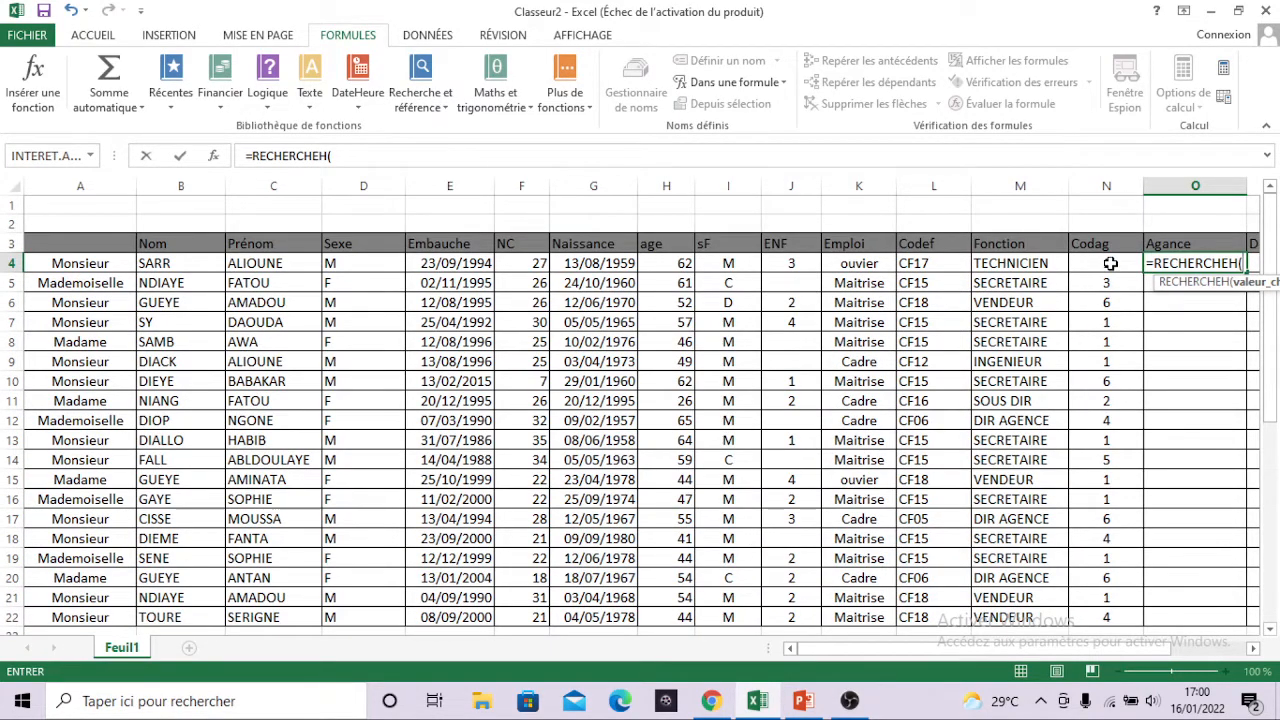
left_click(1110, 263)
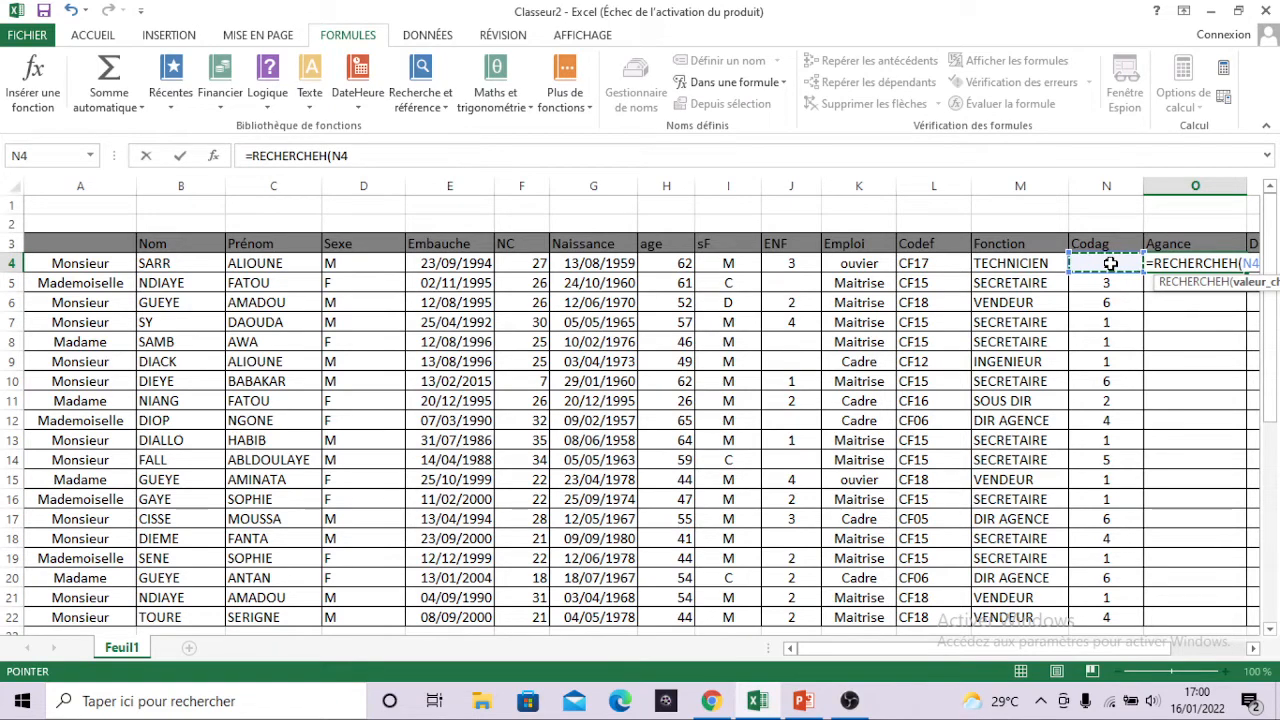
type(";")
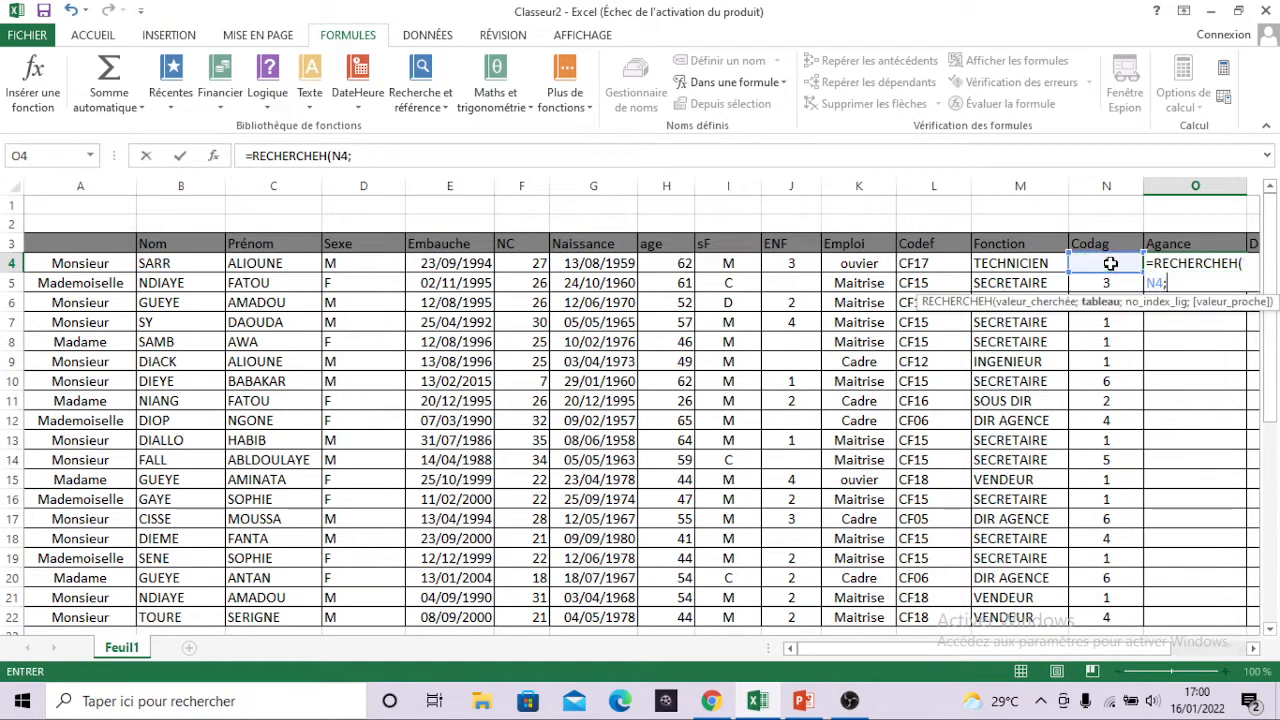
scroll(820, 422, "down", 2)
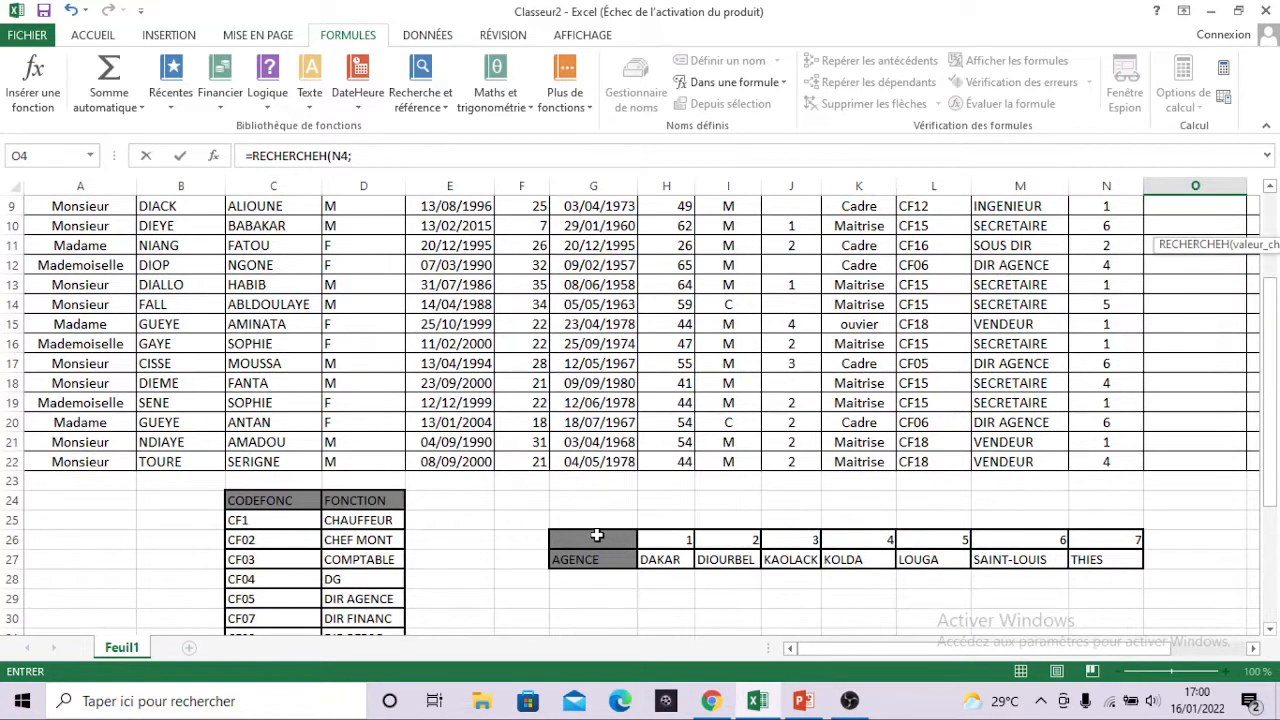
left_click_drag(595, 537, 1113, 553)
scroll(1094, 329, "up", 3)
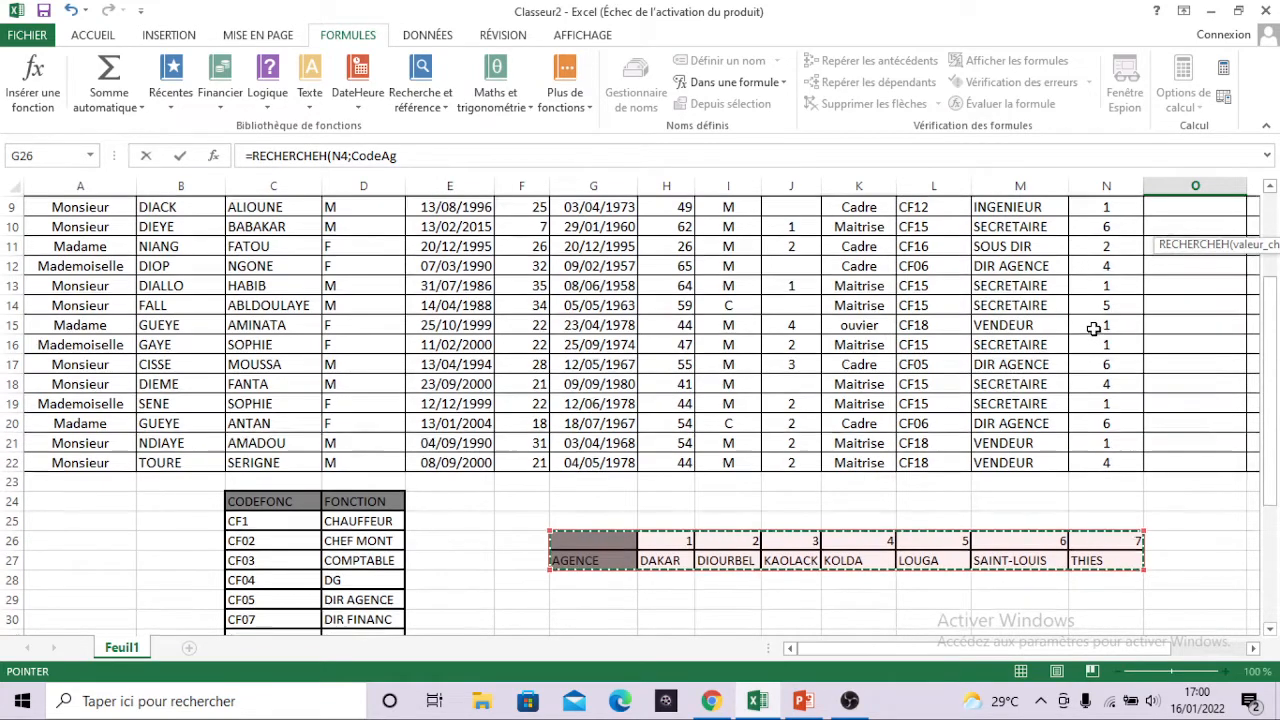
type(";")
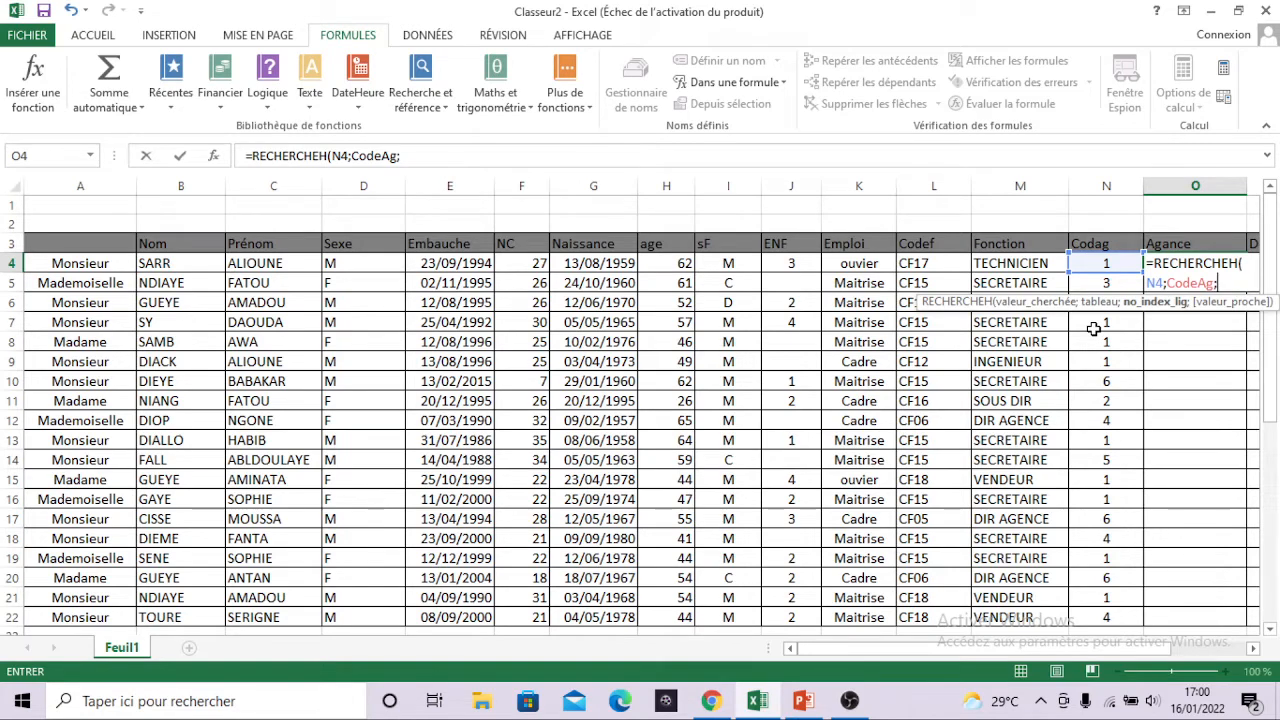
type("2)")
key("Return")
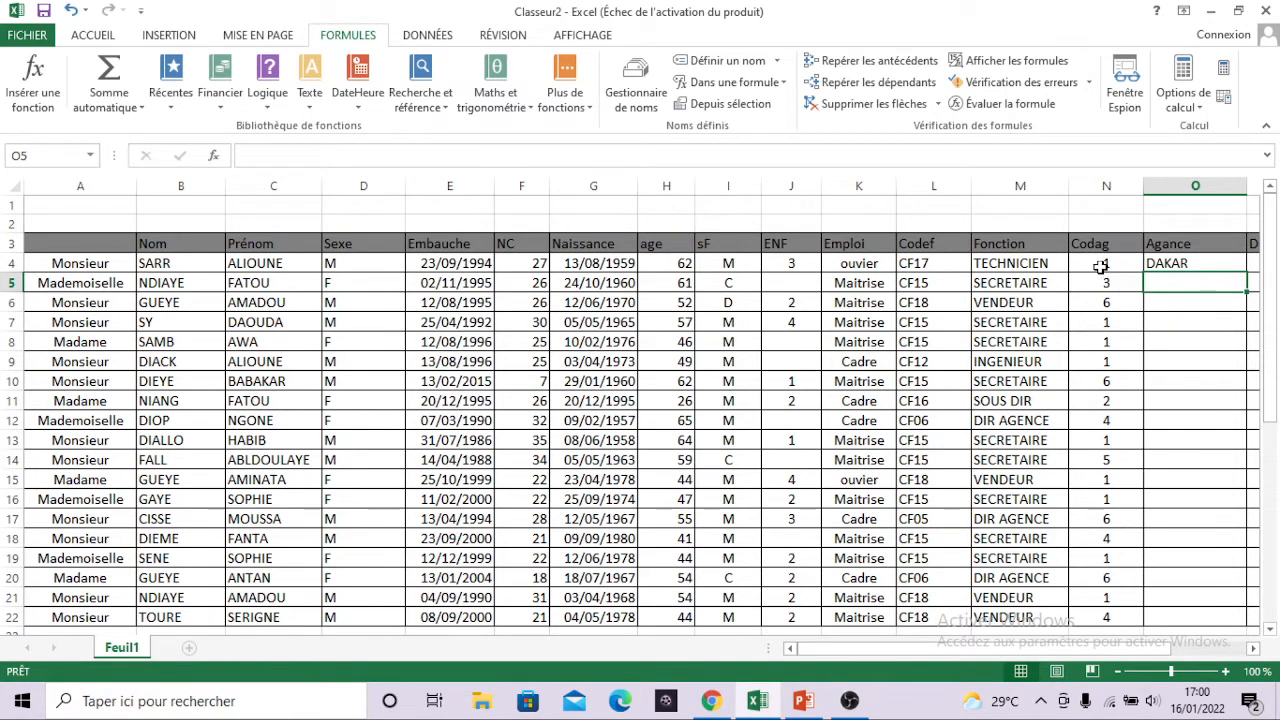
Copy the agency lookup formula from O4 down the Agance column through O22.
left_click(1175, 264)
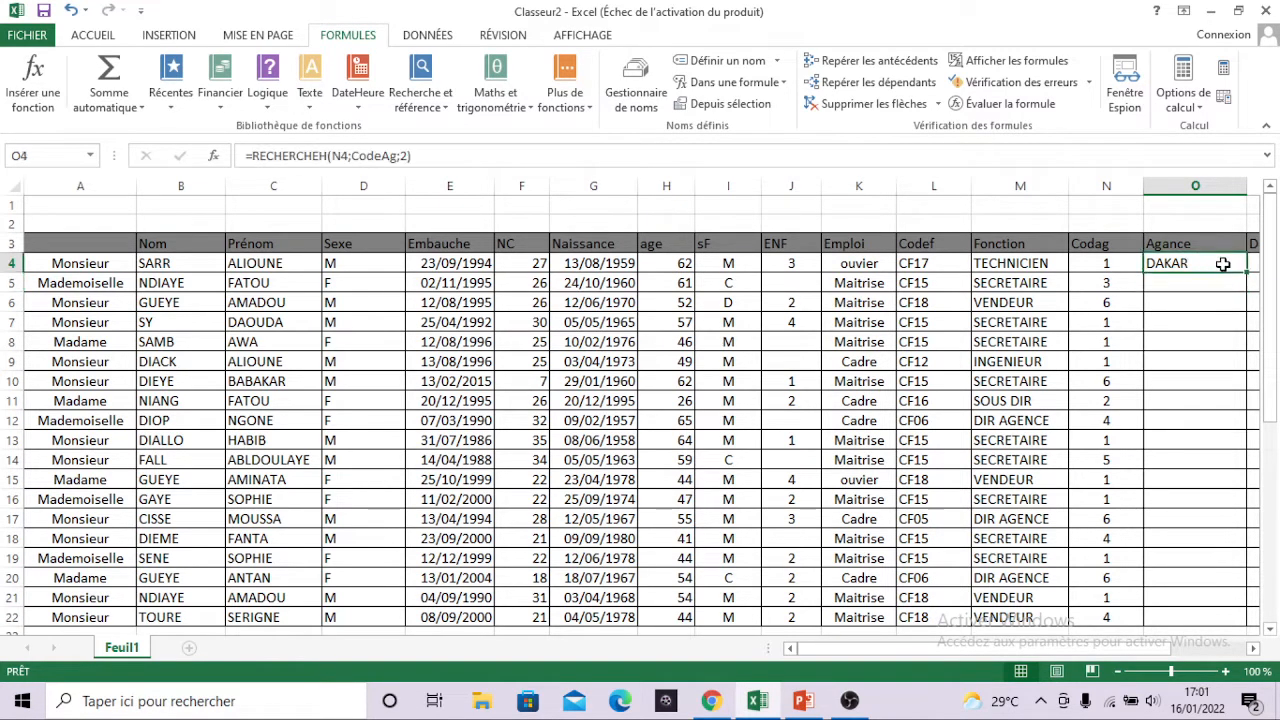
left_click_drag(1244, 272, 1215, 553)
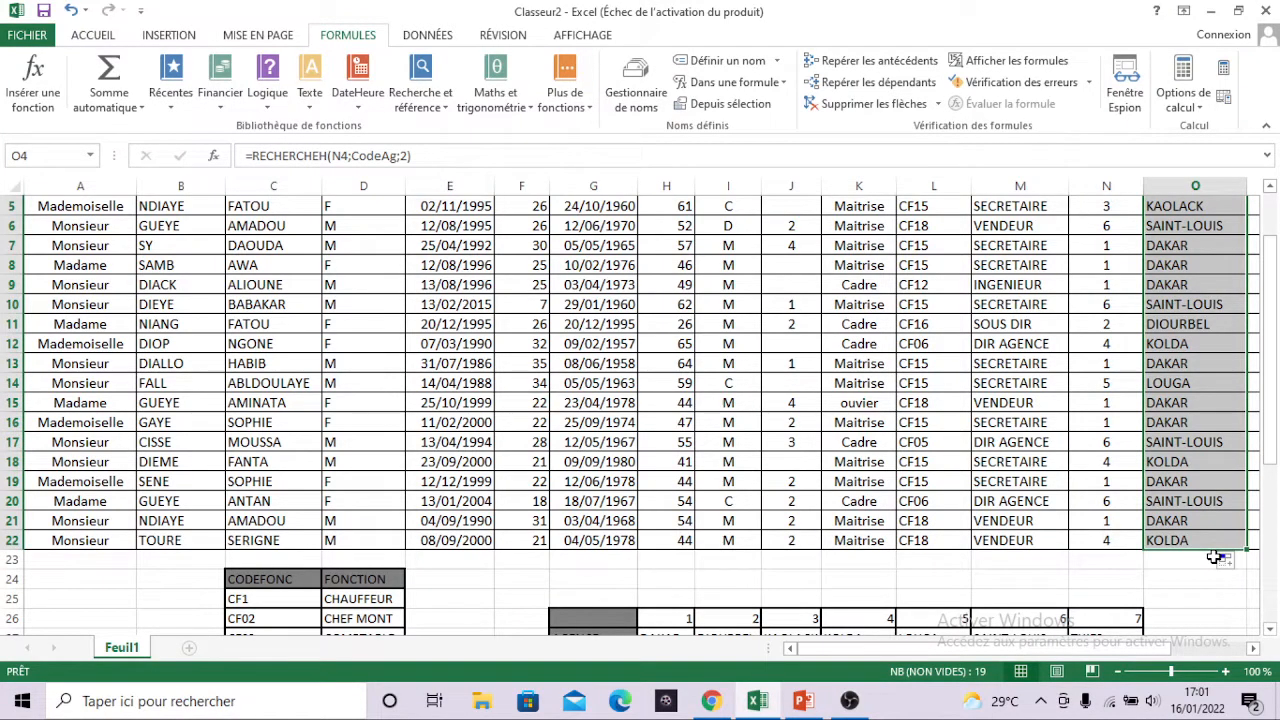
scroll(1215, 557, "up", 2)
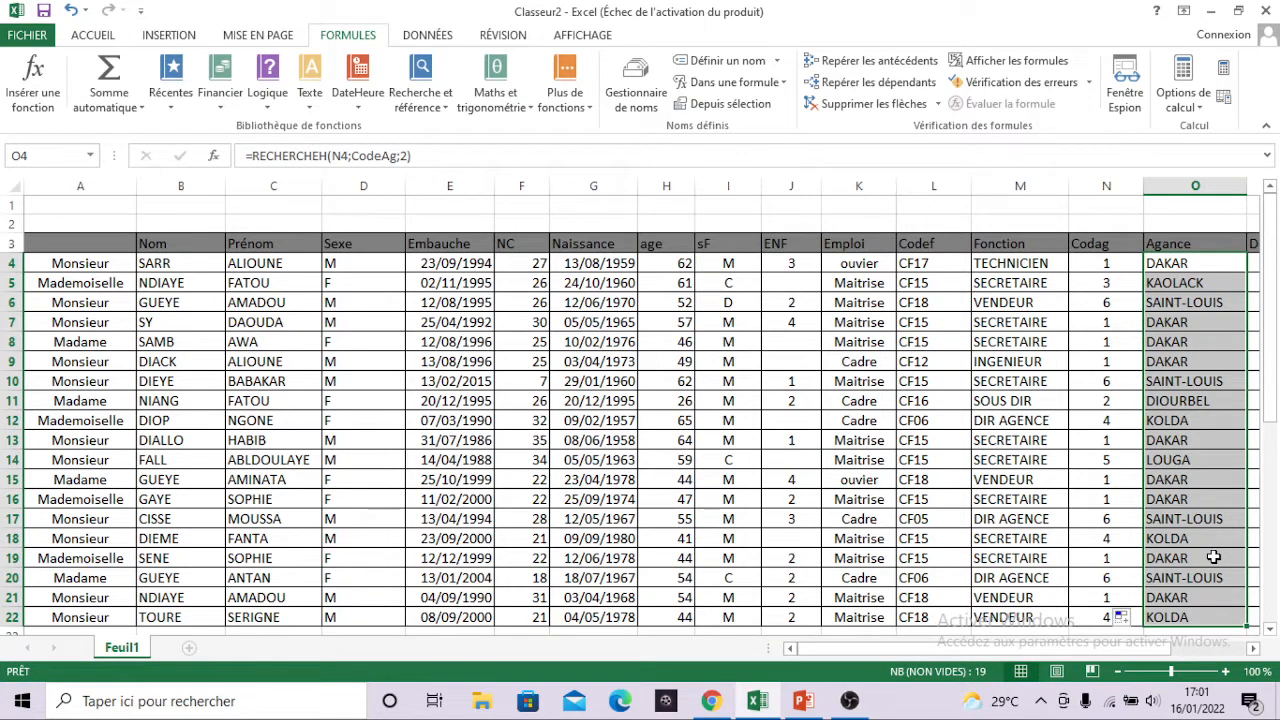
left_click(1213, 558)
Compare the agency returned in row 6 with the code 6 entry in the agency table.
left_click(1101, 301)
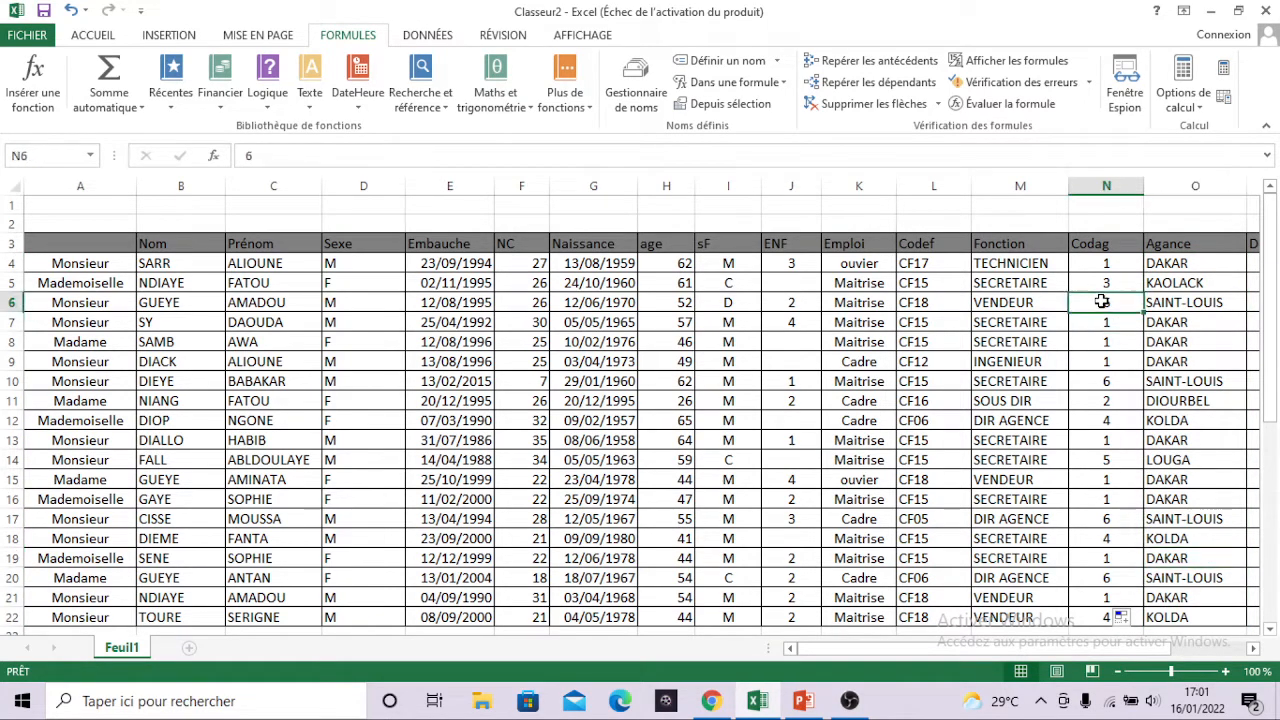
left_click_drag(1101, 301, 1187, 301)
left_click(1187, 301)
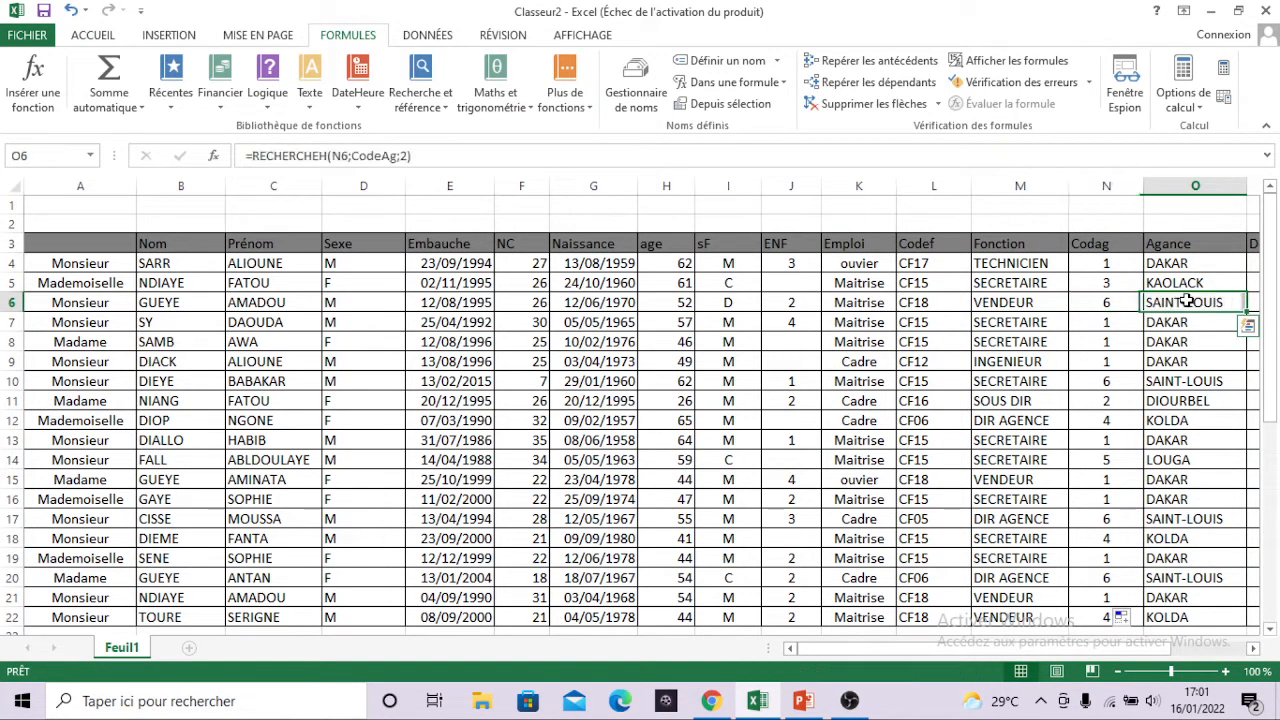
scroll(1187, 301, "down", 4)
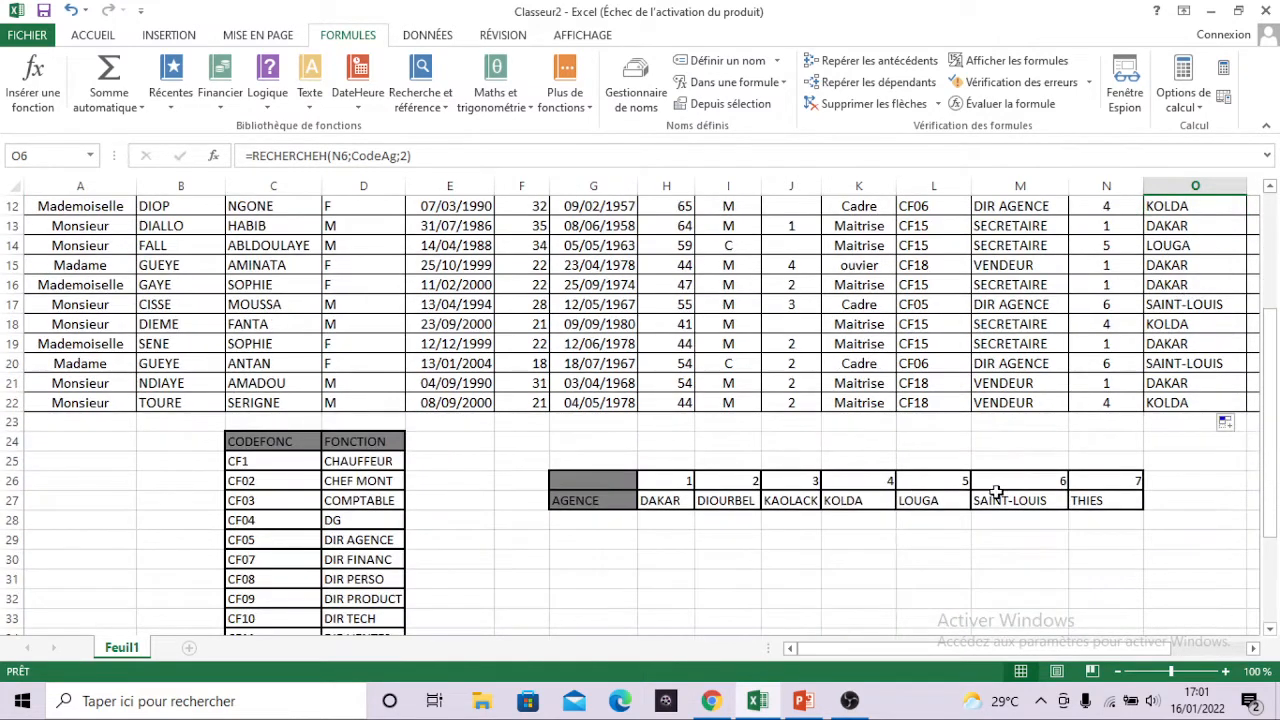
left_click_drag(1007, 479, 1008, 497)
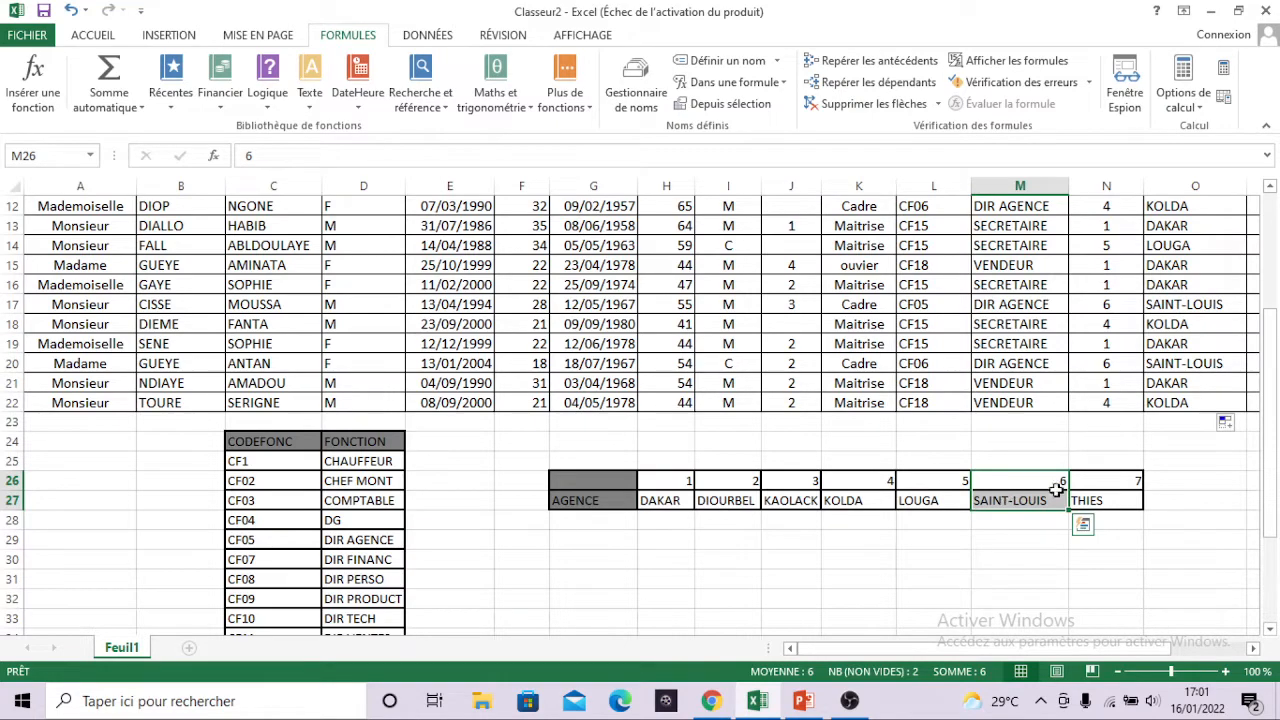
Select the code 7 THIES entry in the agency table and look for that code in the employees' Codag column.
left_click(1104, 486)
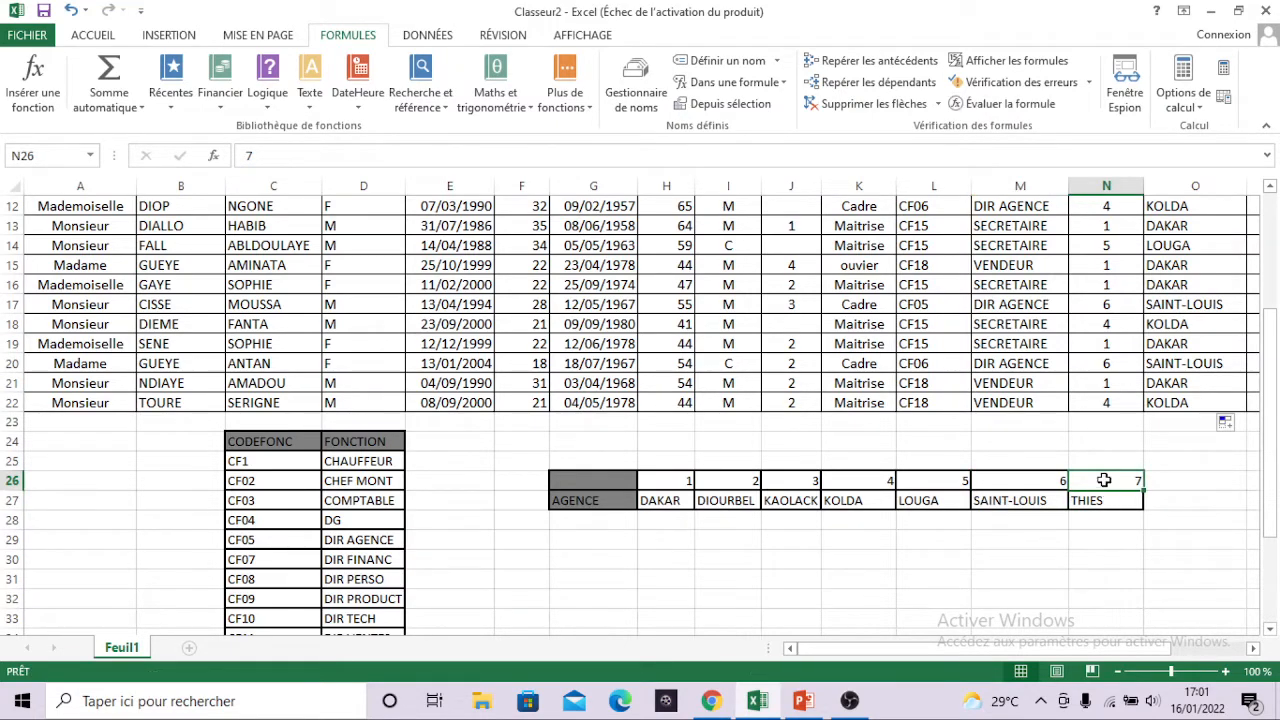
left_click_drag(1103, 486, 1104, 502)
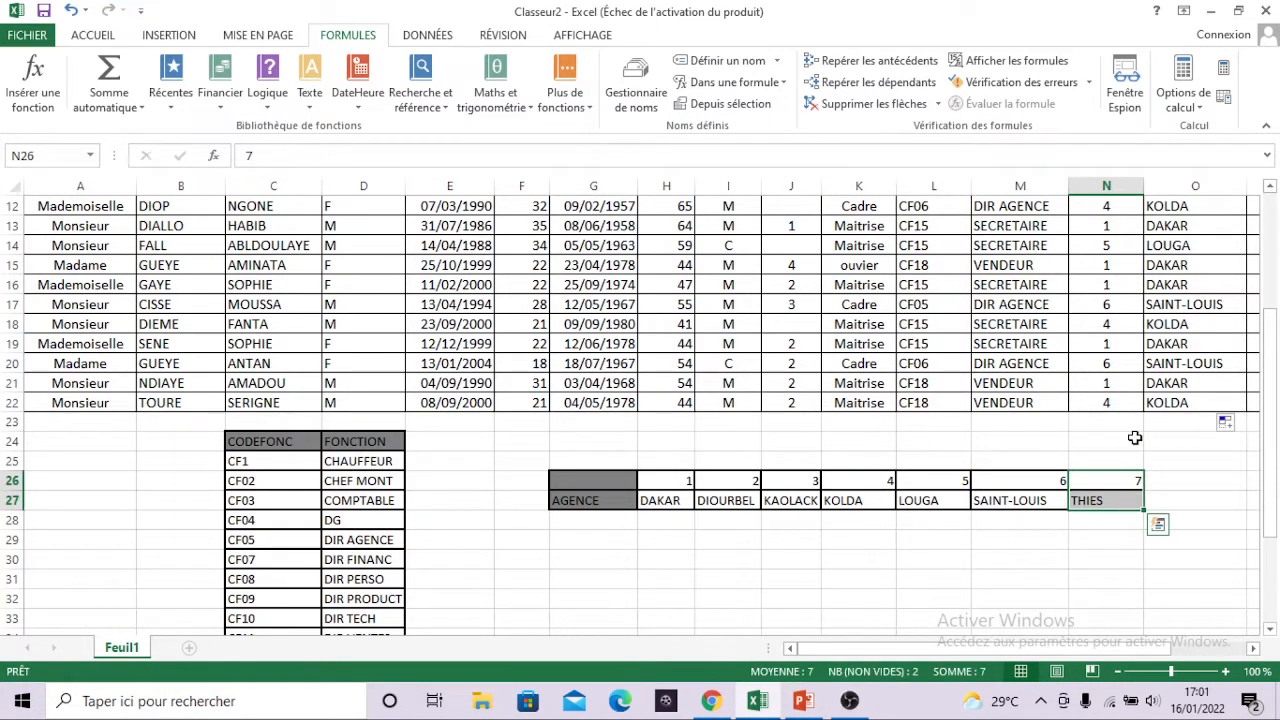
scroll(1137, 418, "up", 2)
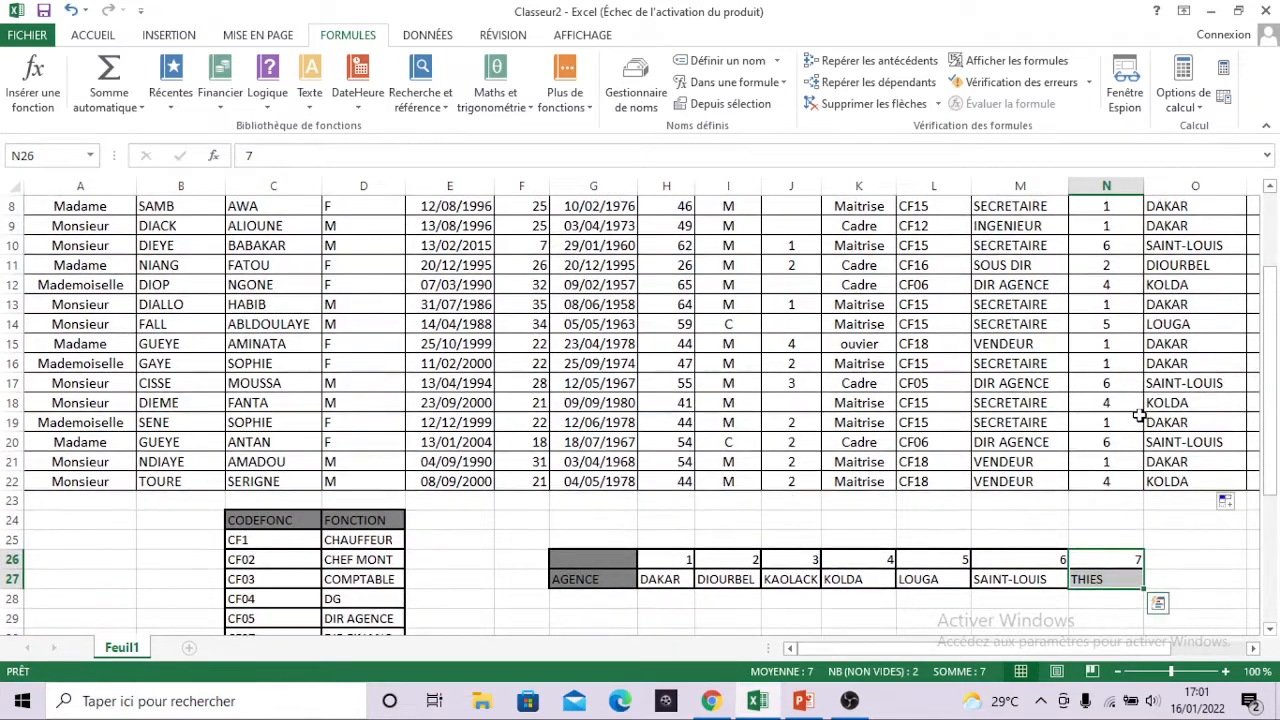
scroll(1137, 418, "up", 1)
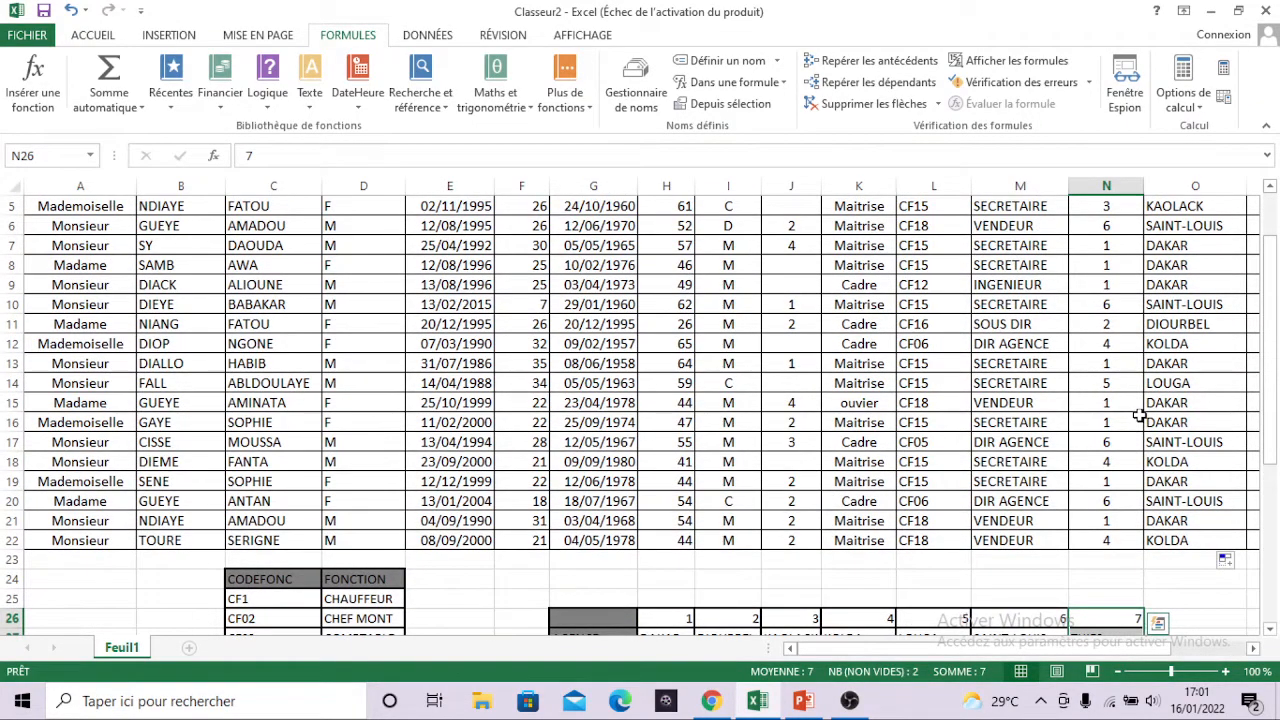
scroll(1139, 415, "up", 1)
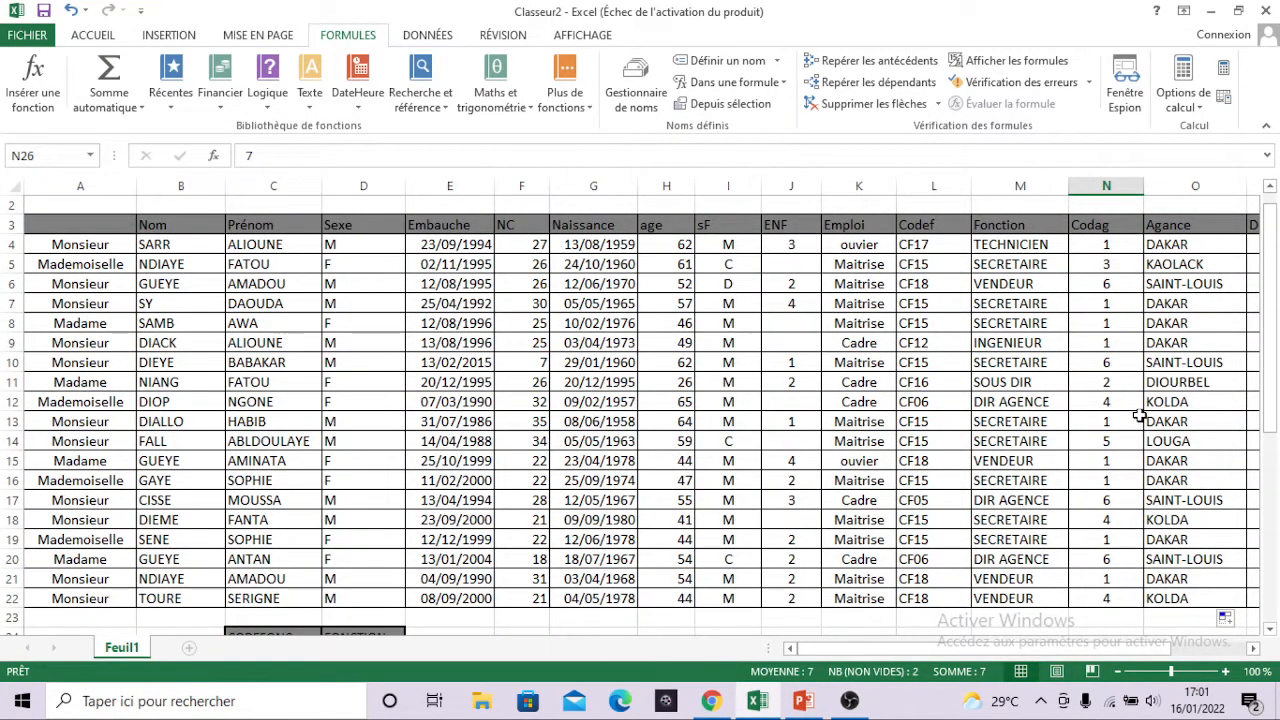
scroll(1139, 415, "down", 2)
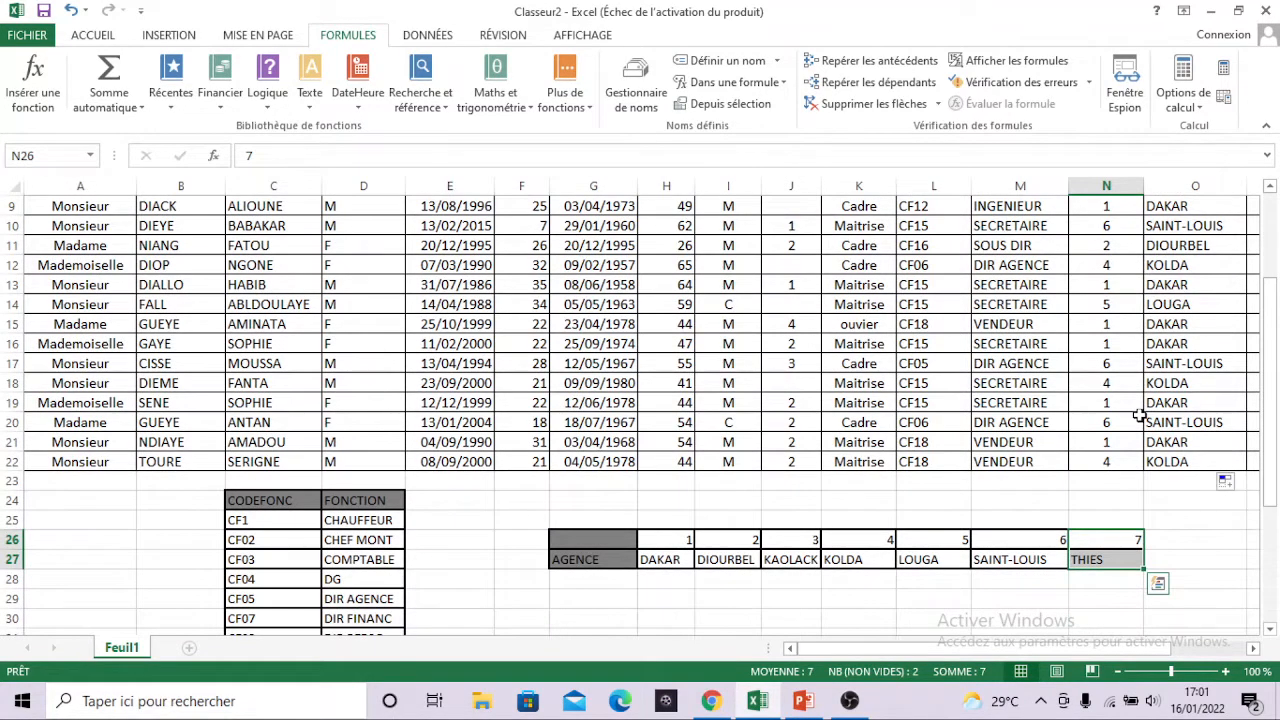
scroll(1139, 415, "up", 1)
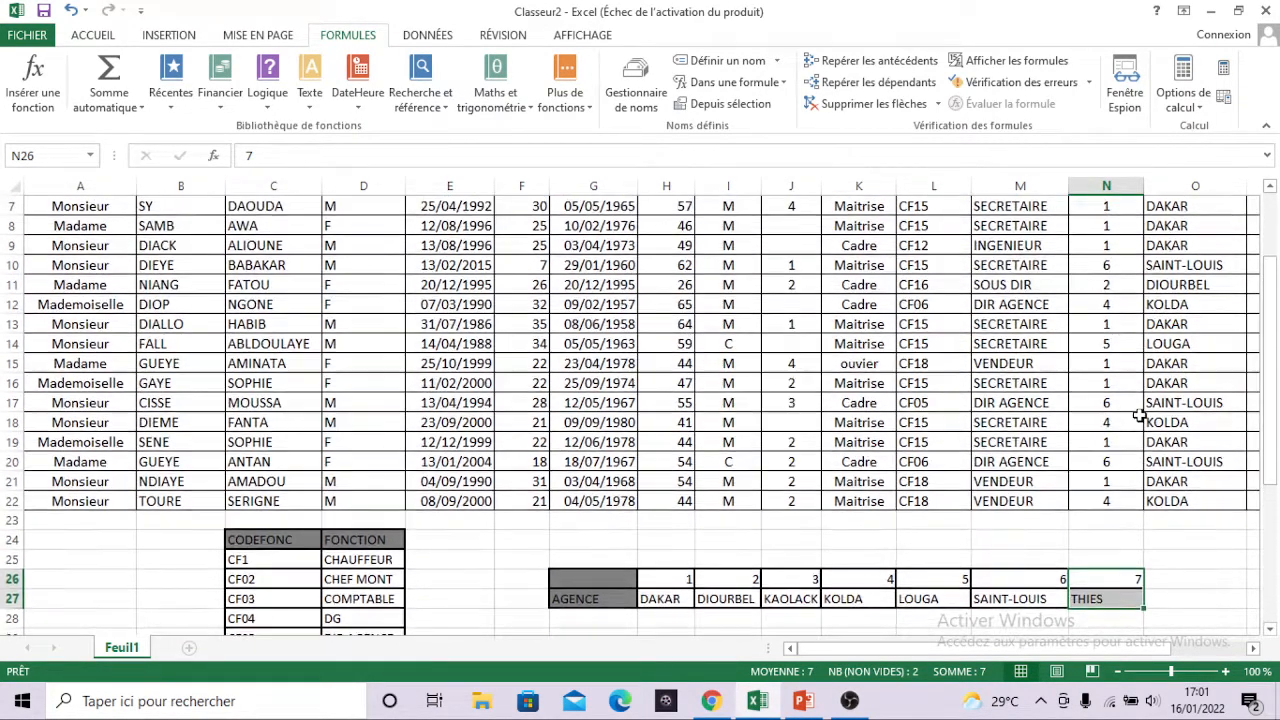
scroll(1139, 415, "down", 1)
scroll(1139, 415, "up", 2)
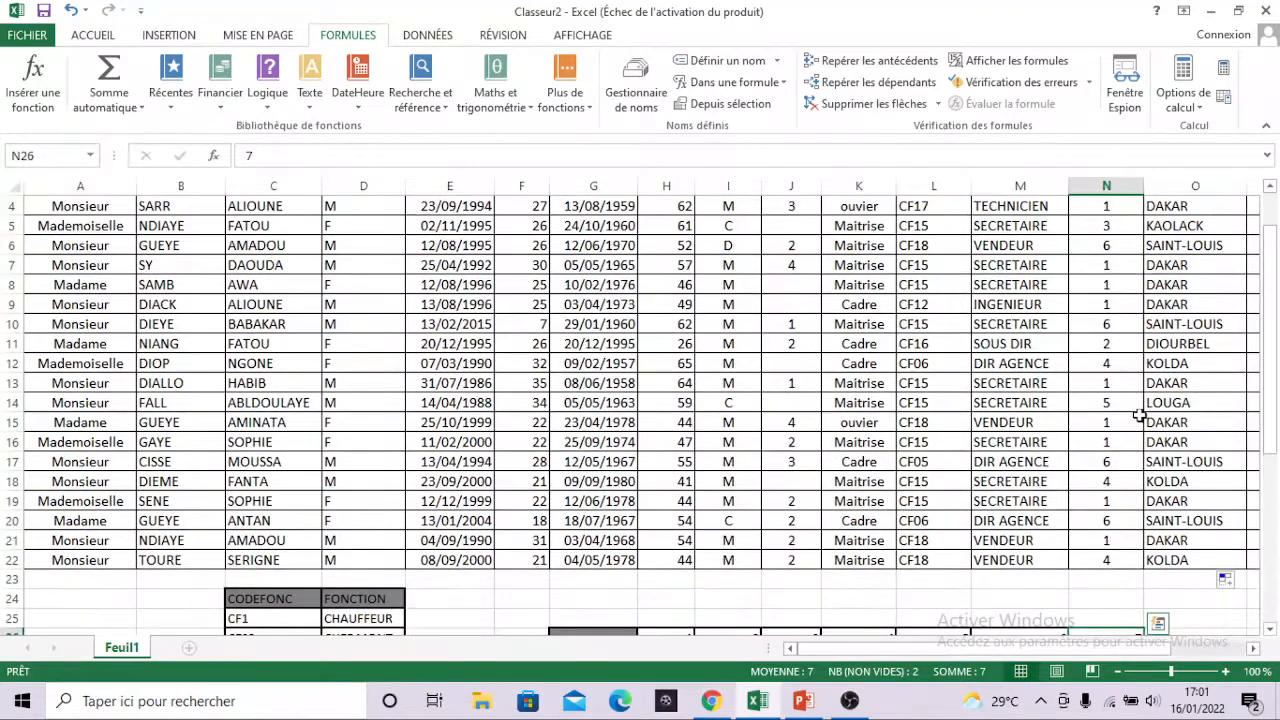
scroll(1139, 415, "up", 1)
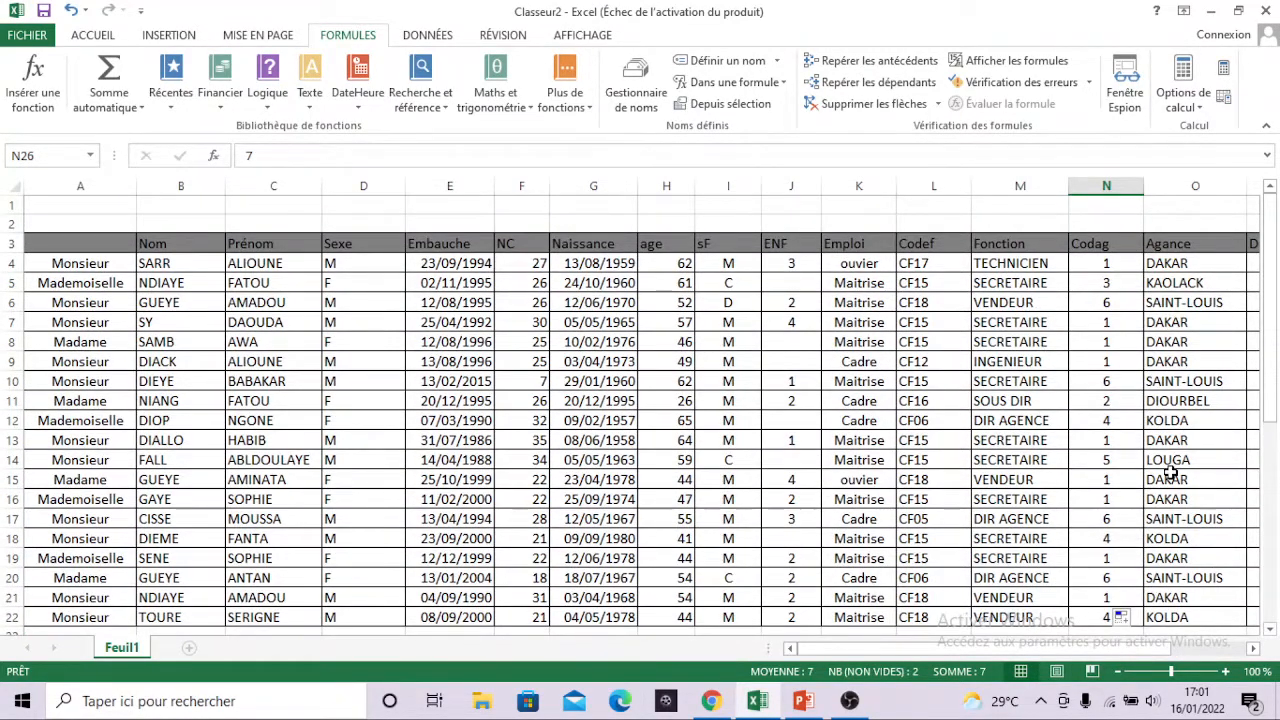
Check the DIOURBEL entry in the agency table against the Codag and Agance values in row 11.
scroll(1117, 475, "down", 3)
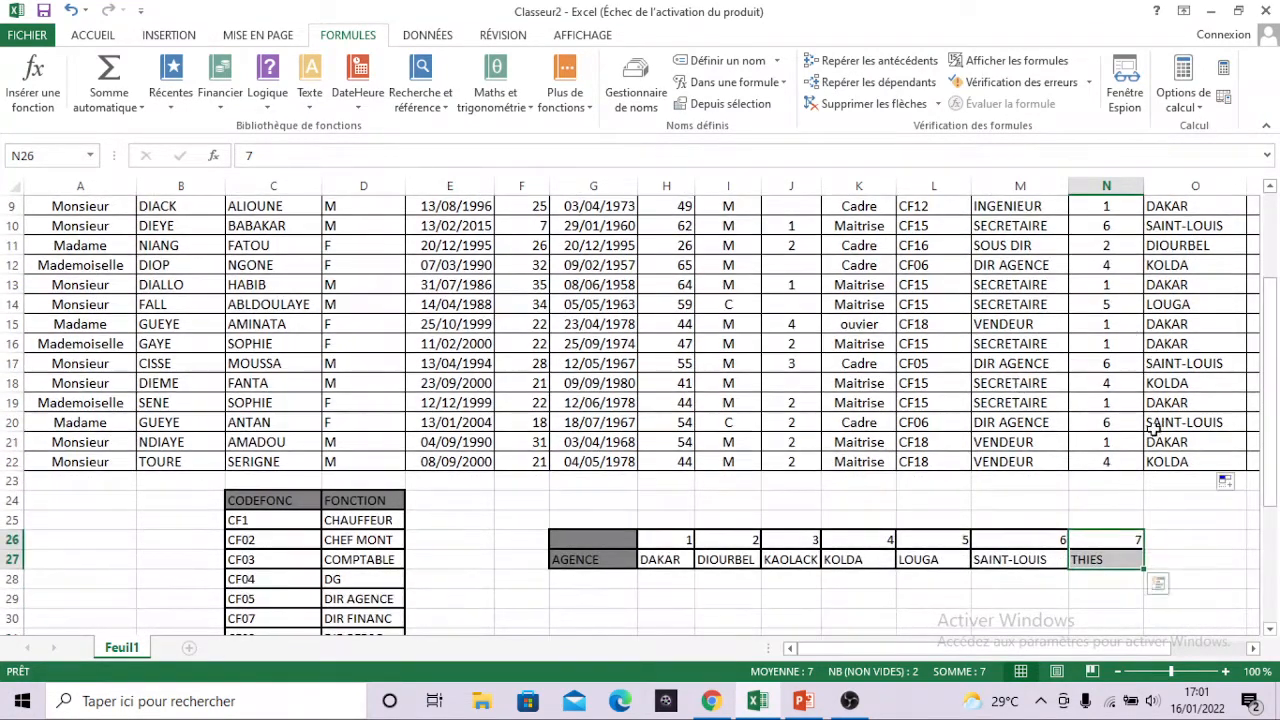
left_click(745, 555)
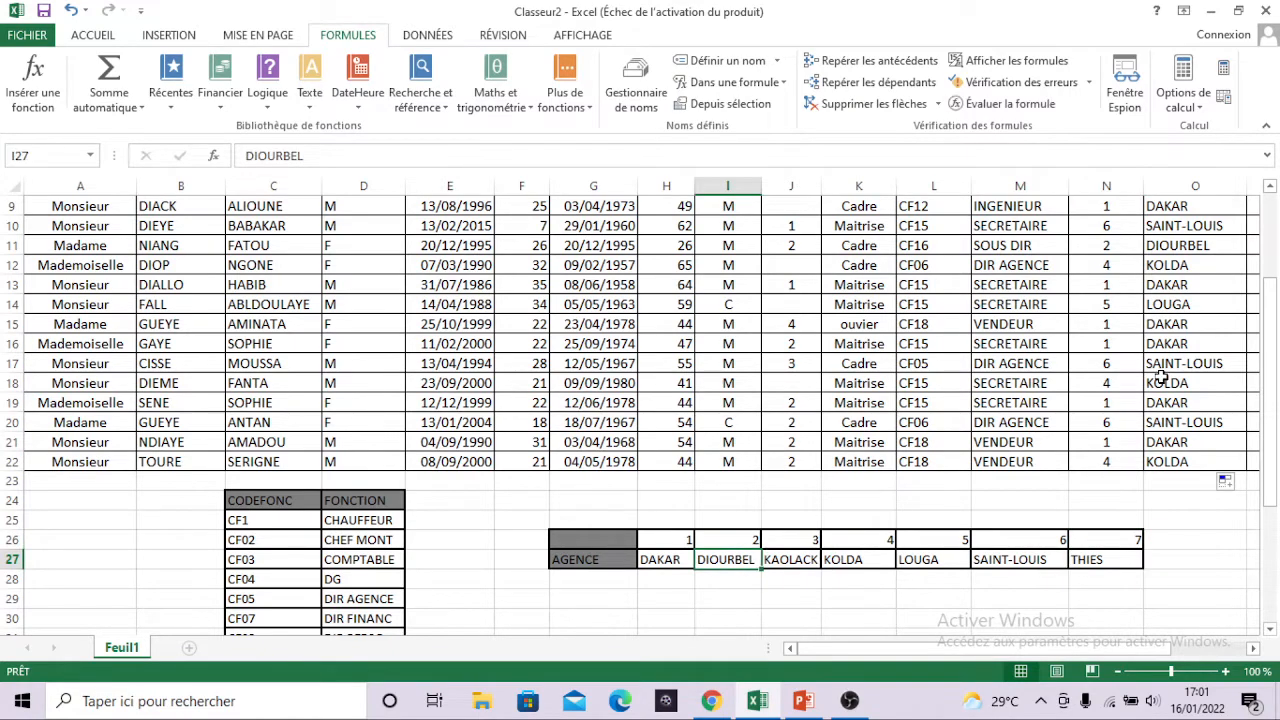
scroll(1165, 377, "up", 2)
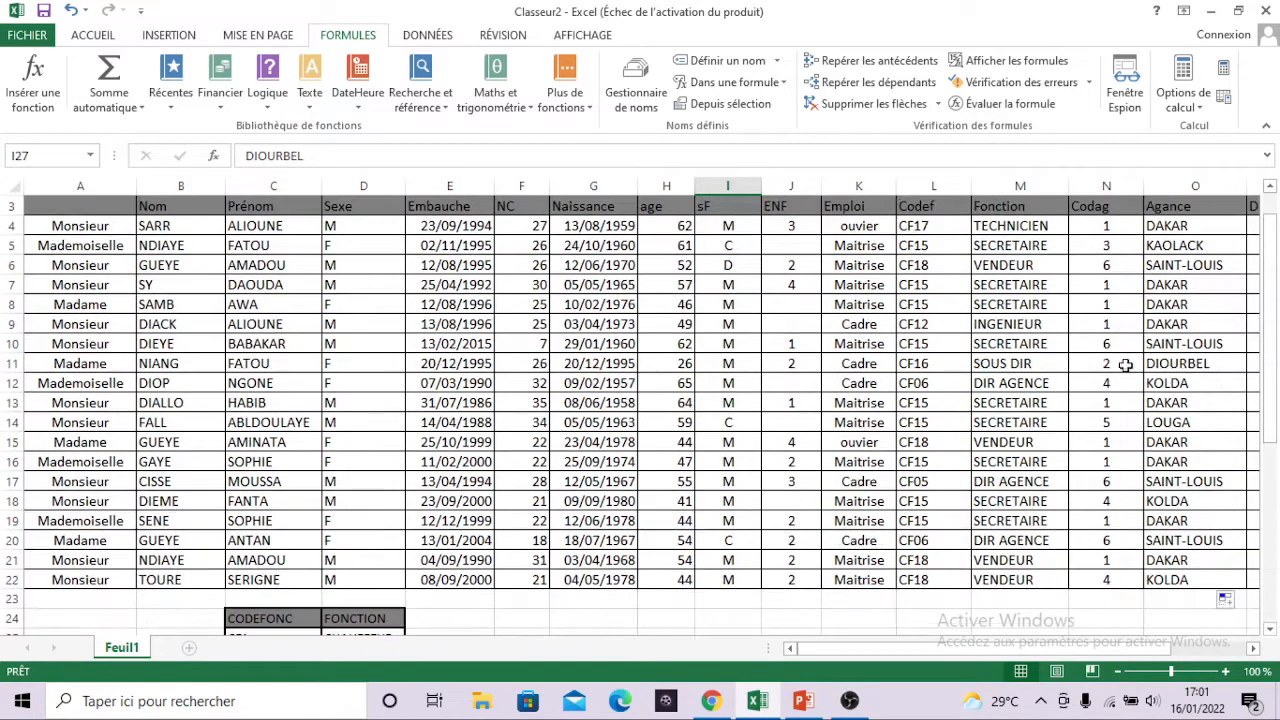
left_click_drag(1110, 364, 1178, 365)
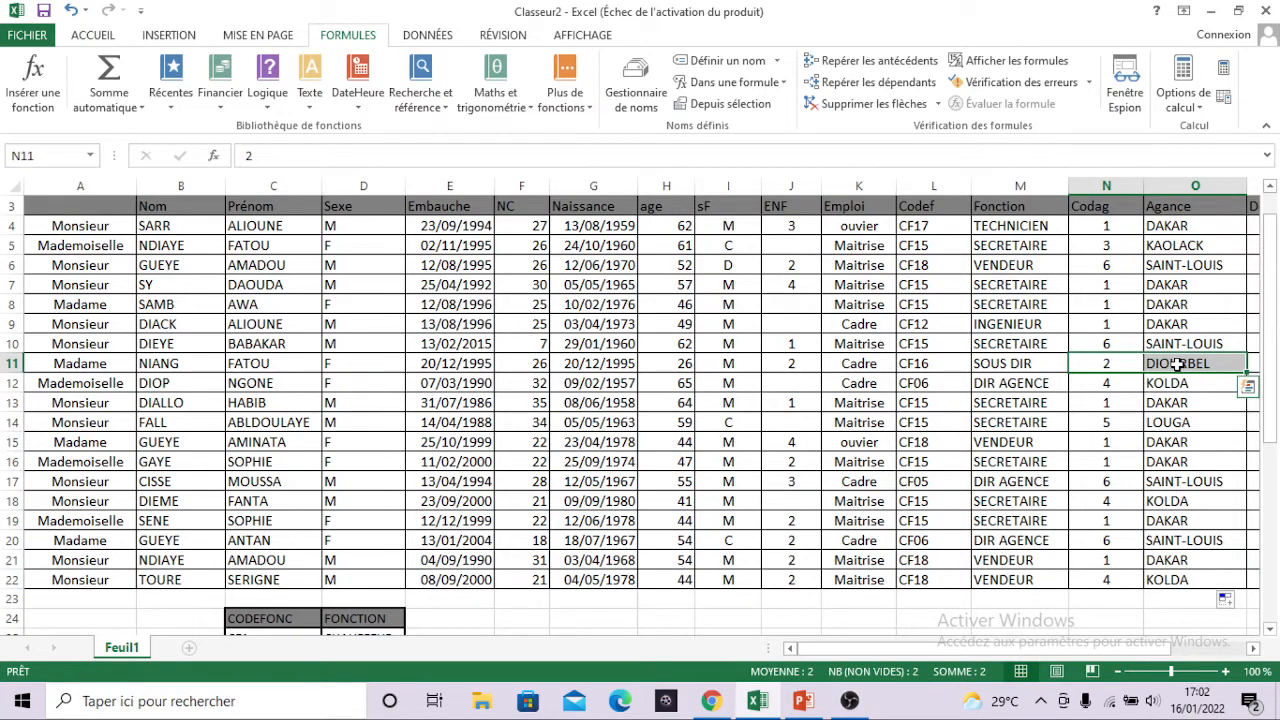
left_click(1178, 364)
scroll(1177, 364, "right", 5)
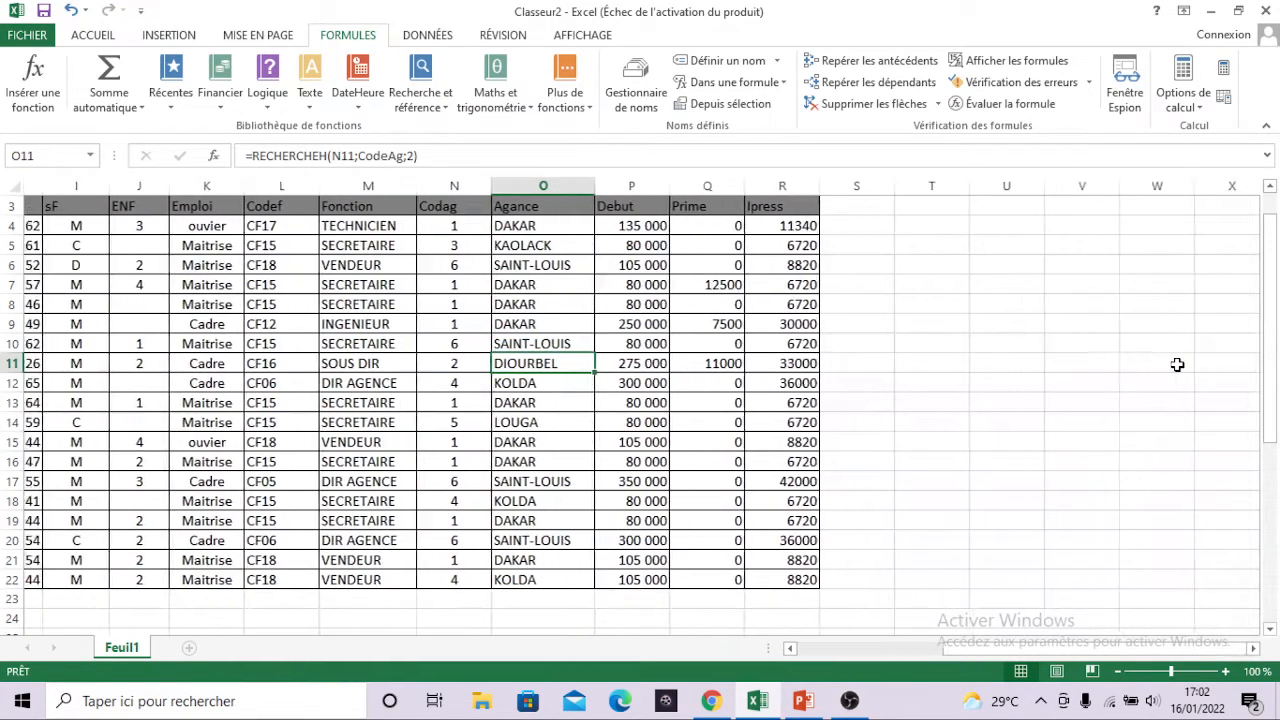
scroll(1178, 364, "left", 5)
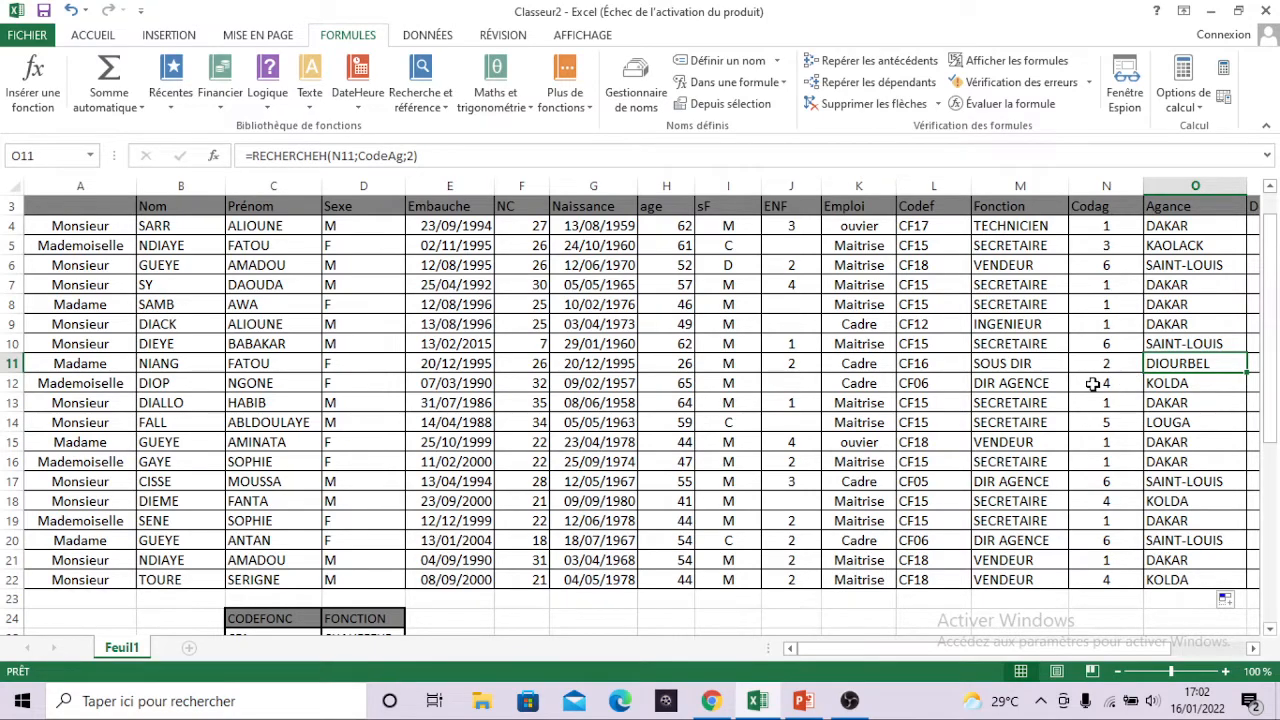
scroll(1093, 384, "down", 2)
scroll(1093, 384, "down", 1)
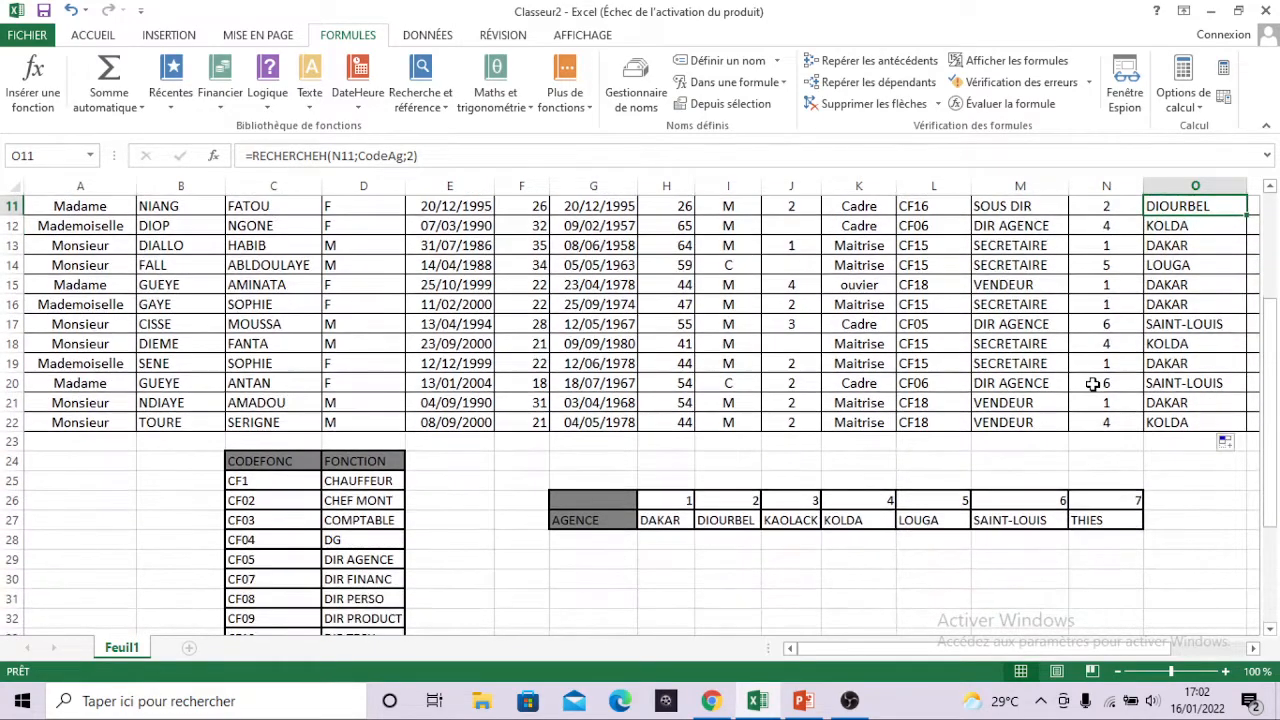
scroll(1093, 384, "down", 2)
scroll(1093, 384, "up", 5)
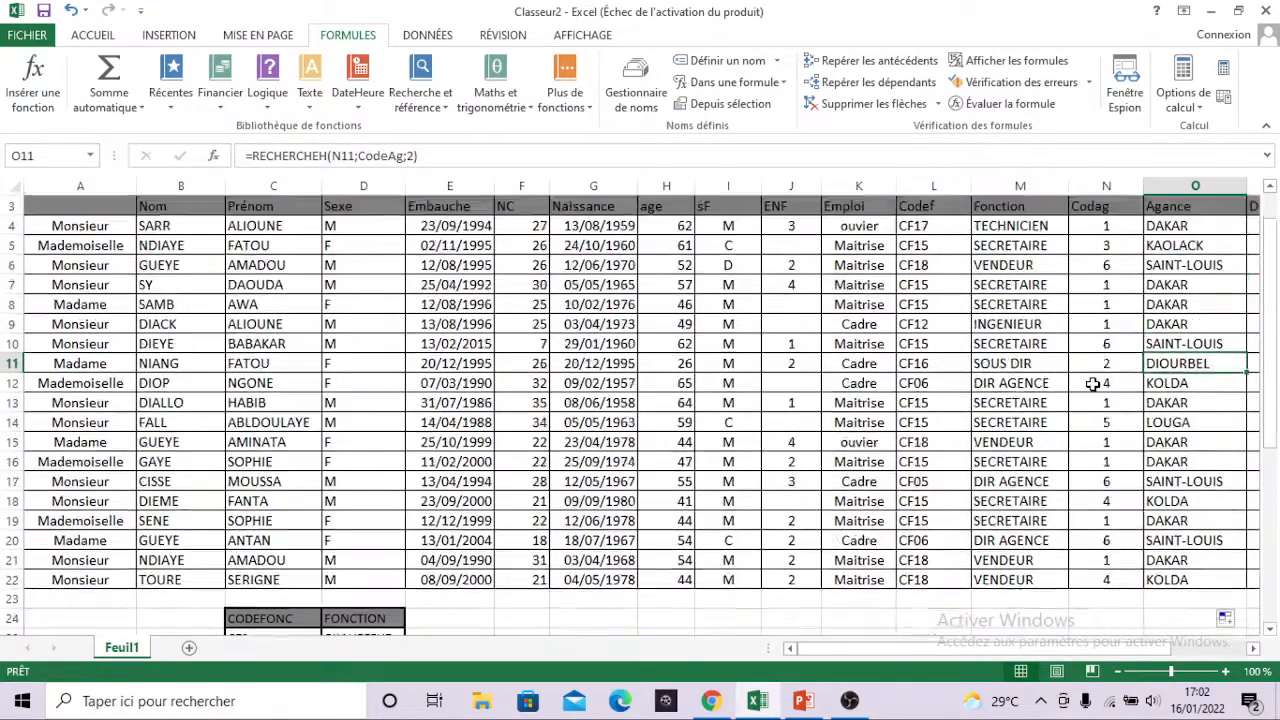
scroll(1093, 384, "up", 1)
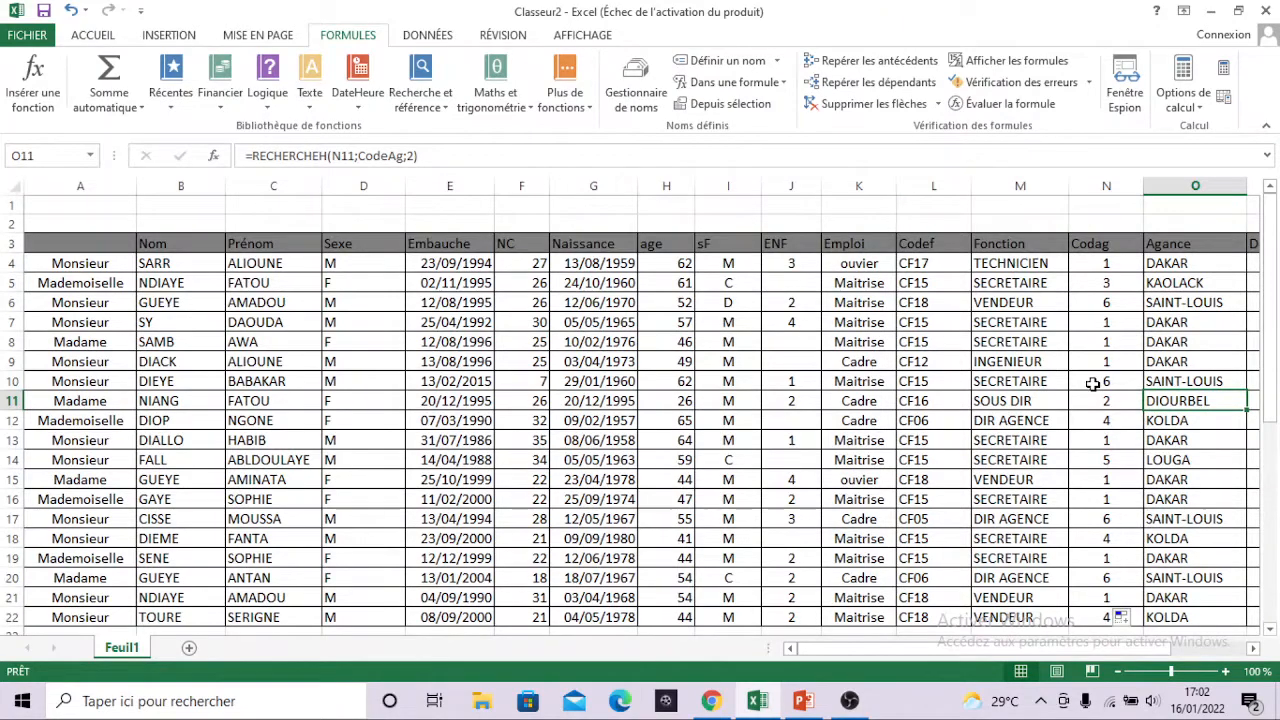